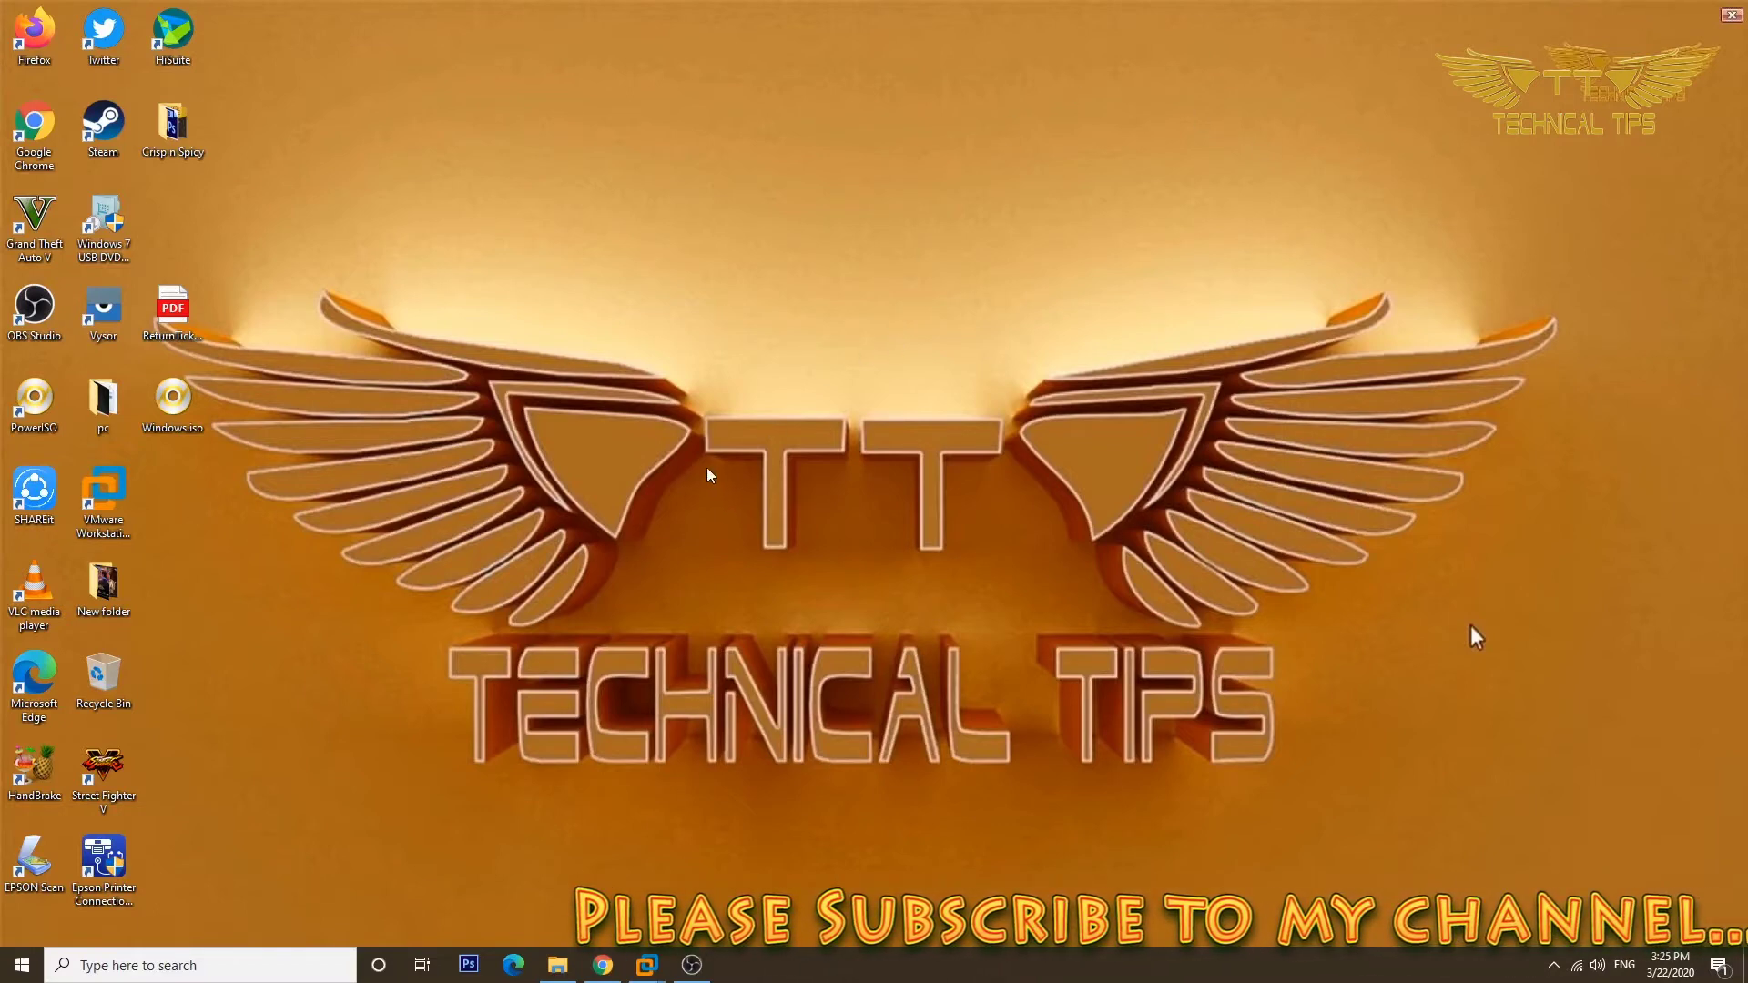
Create 'New Text Document.txt' on the desktop with its default name and open it in Notepad.
right_click(596, 521)
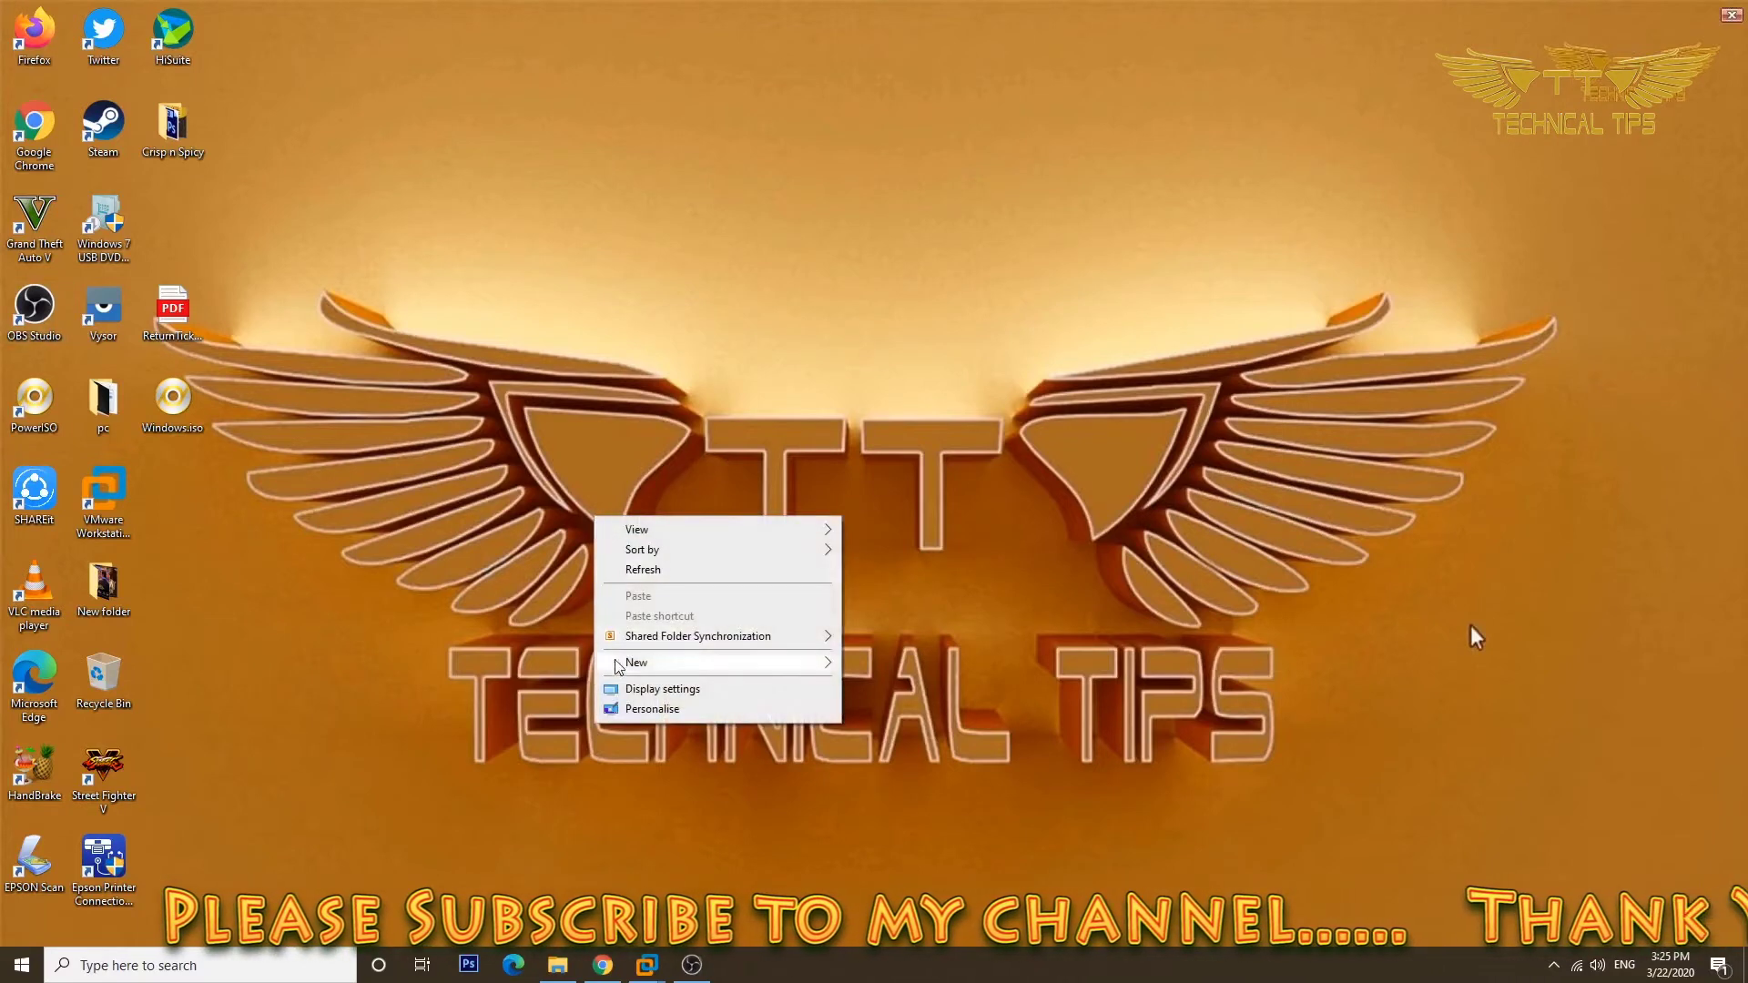
mouse_move(654, 667)
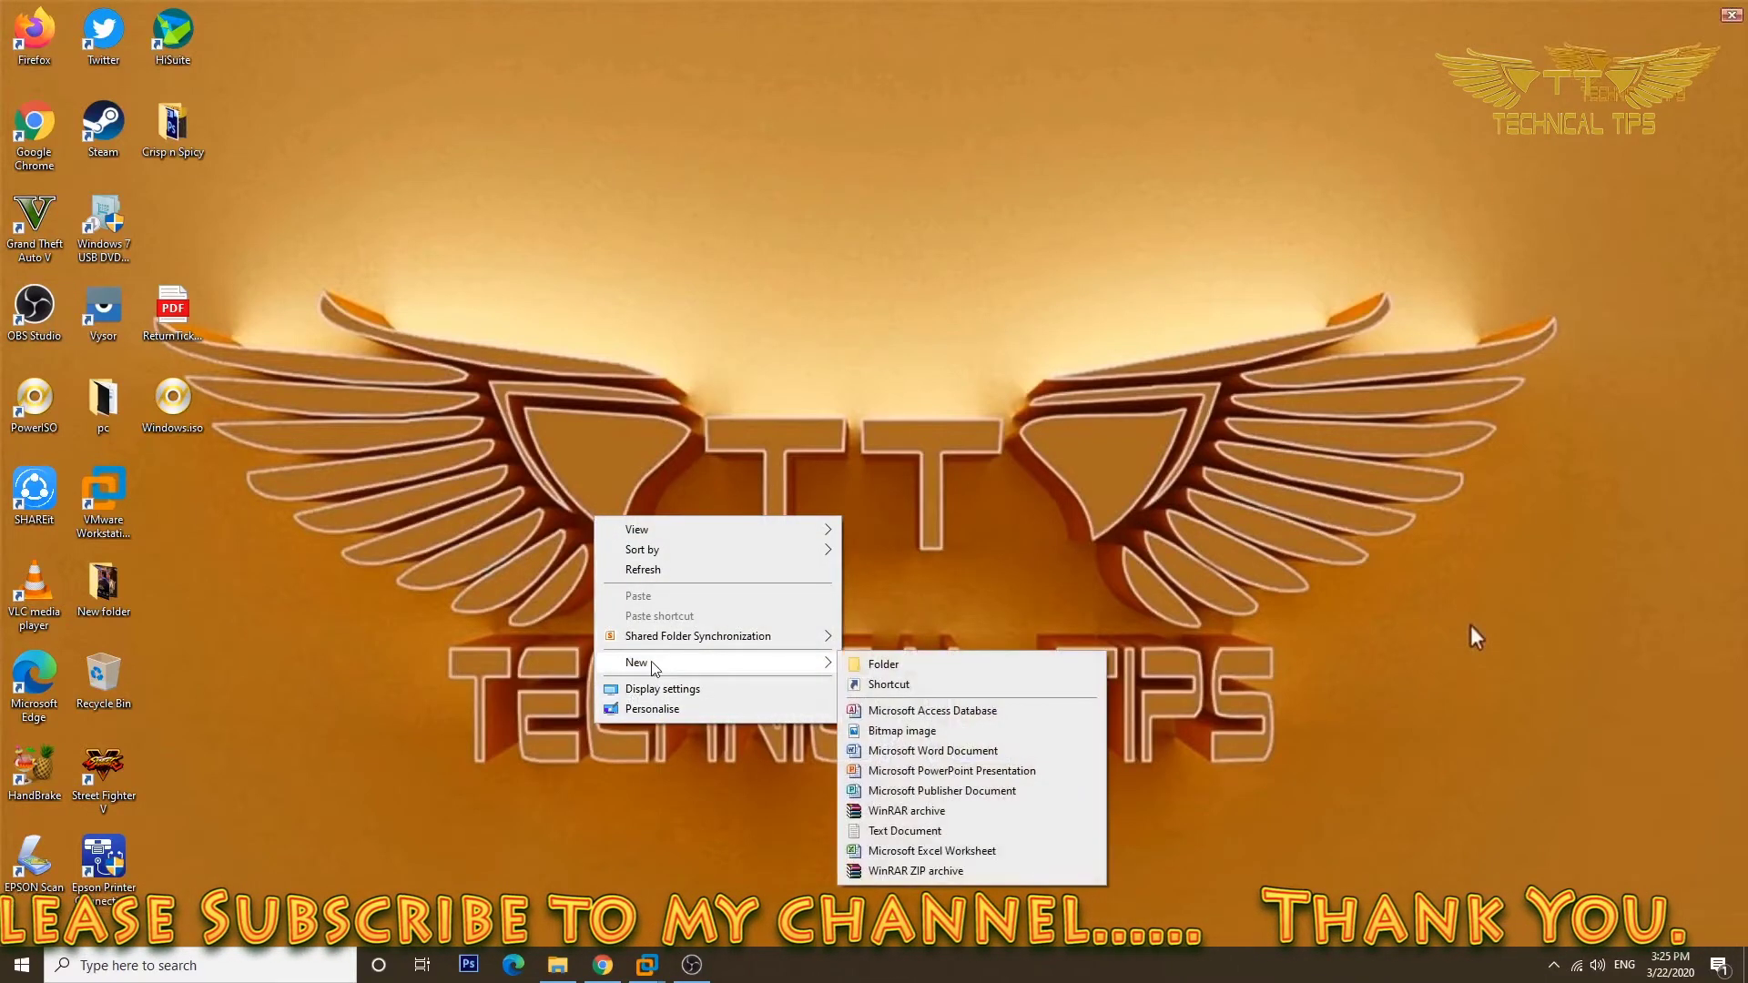
left_click(905, 831)
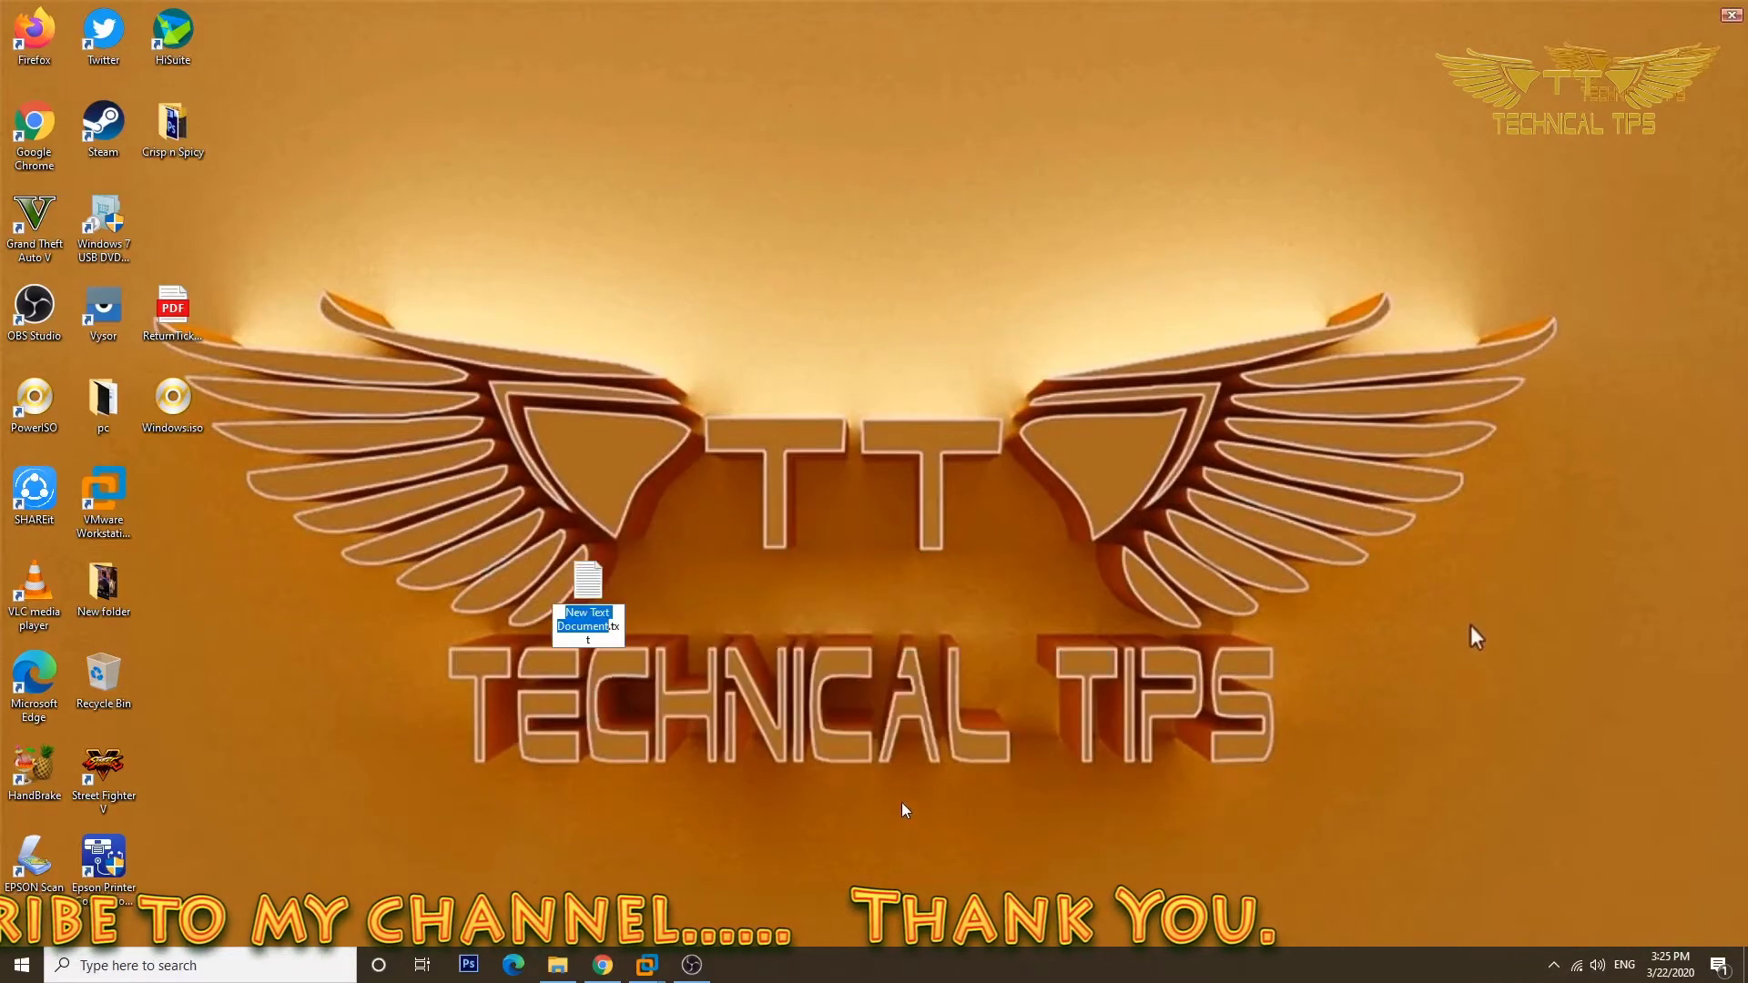
key("Return")
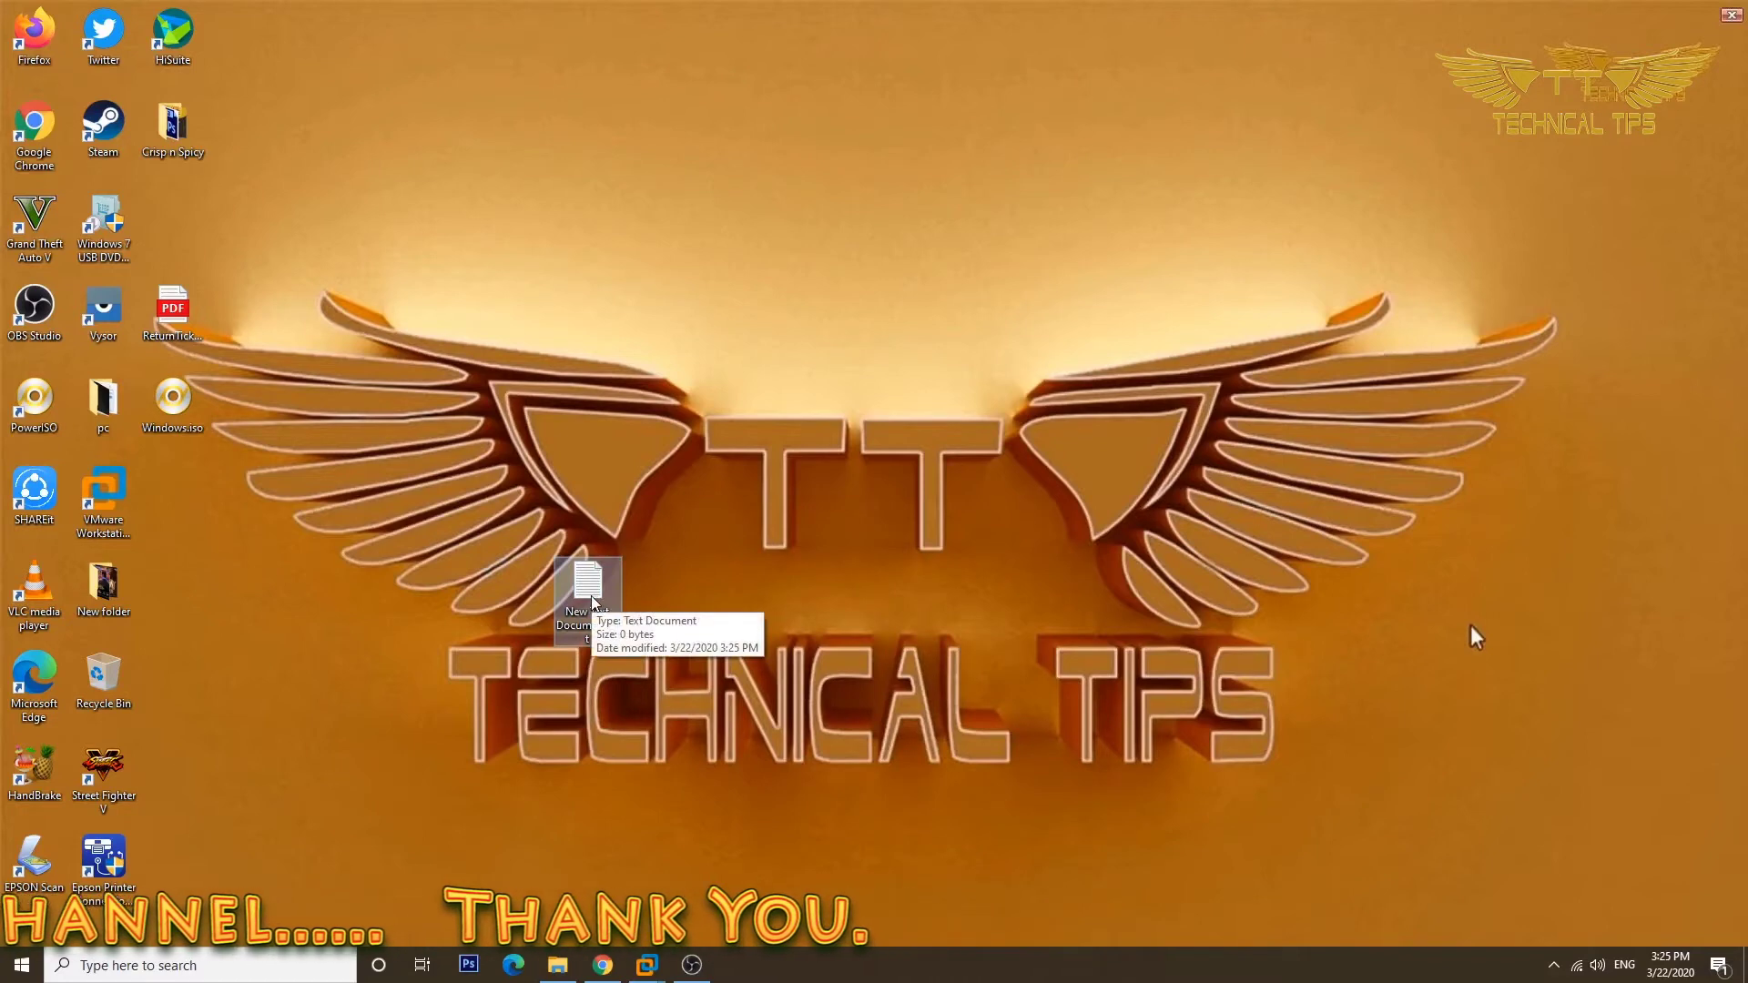
double_click(592, 599)
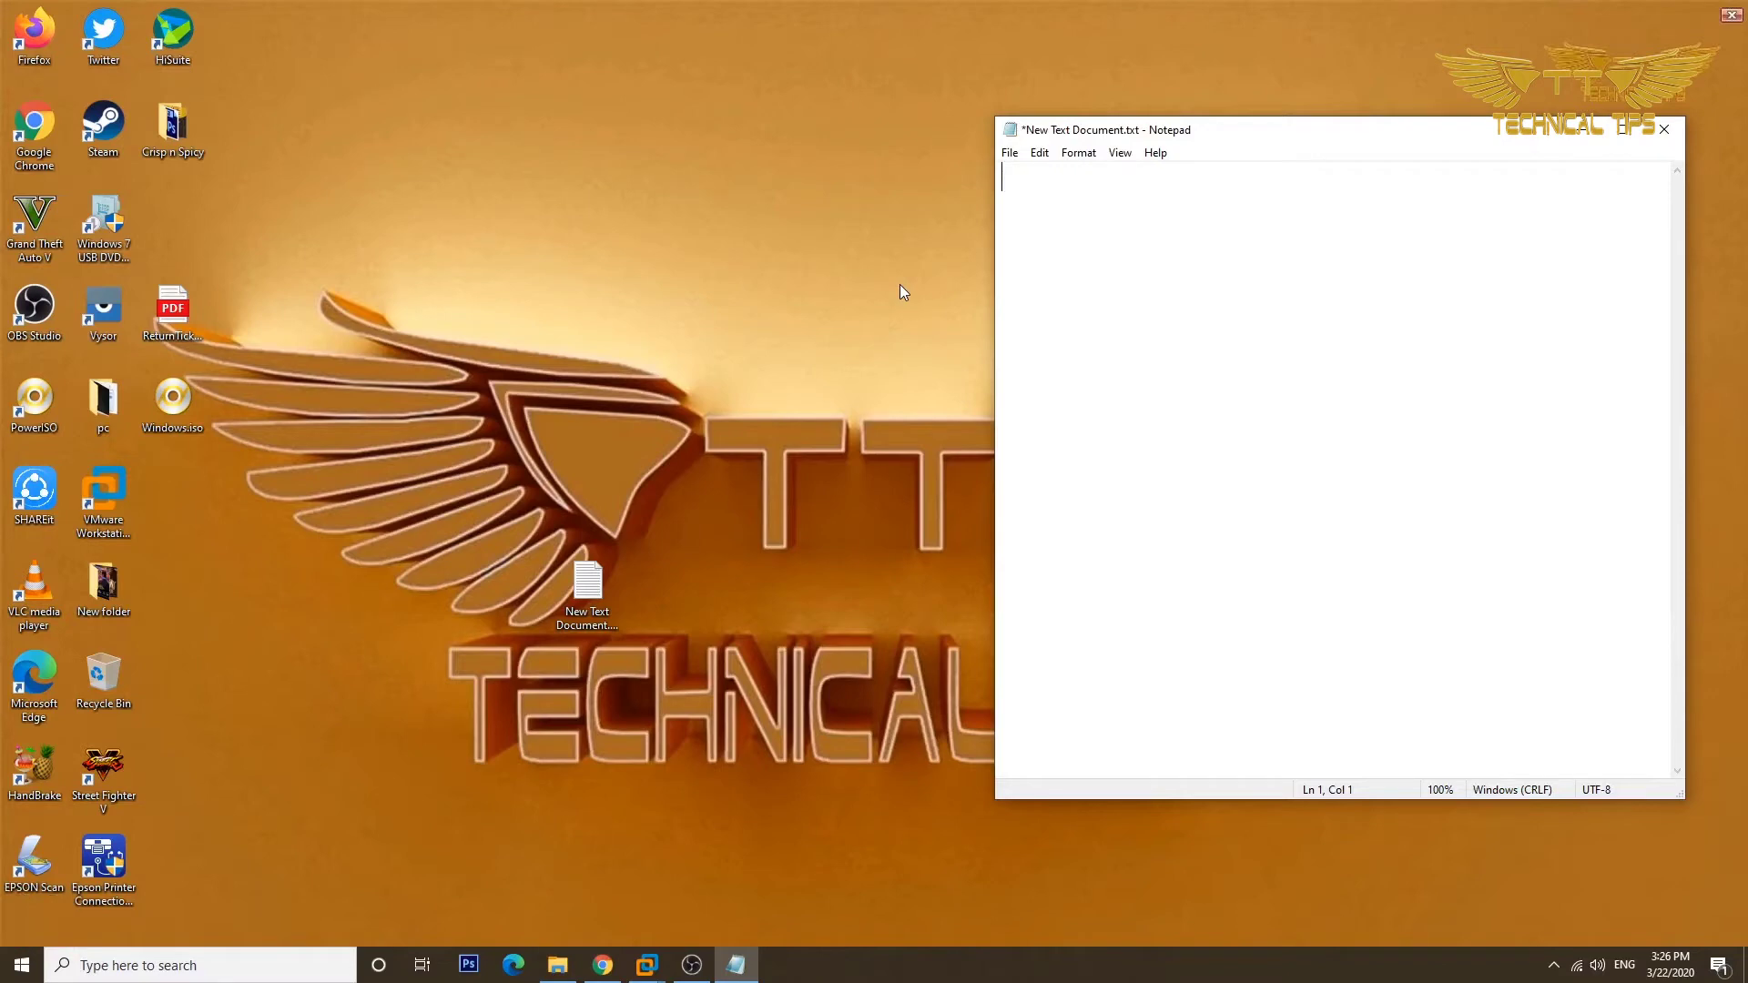
Paste the four-line VBScript speech code into Notepad and select its greeting text.
right_click(1177, 300)
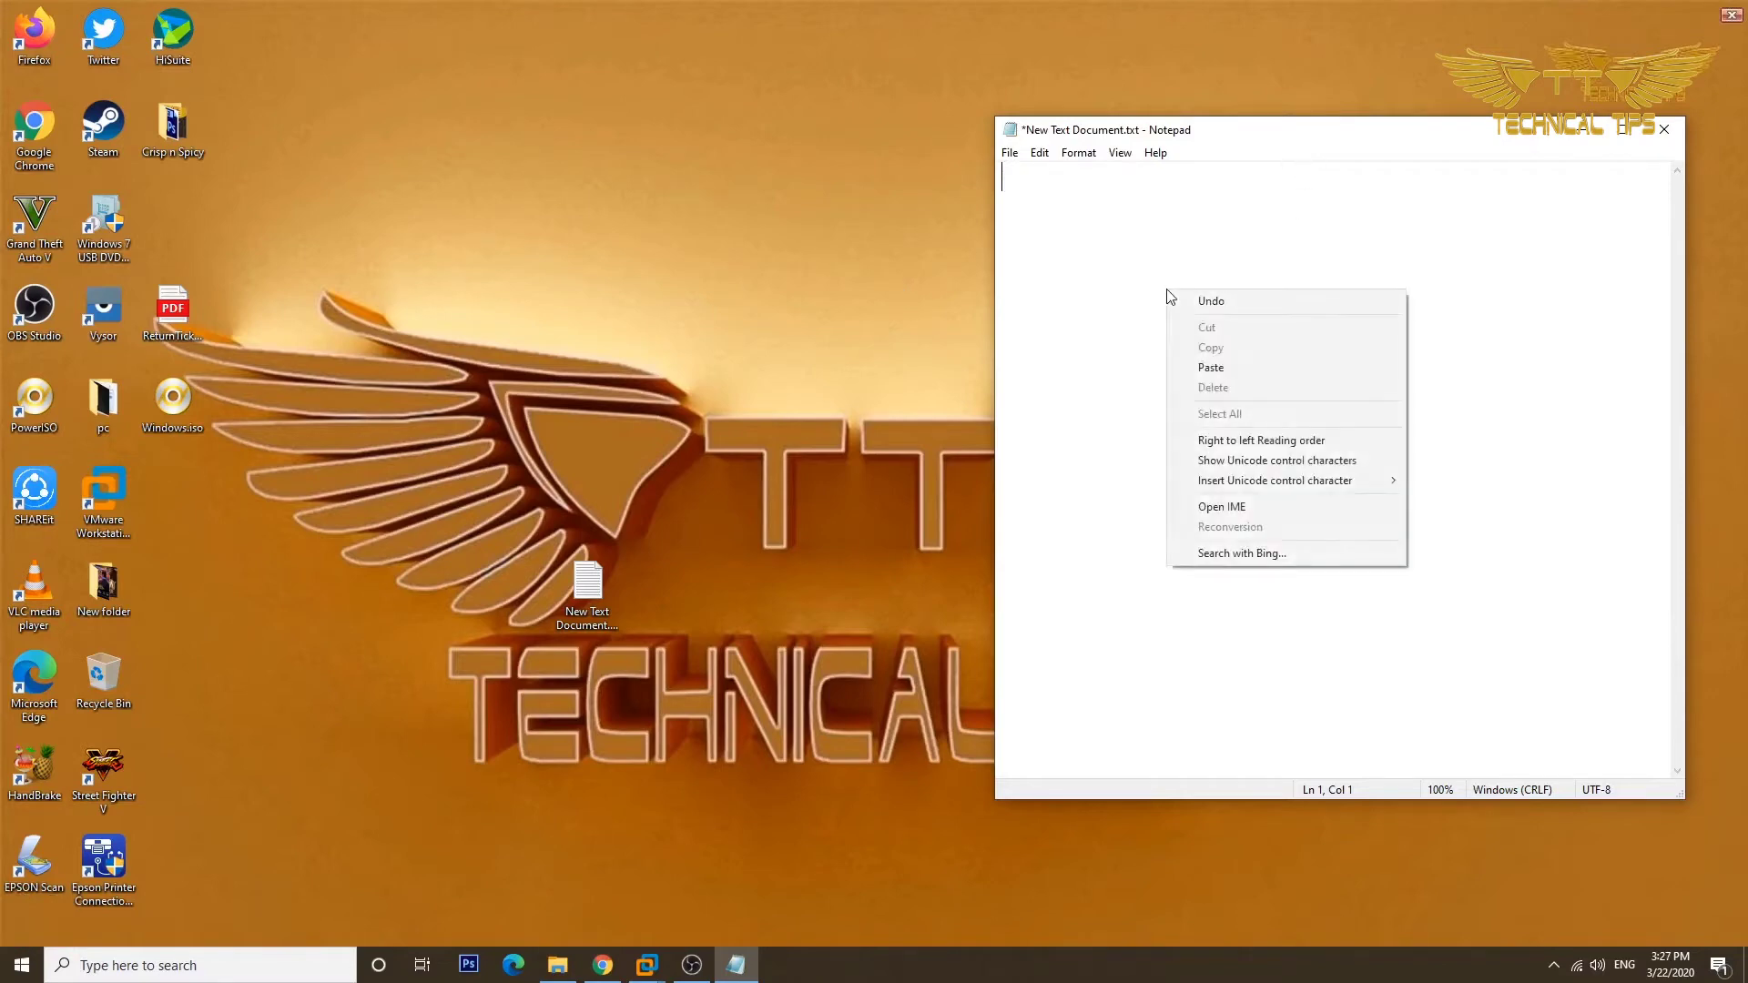
left_click(1235, 364)
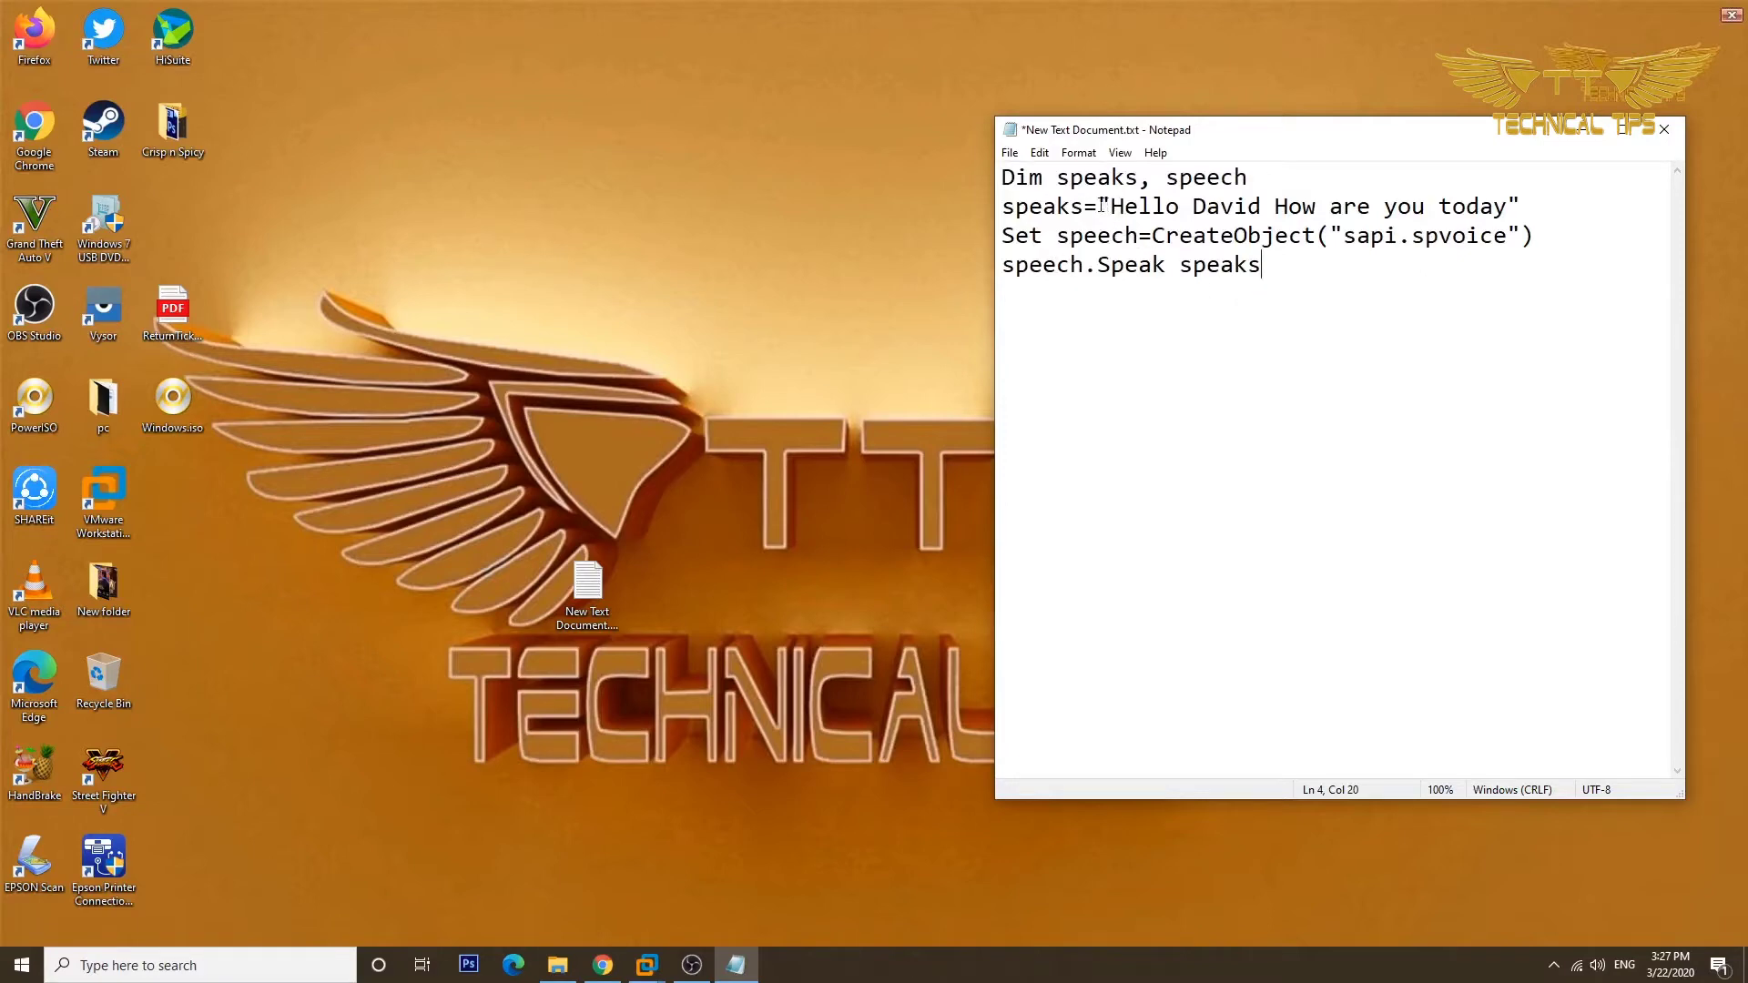
left_click_drag(1111, 206, 1509, 198)
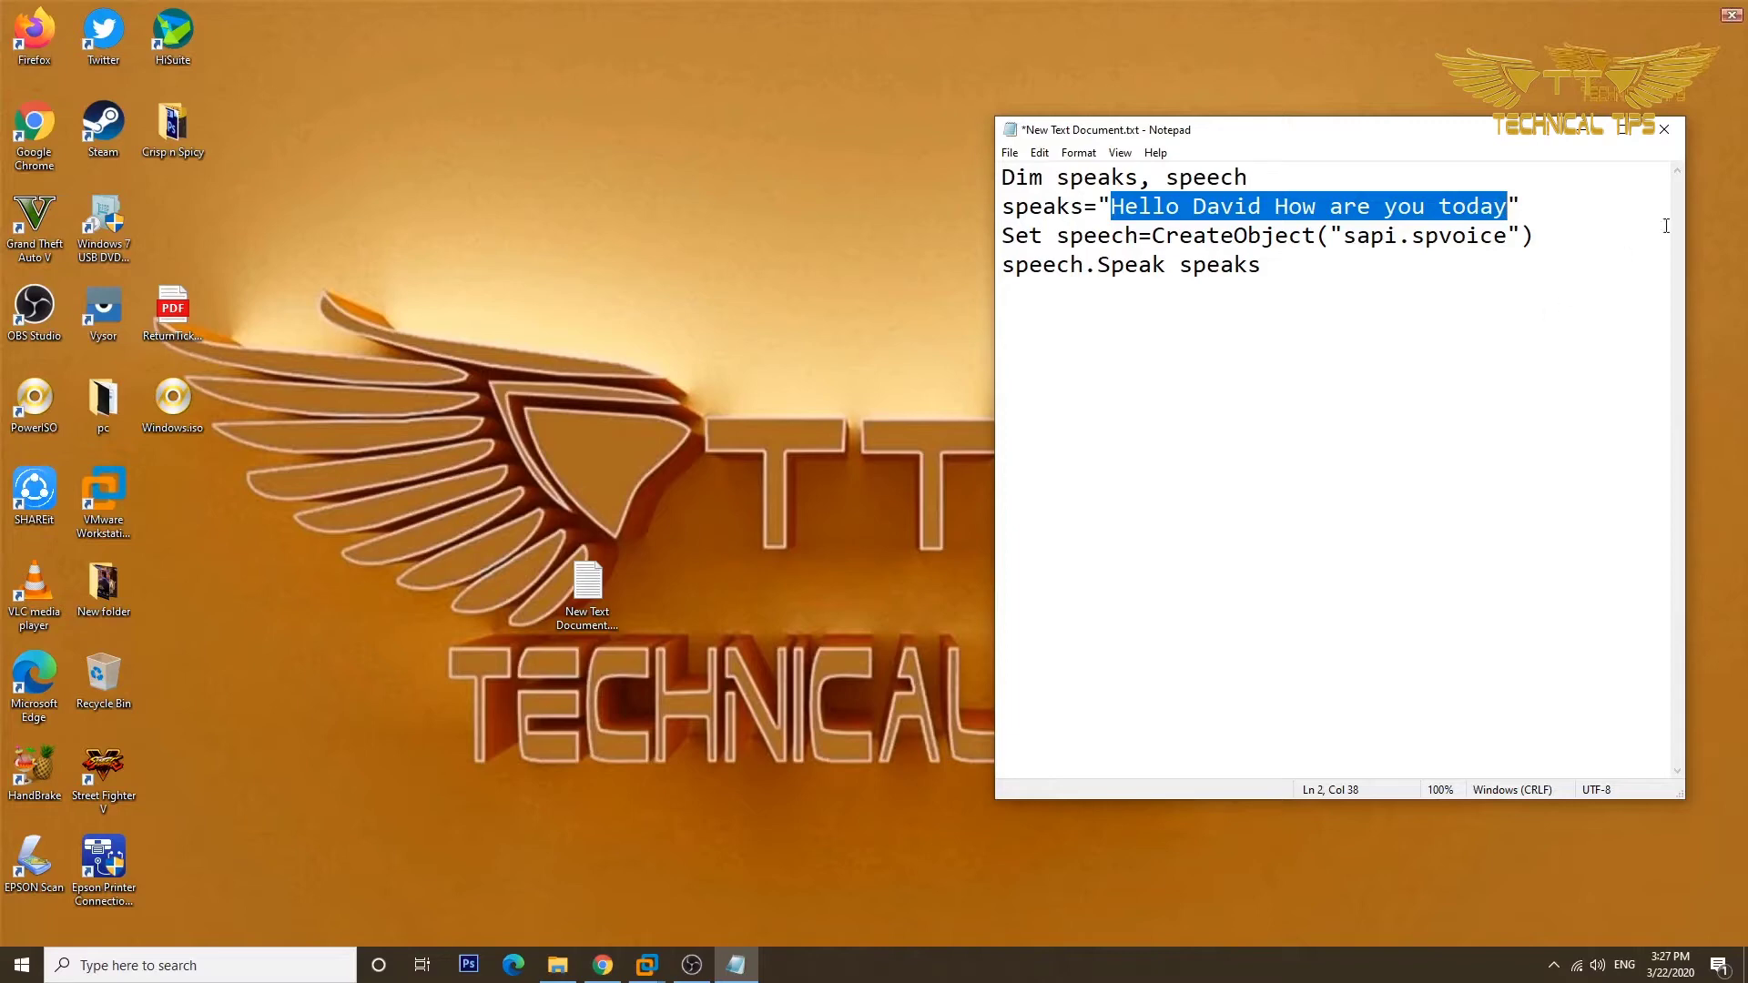
left_click(1014, 156)
Save the script to the desktop as David.vbs and close Notepad.
left_click(1042, 253)
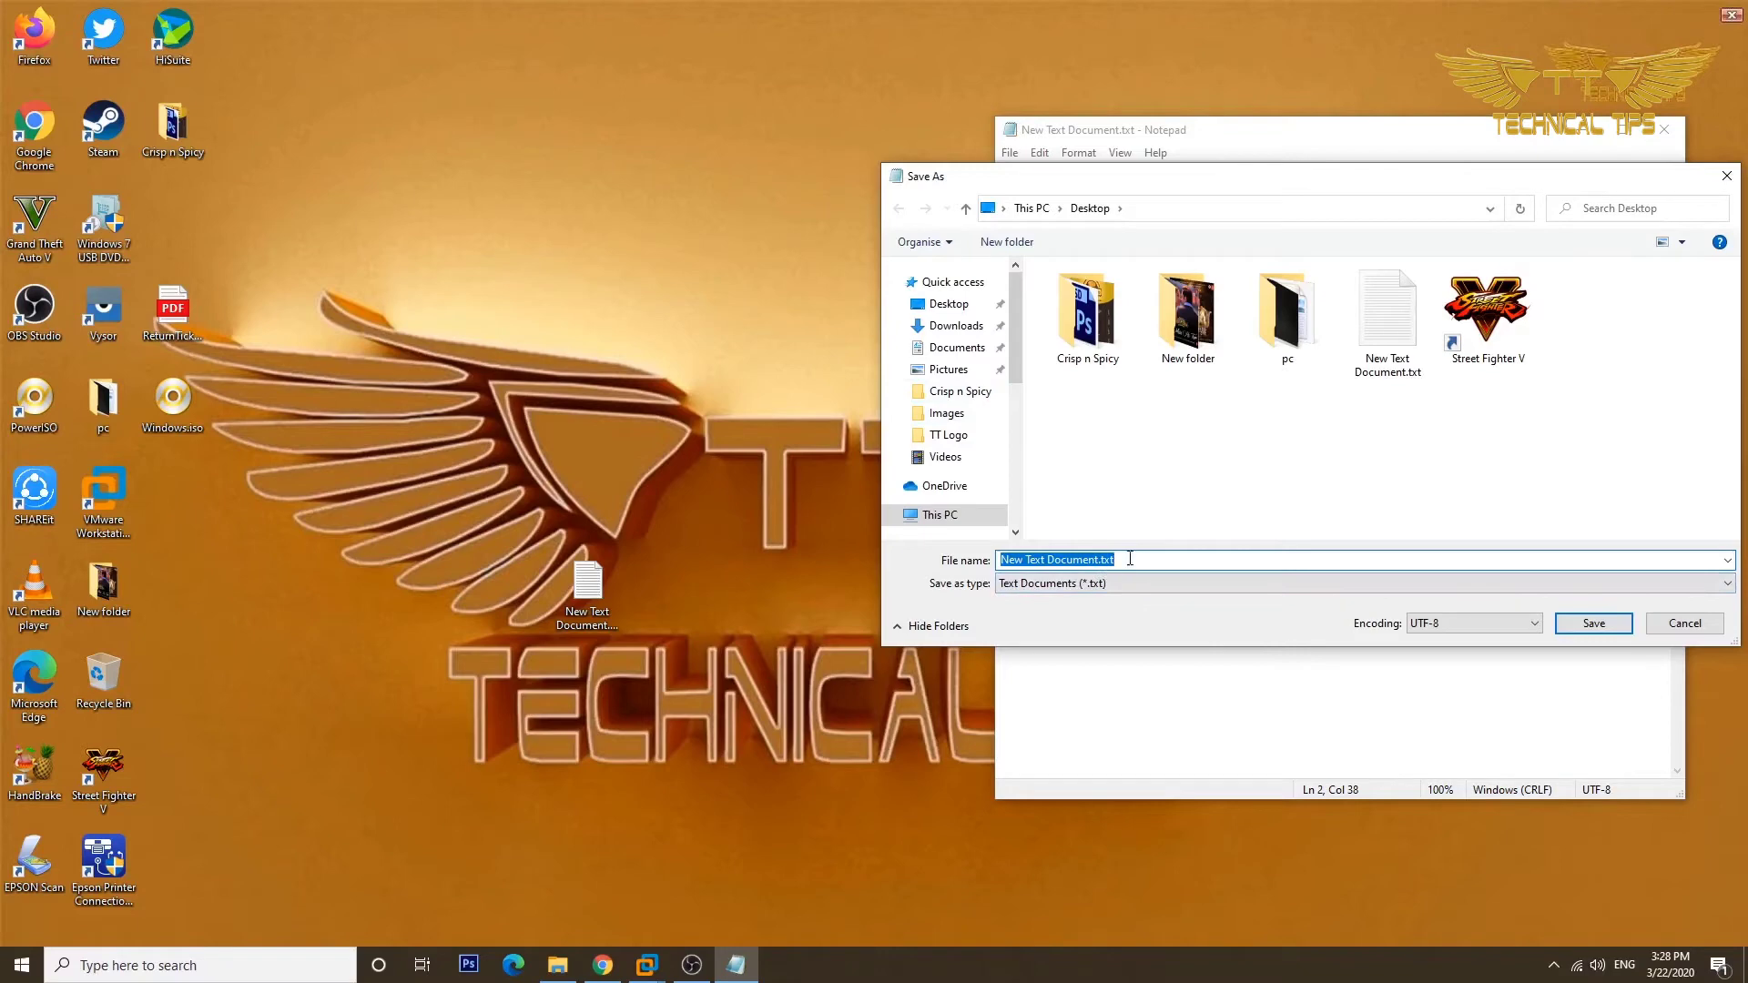
type("David")
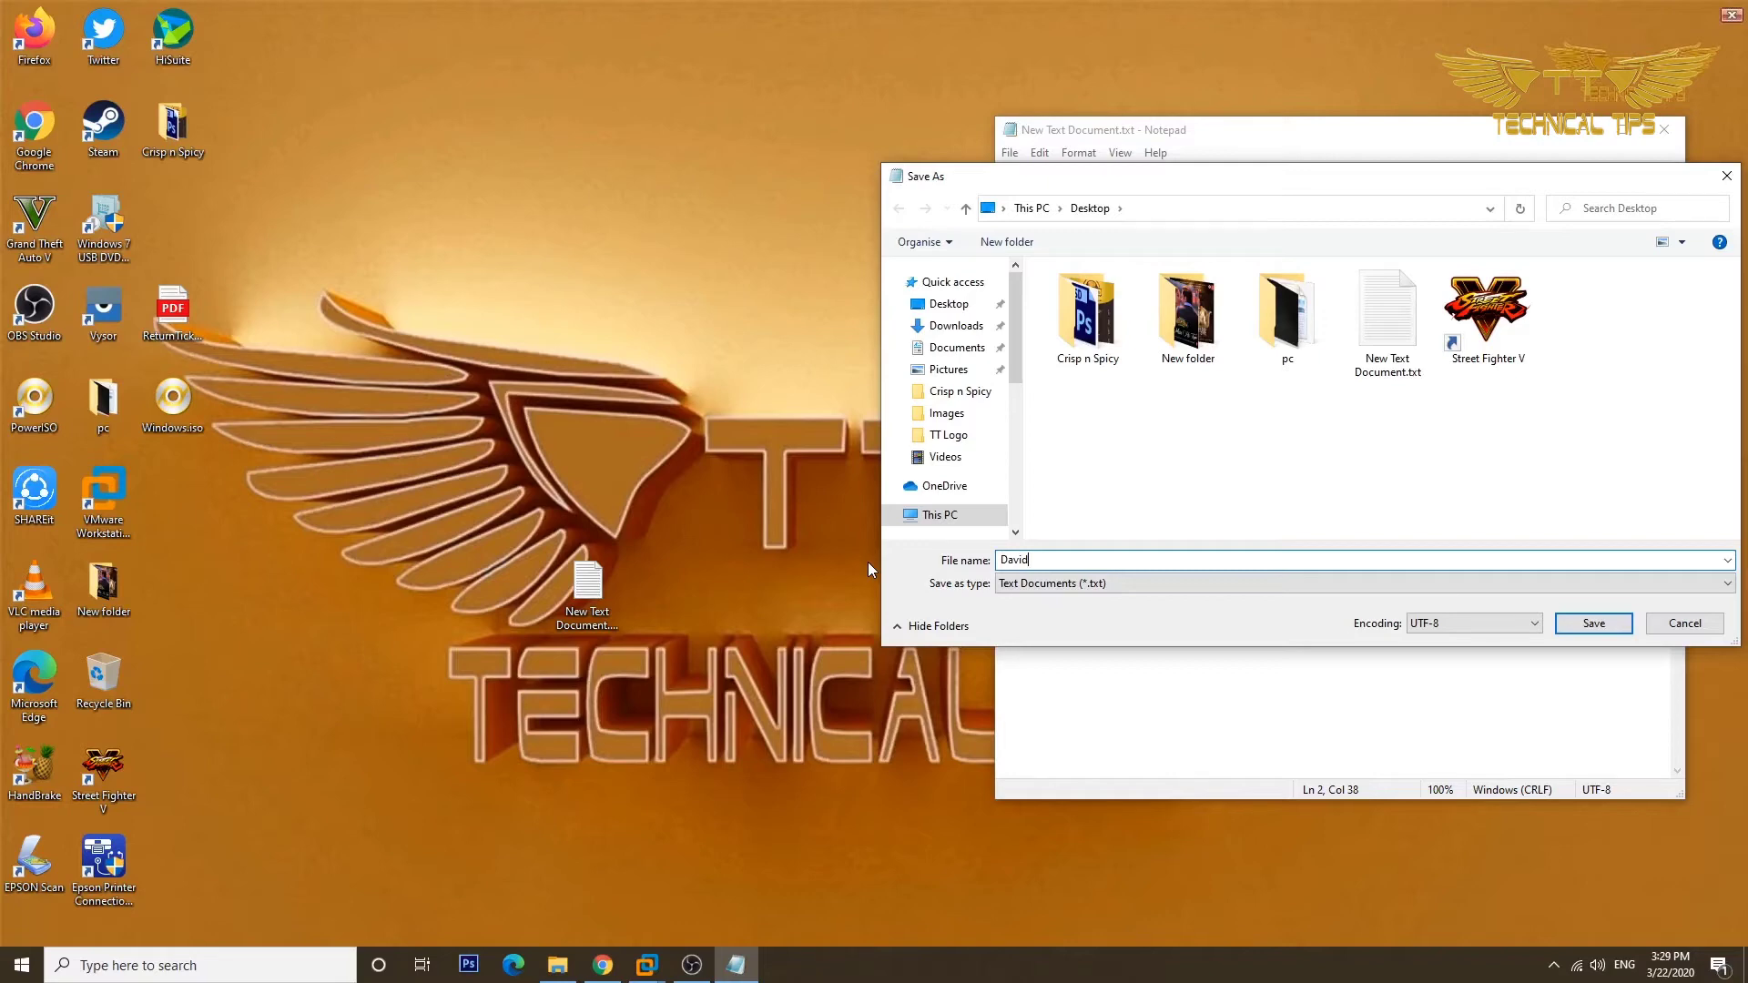
type(".vbs")
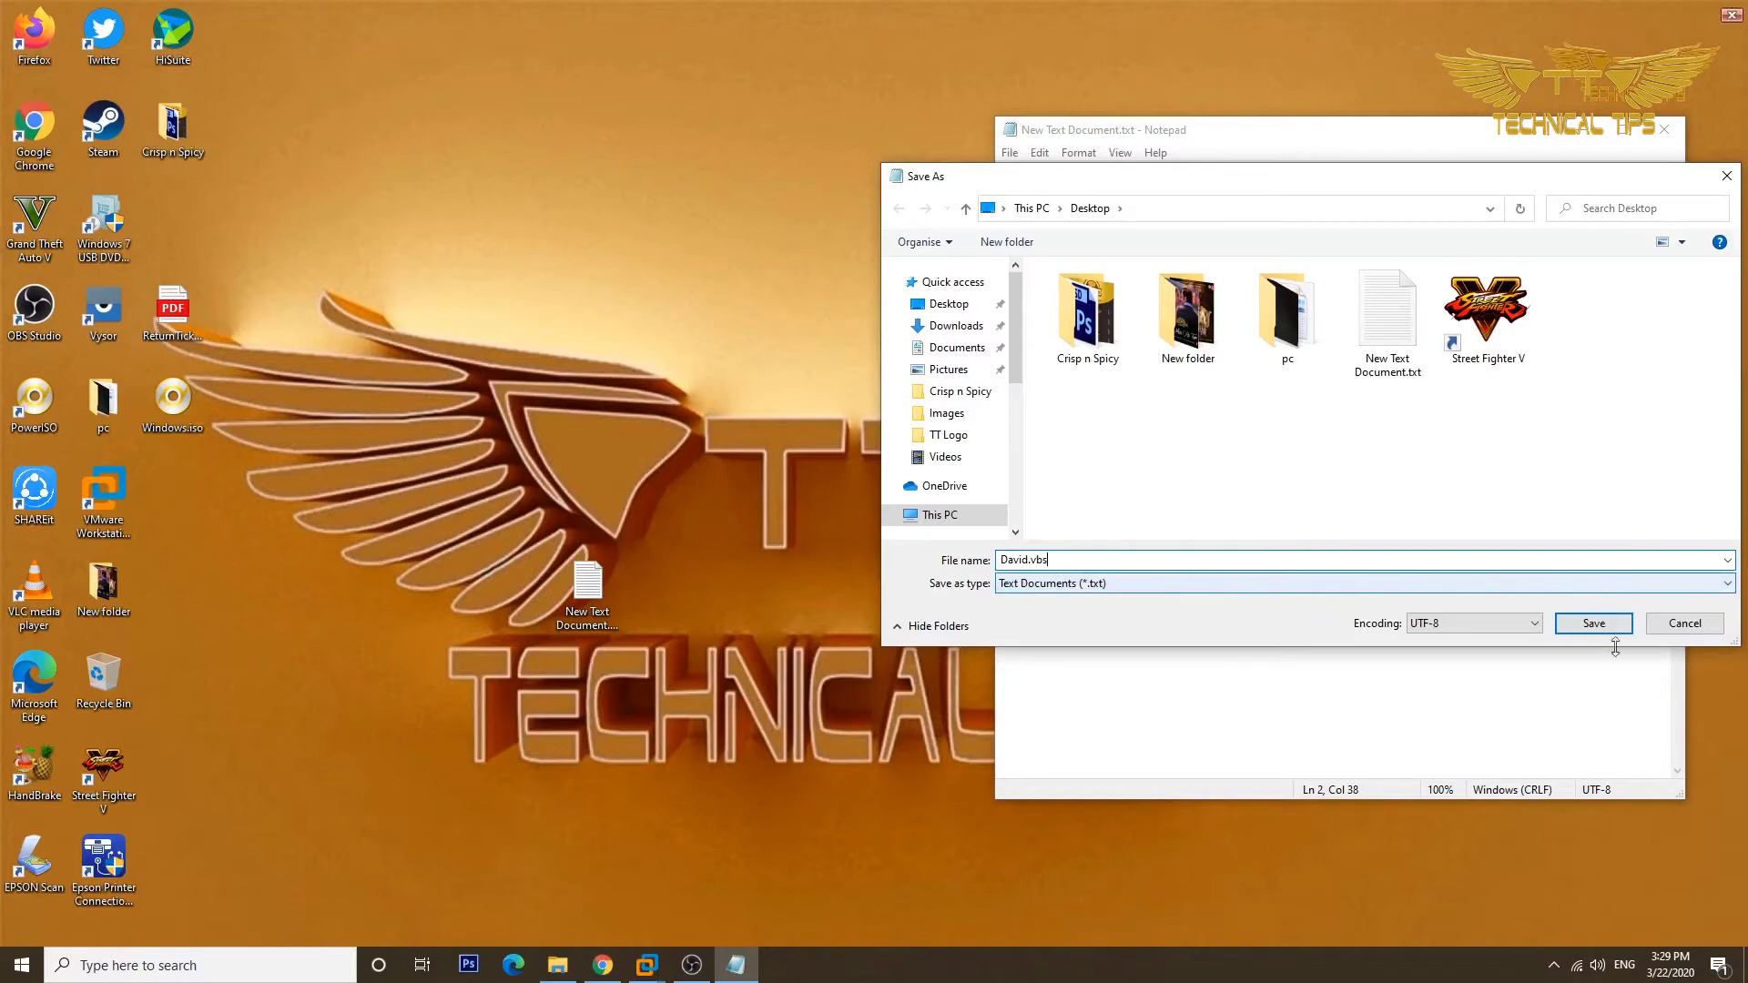
left_click(1593, 624)
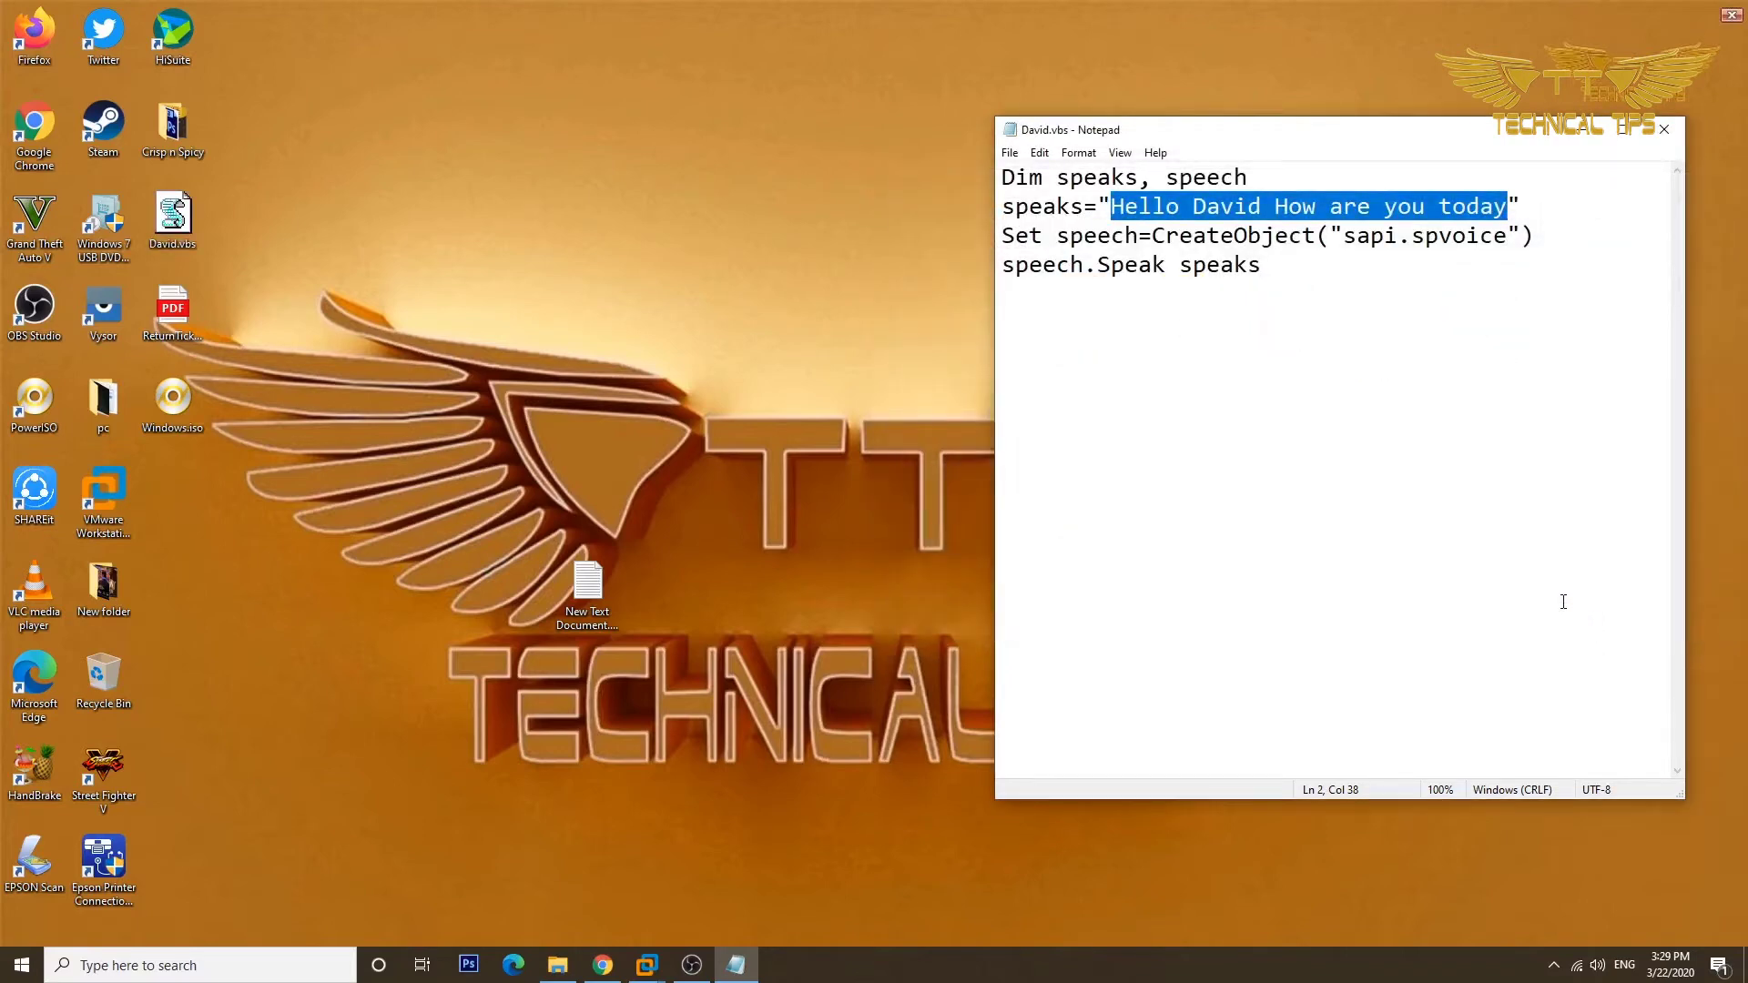
left_click(1451, 462)
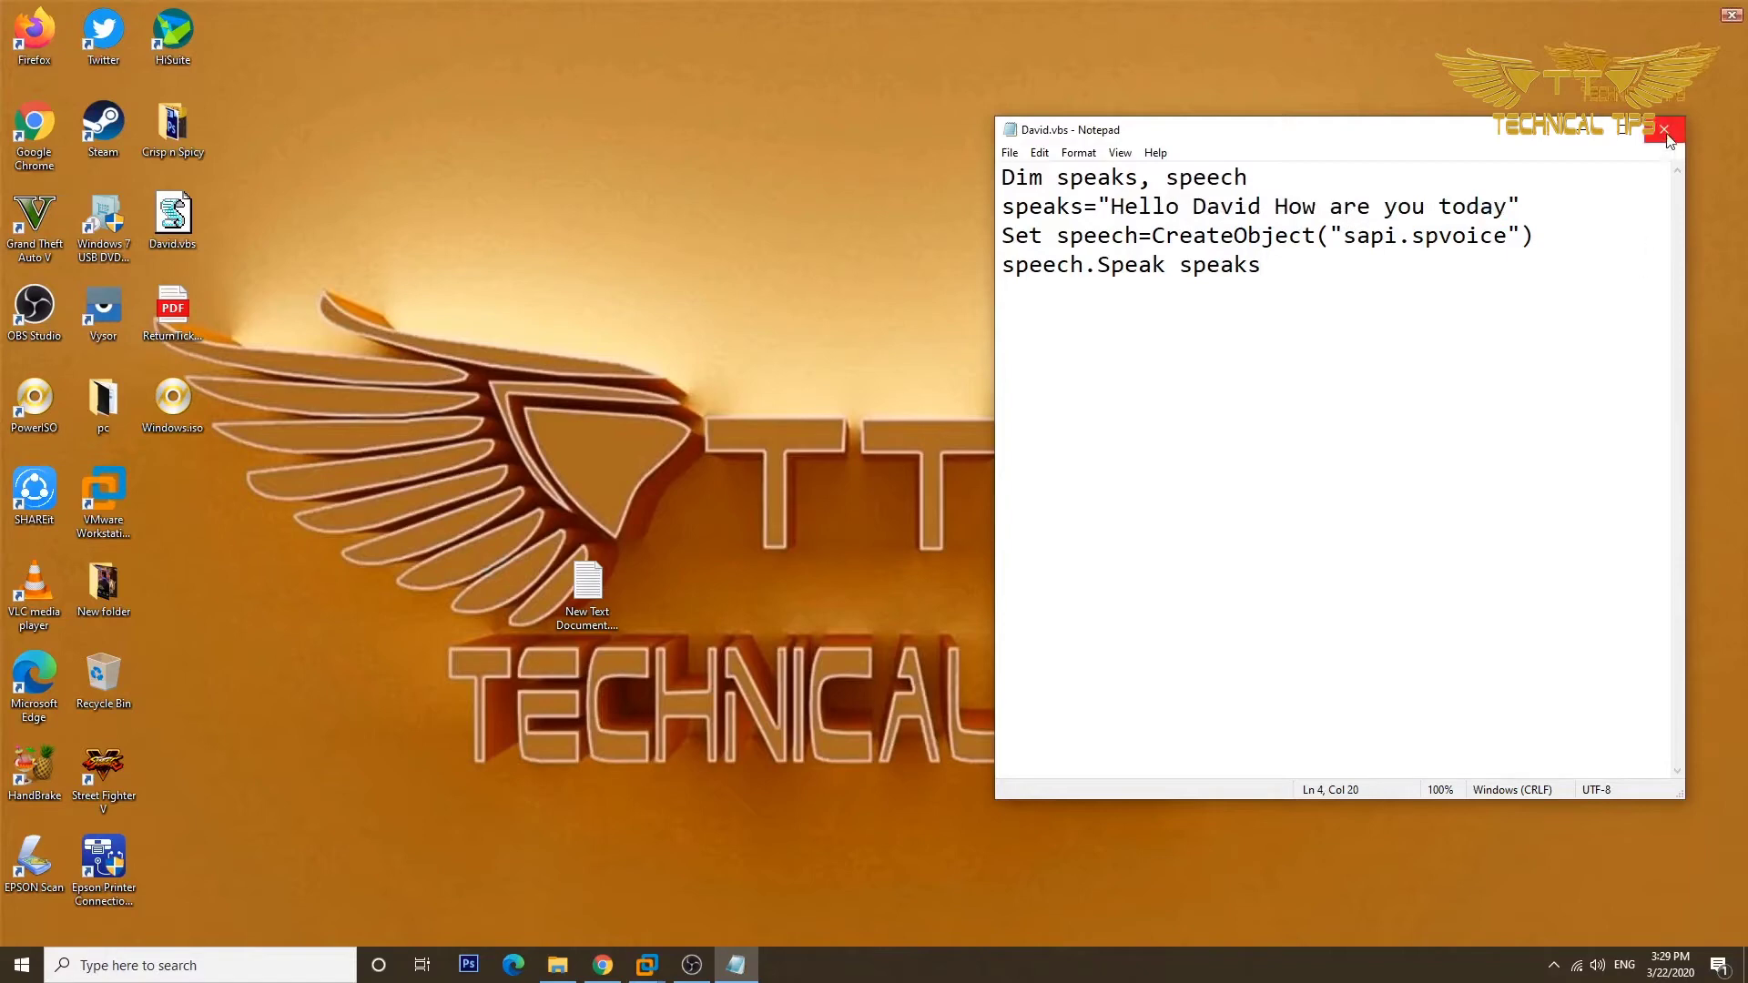
left_click(1664, 128)
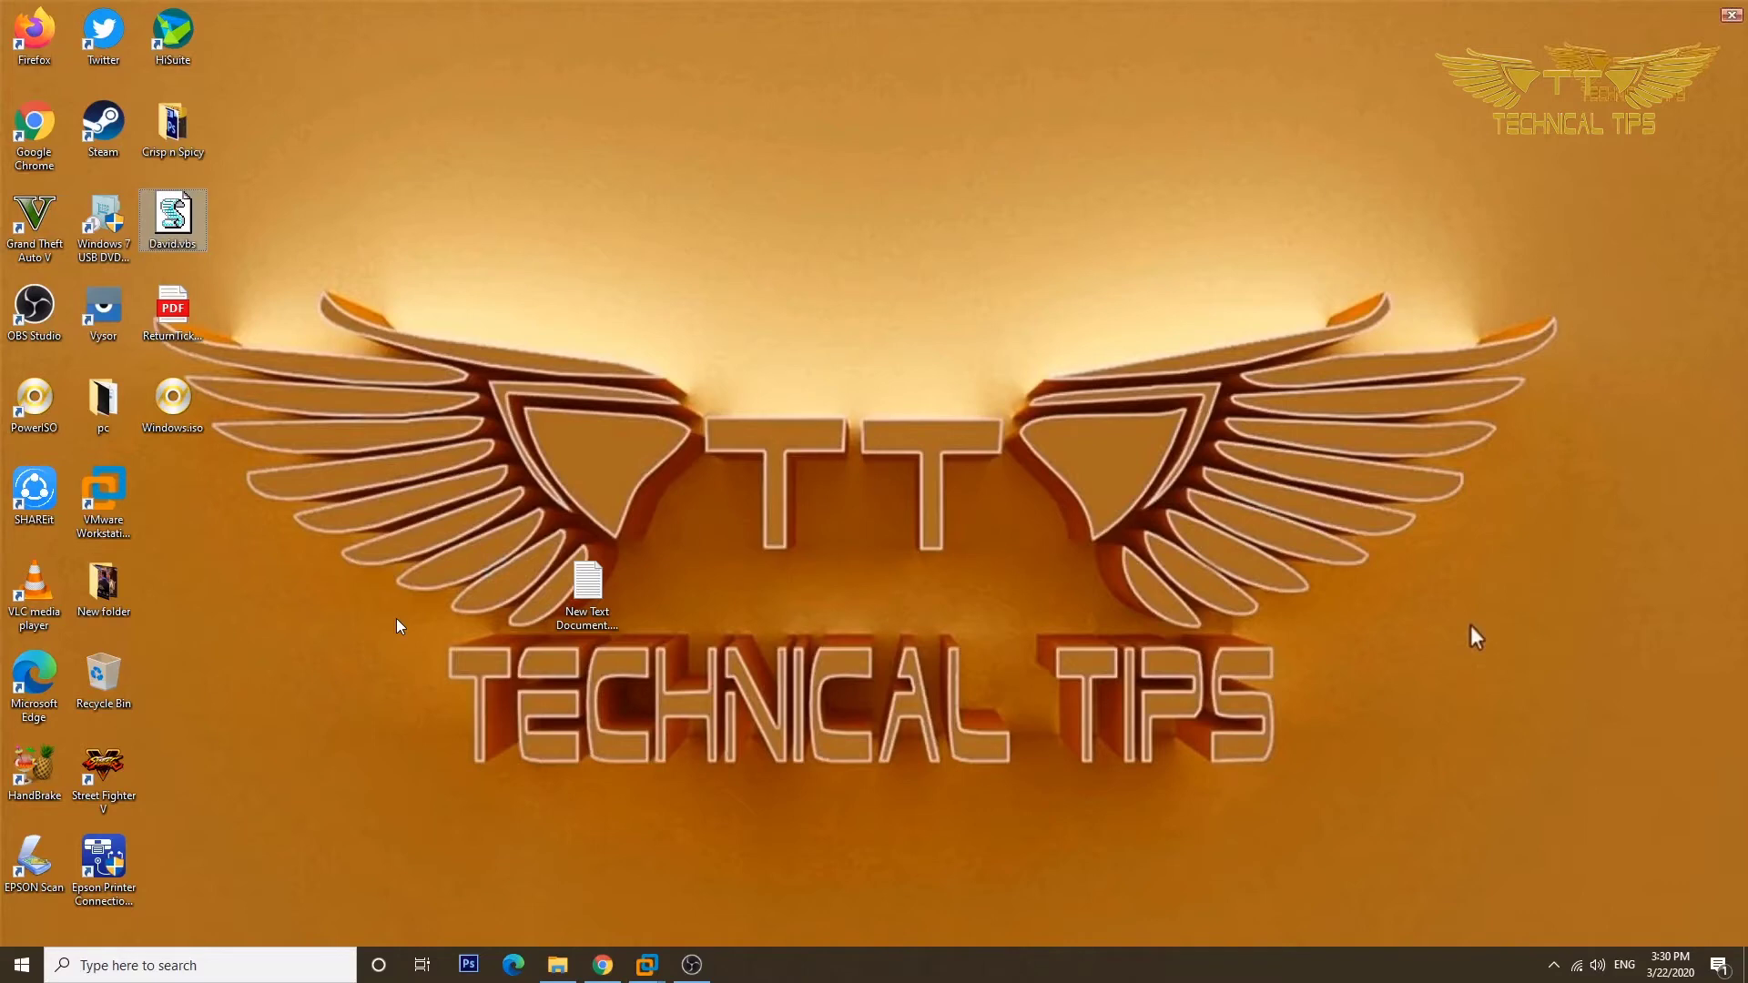
Run the 'control' command from the Run dialog to open Control Panel.
key("super+r")
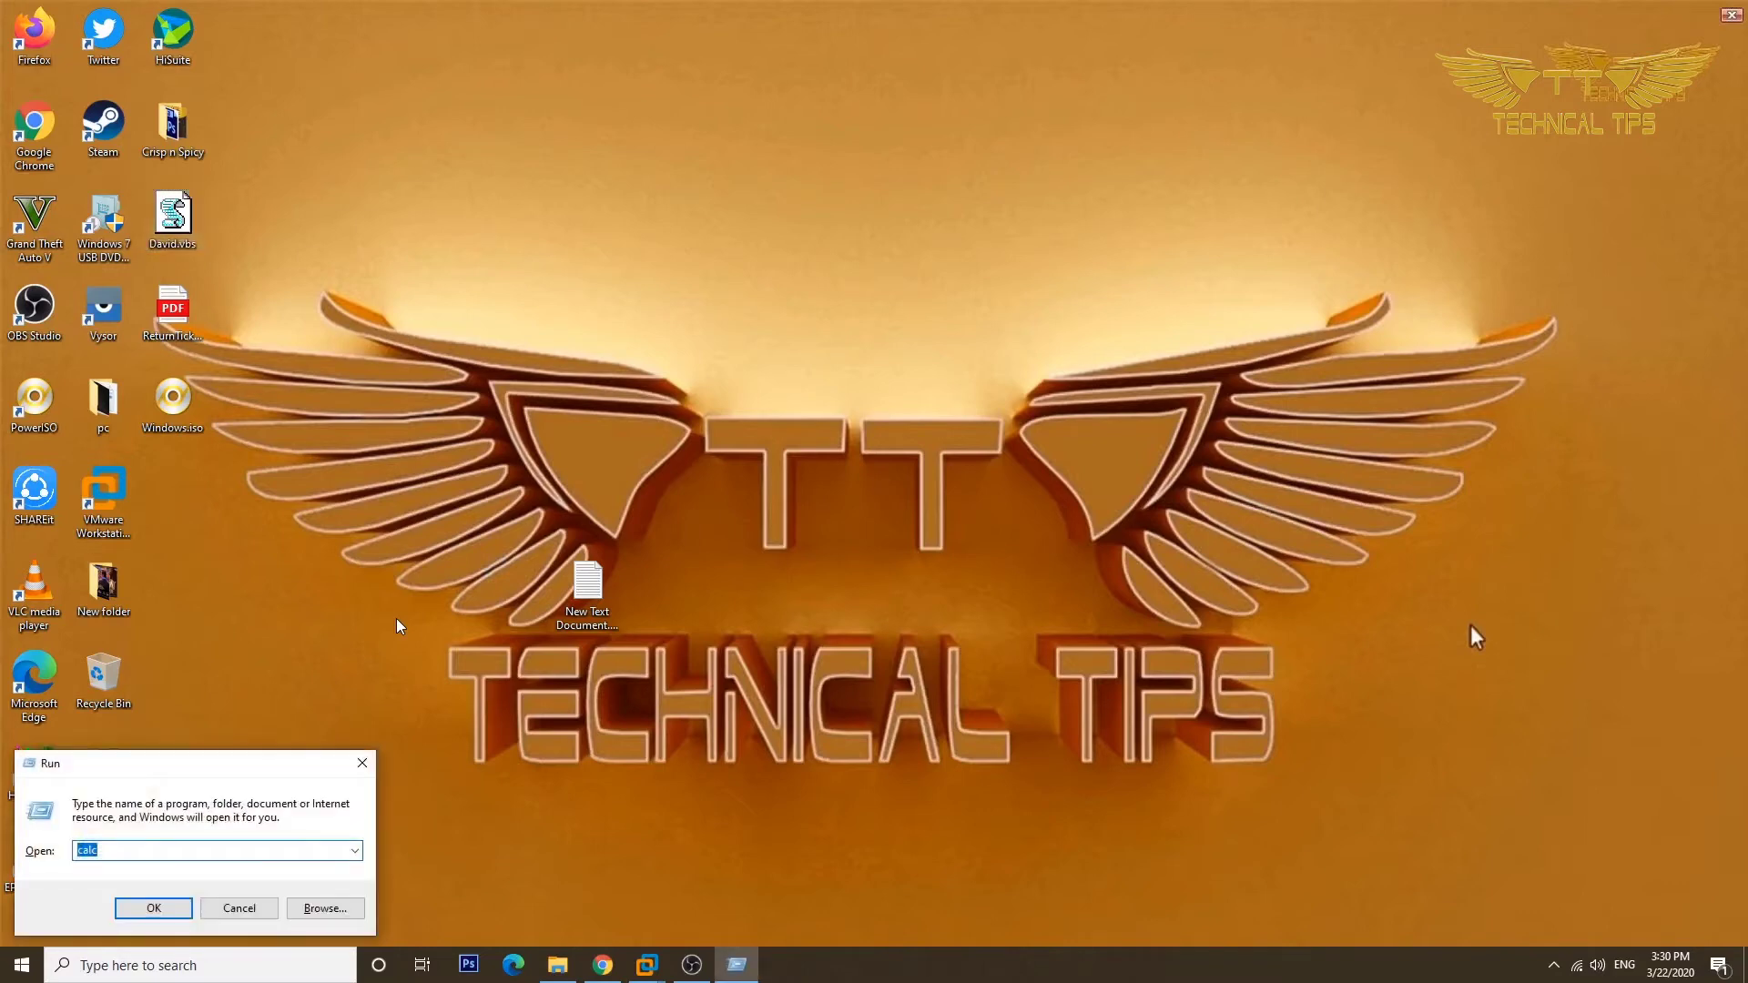
key("BackSpace")
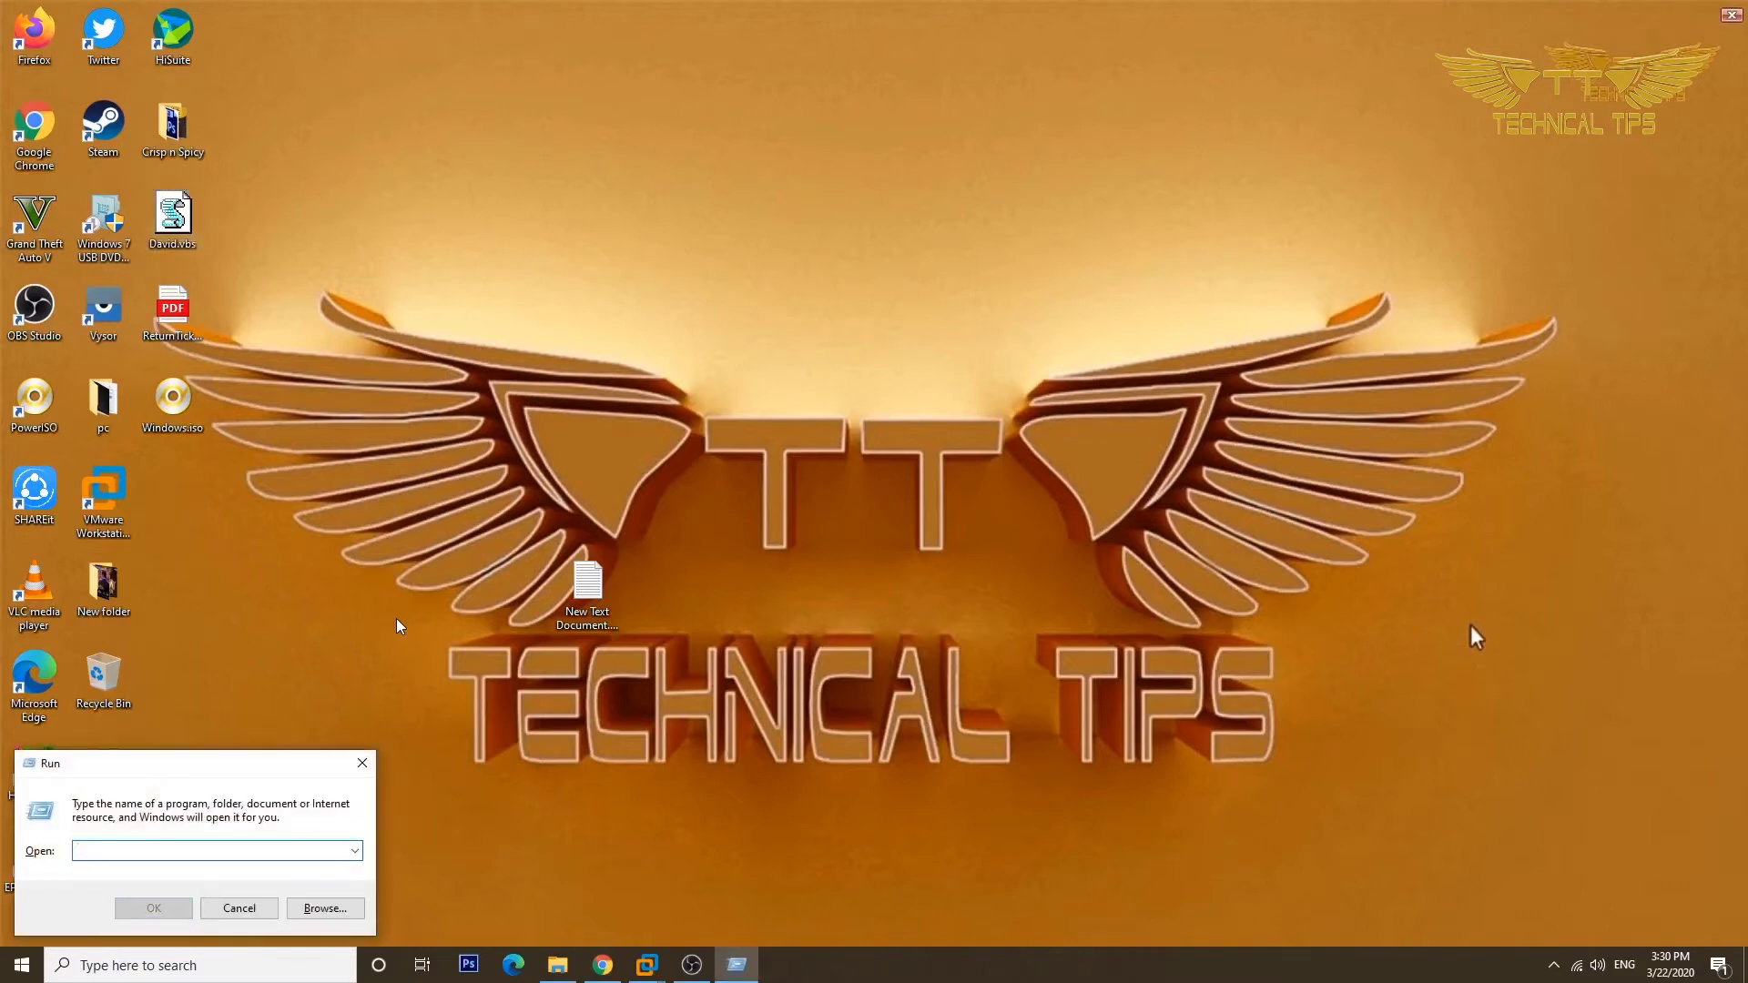
type("c")
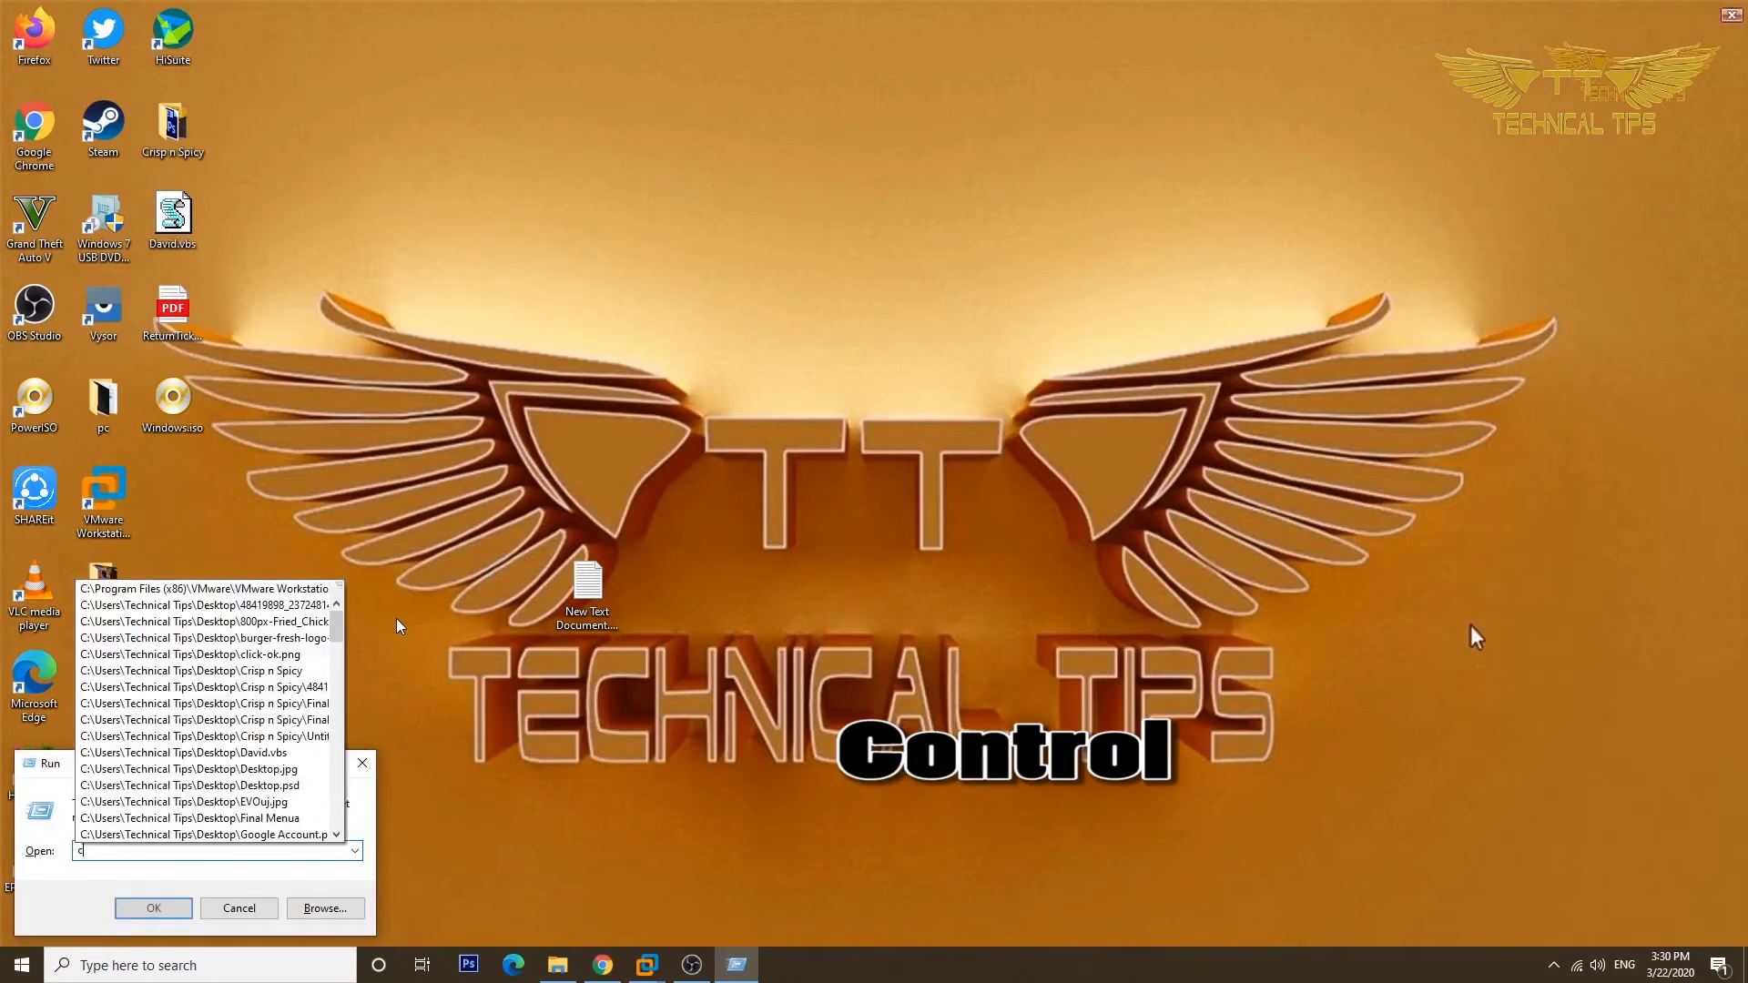
type("ontrol")
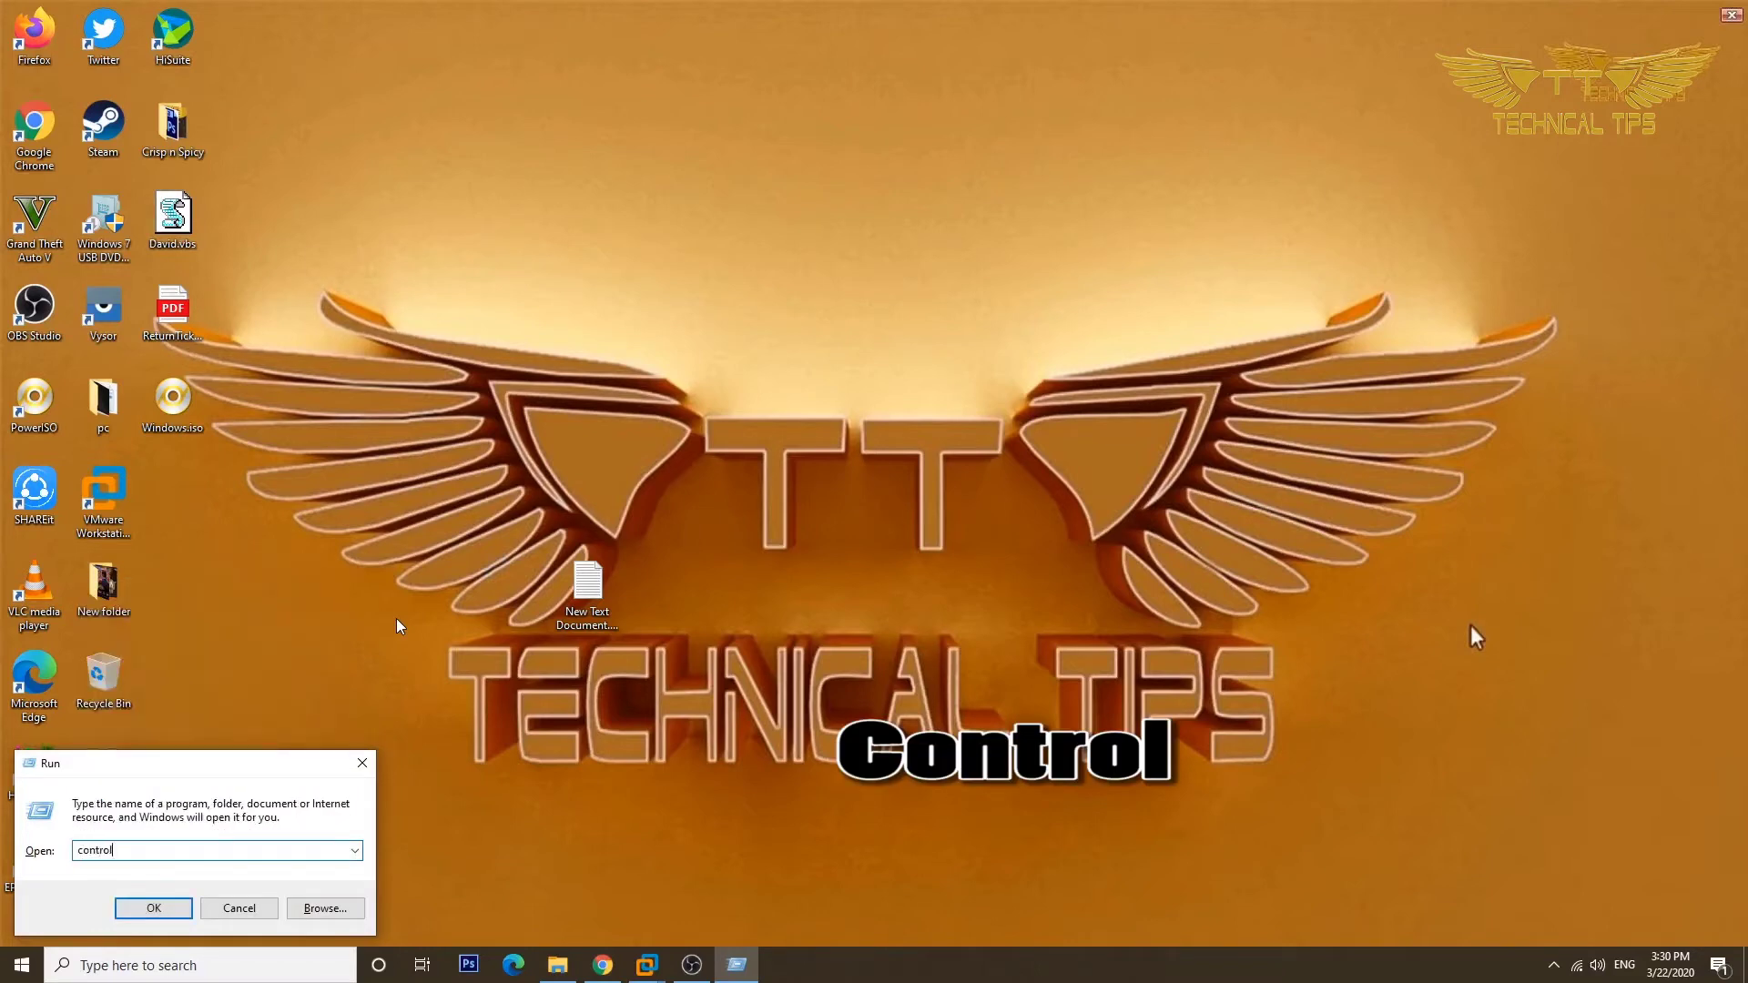
key("Return")
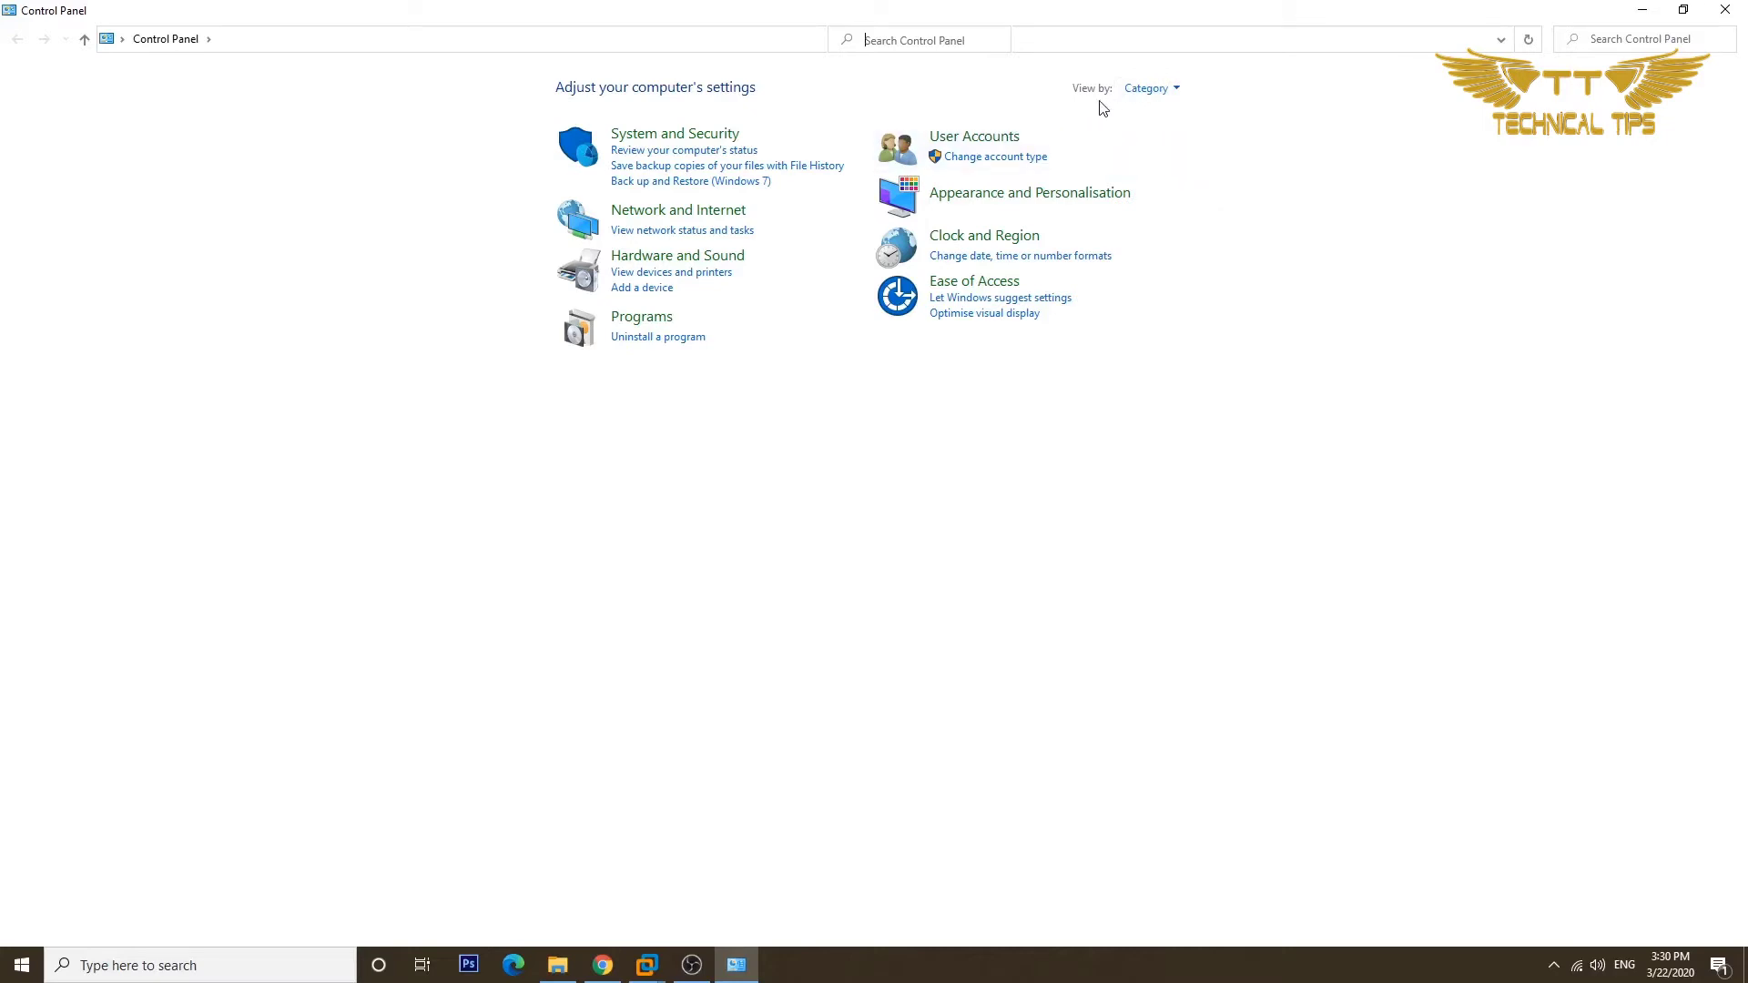
View all Control Panel items as large icons and open the Sound settings.
left_click(1176, 91)
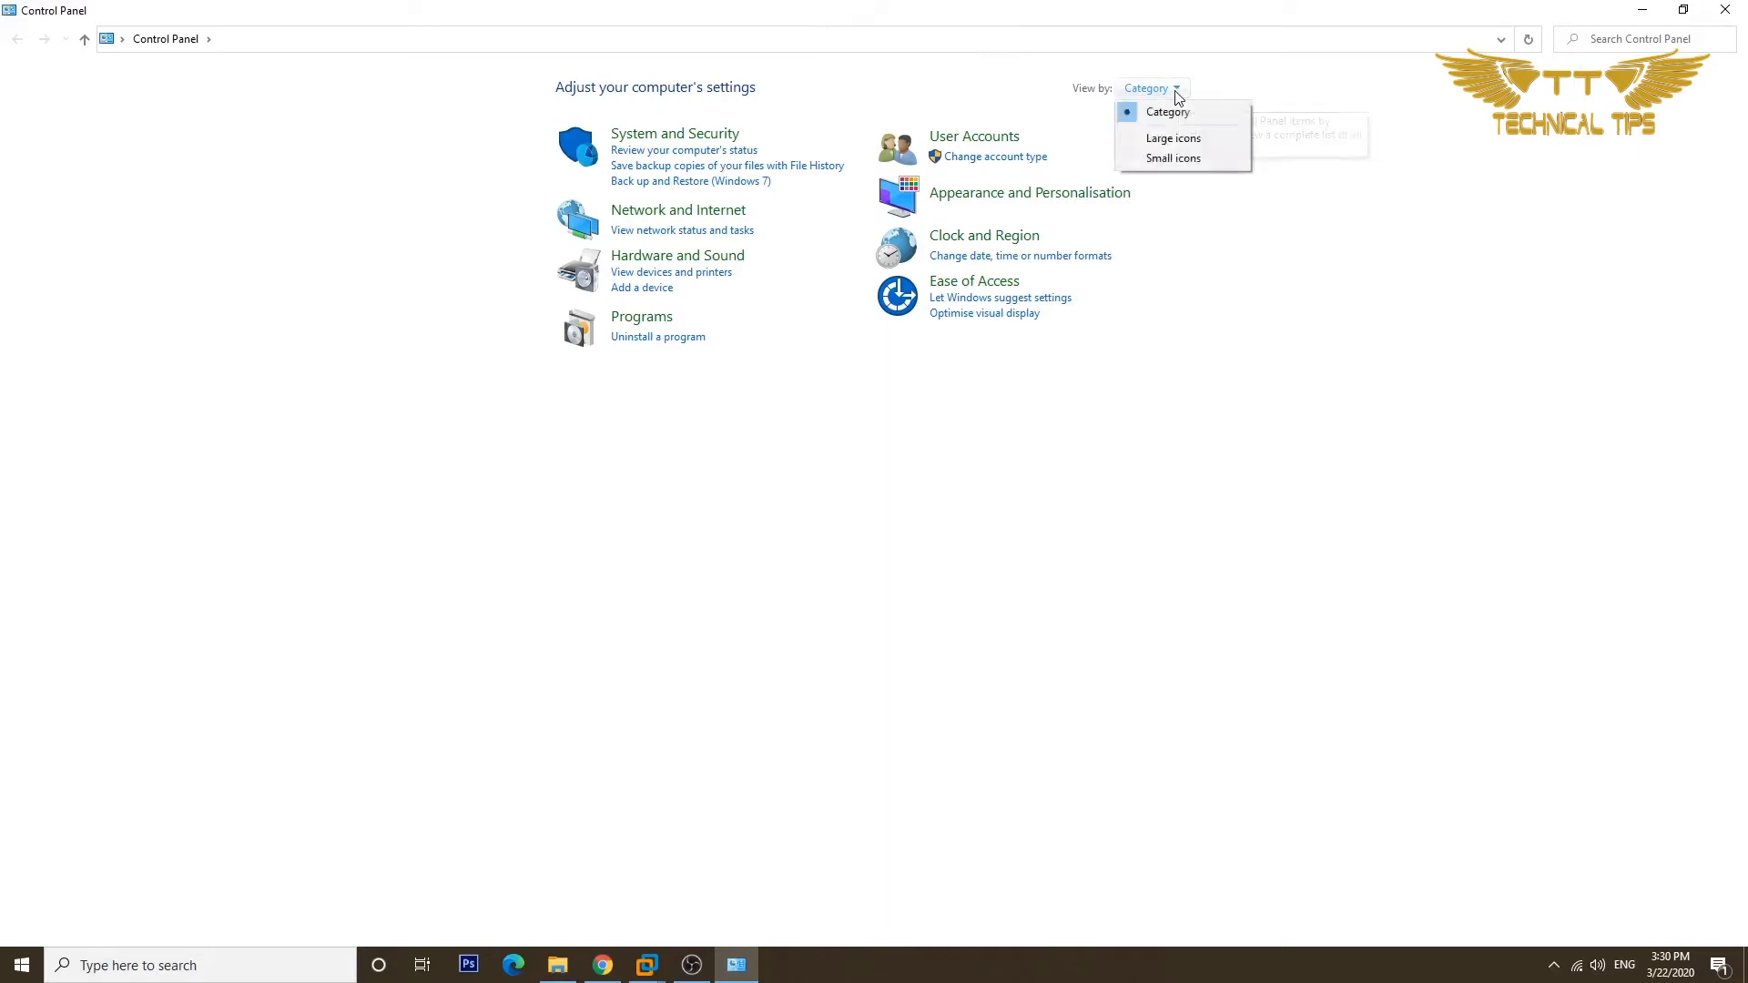
left_click(1171, 143)
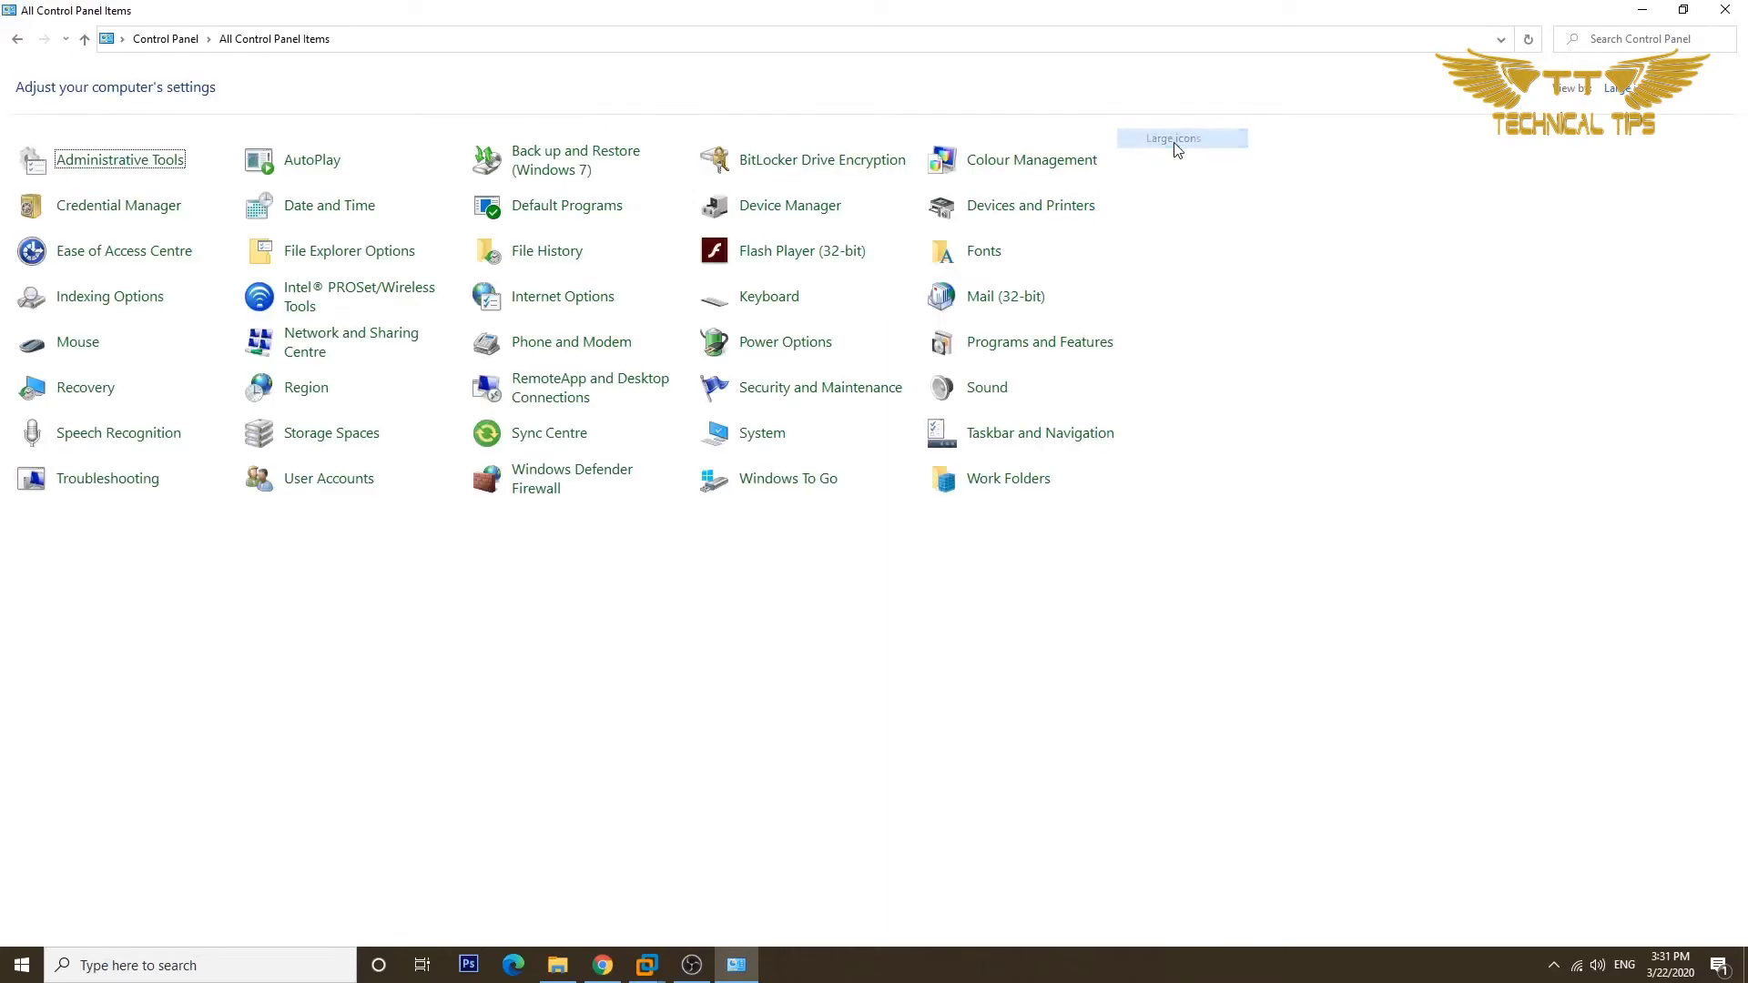
left_click(987, 389)
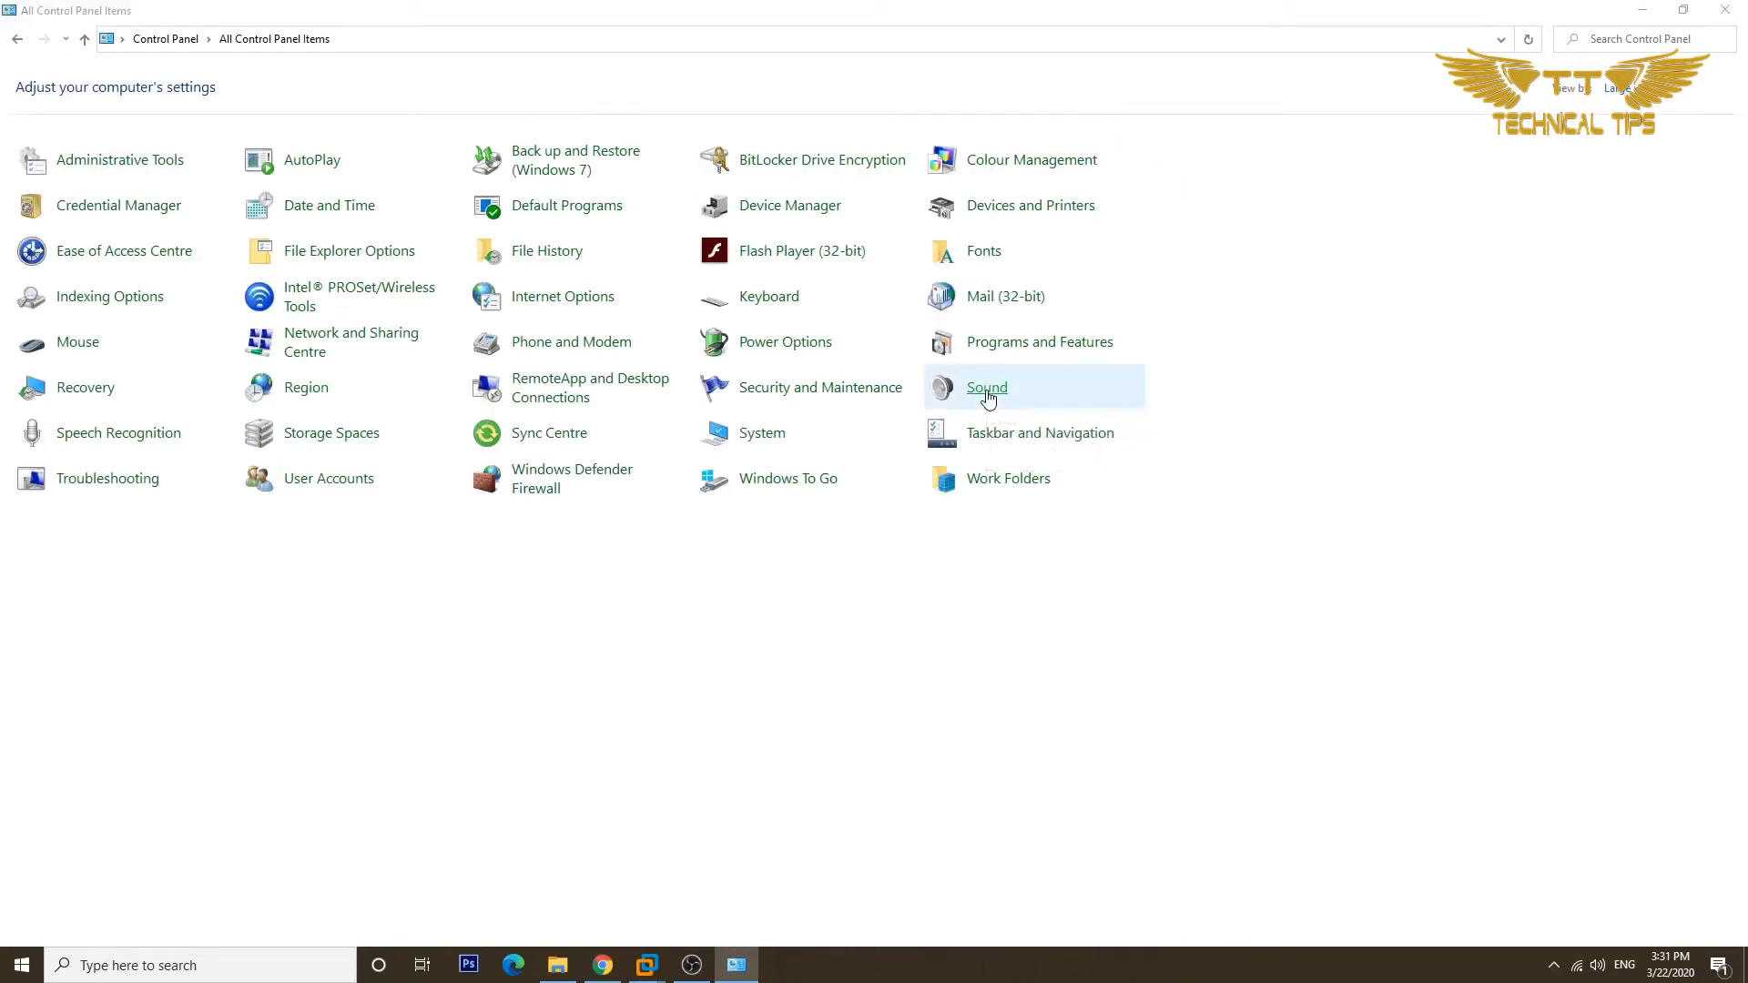
left_click_drag(275, 49, 652, 147)
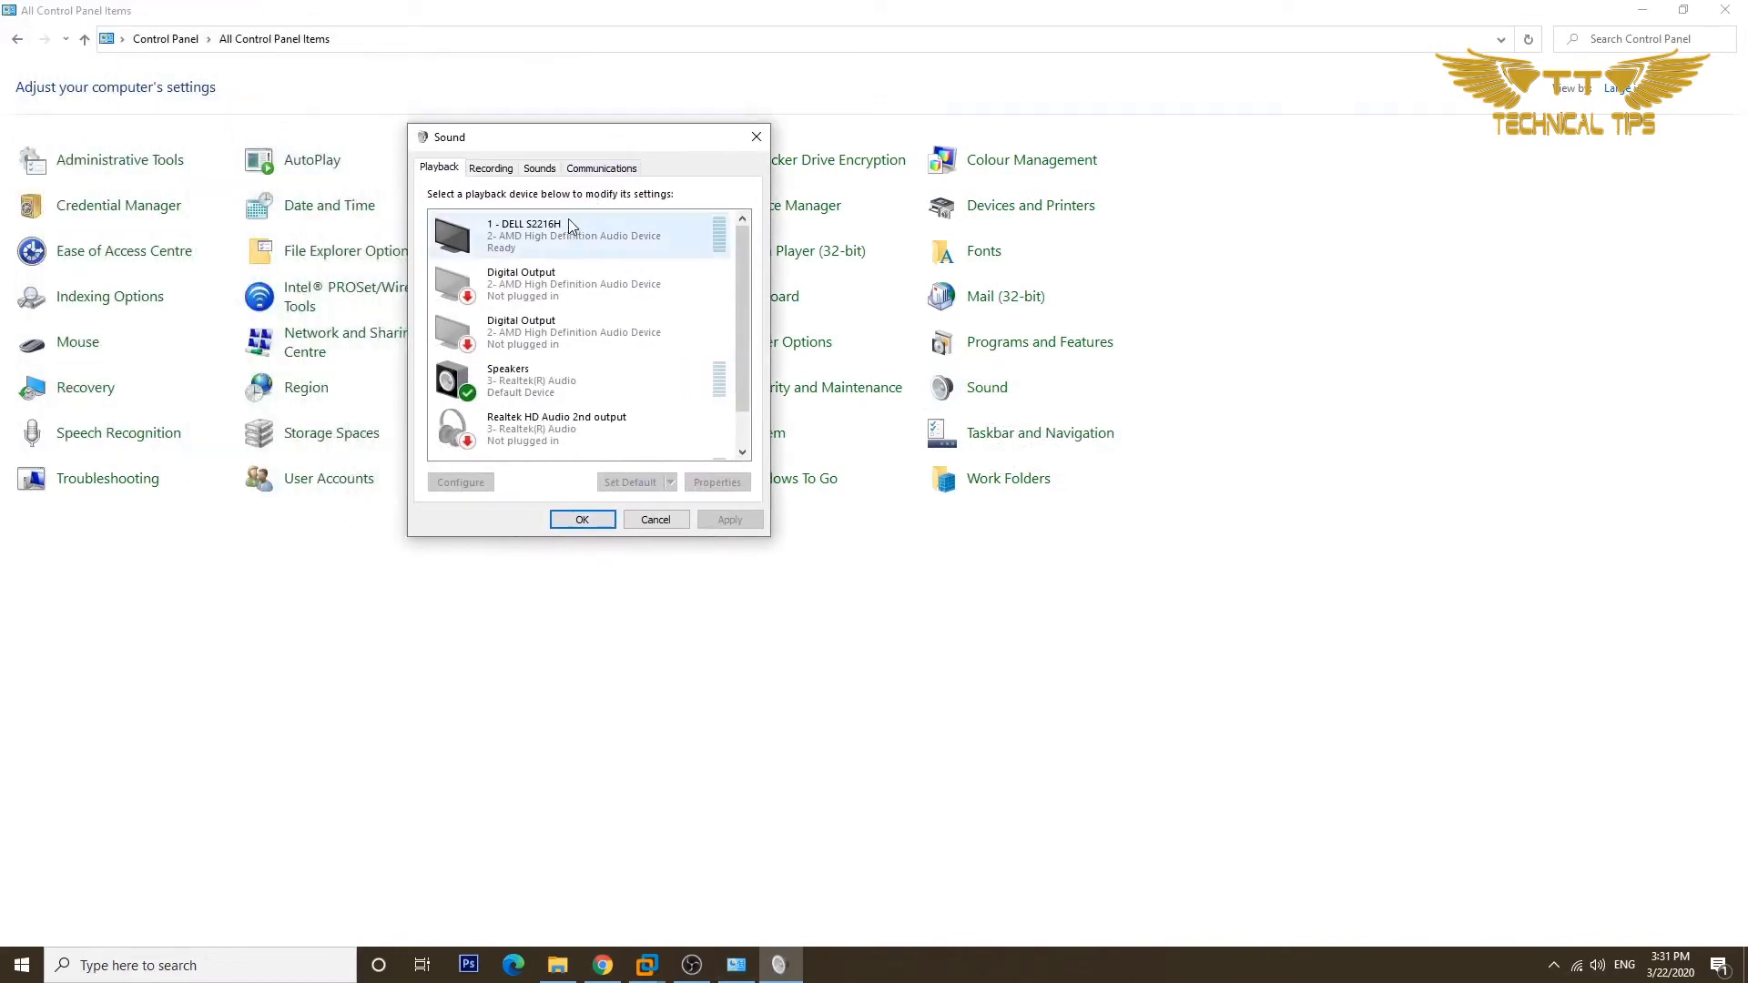
On the Sounds tab, leave the sound scheme at Windows Default and apply it.
left_click(540, 170)
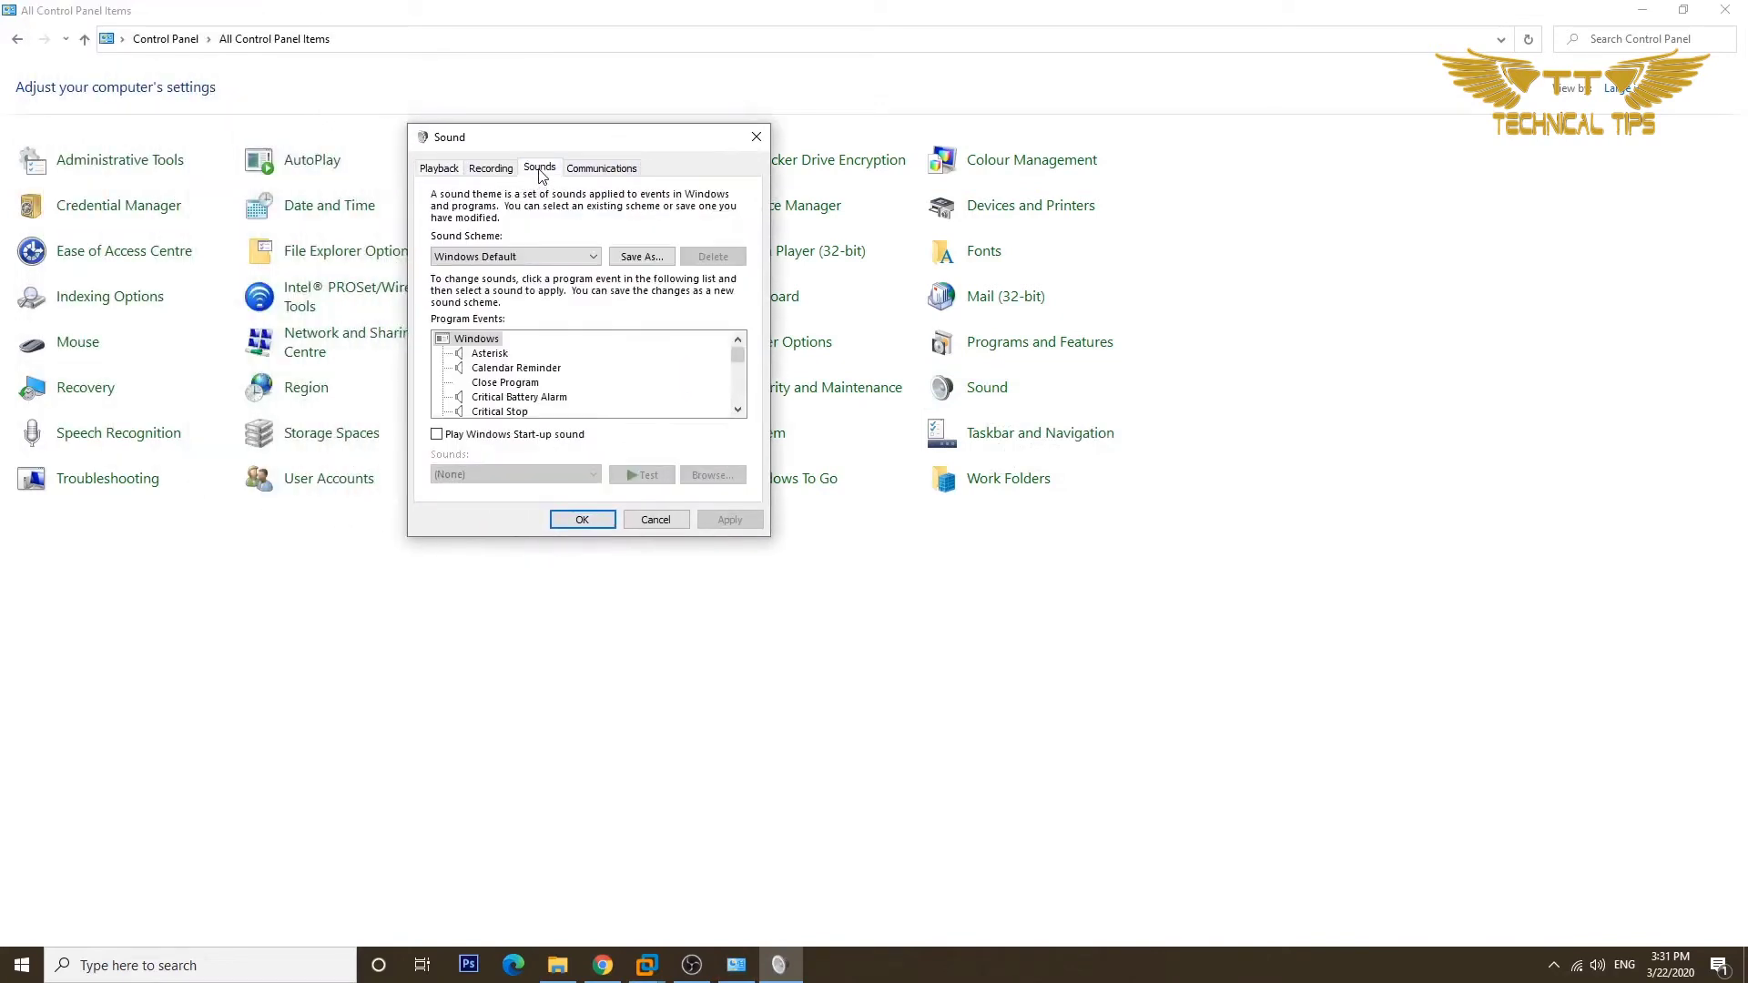
left_click(537, 259)
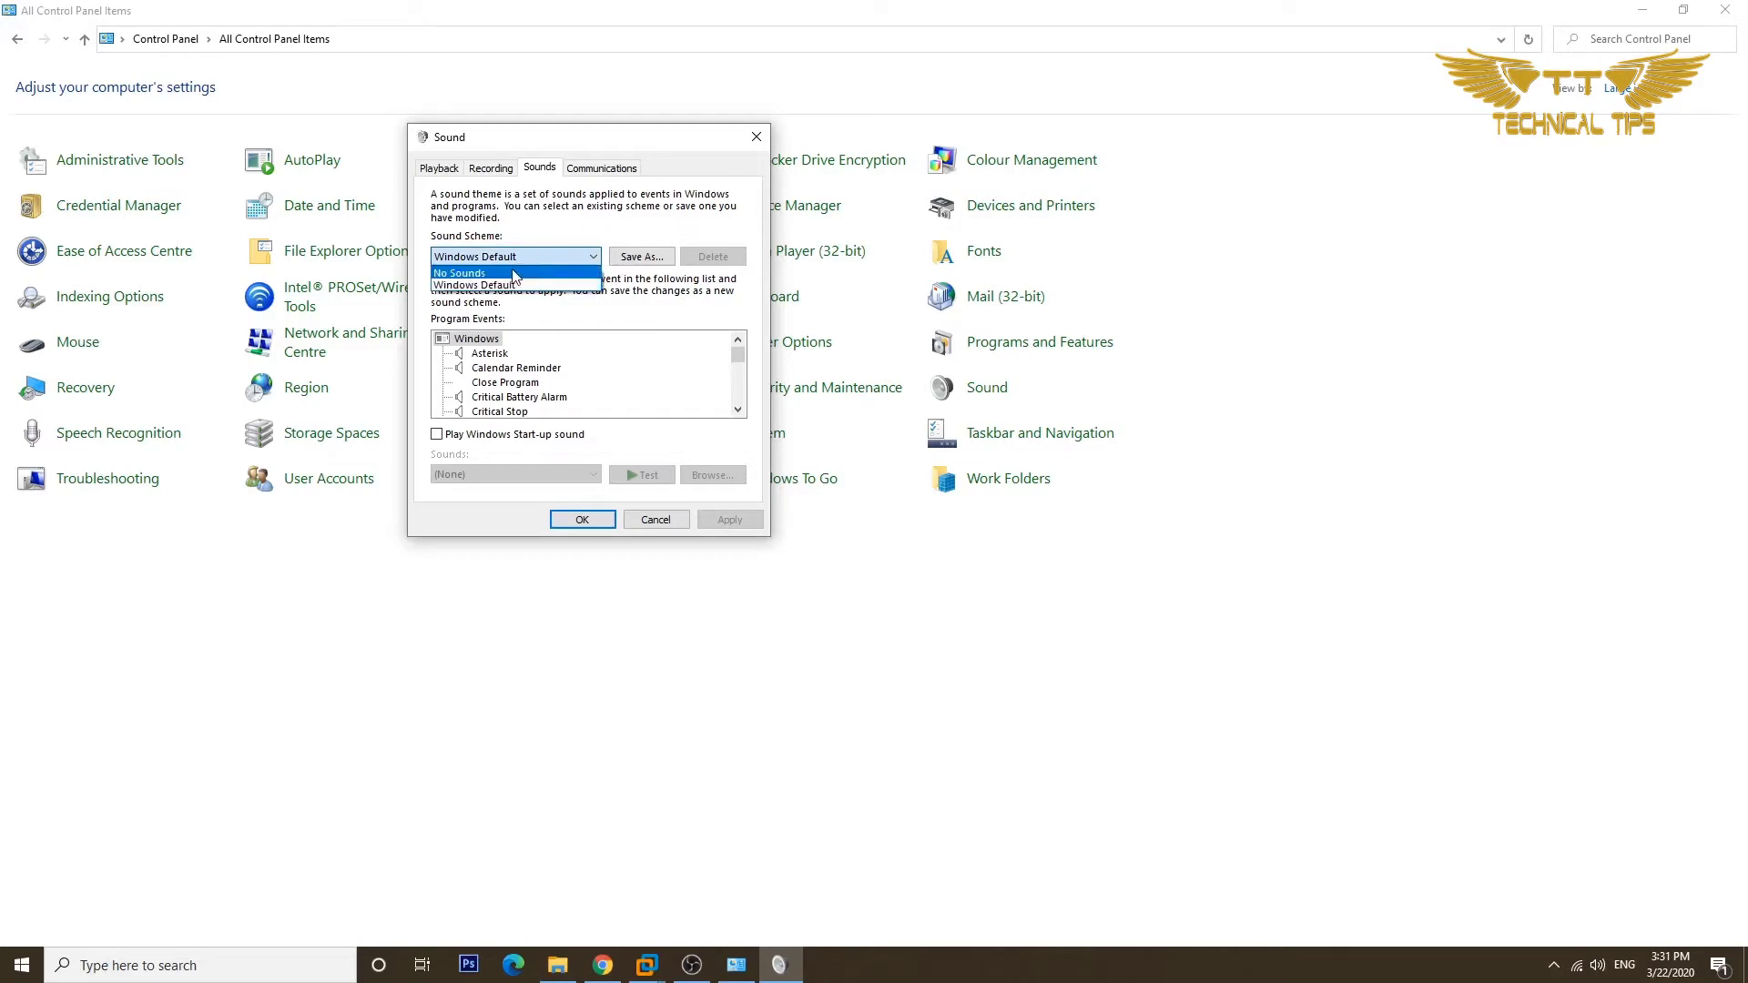
left_click(515, 273)
left_click(515, 257)
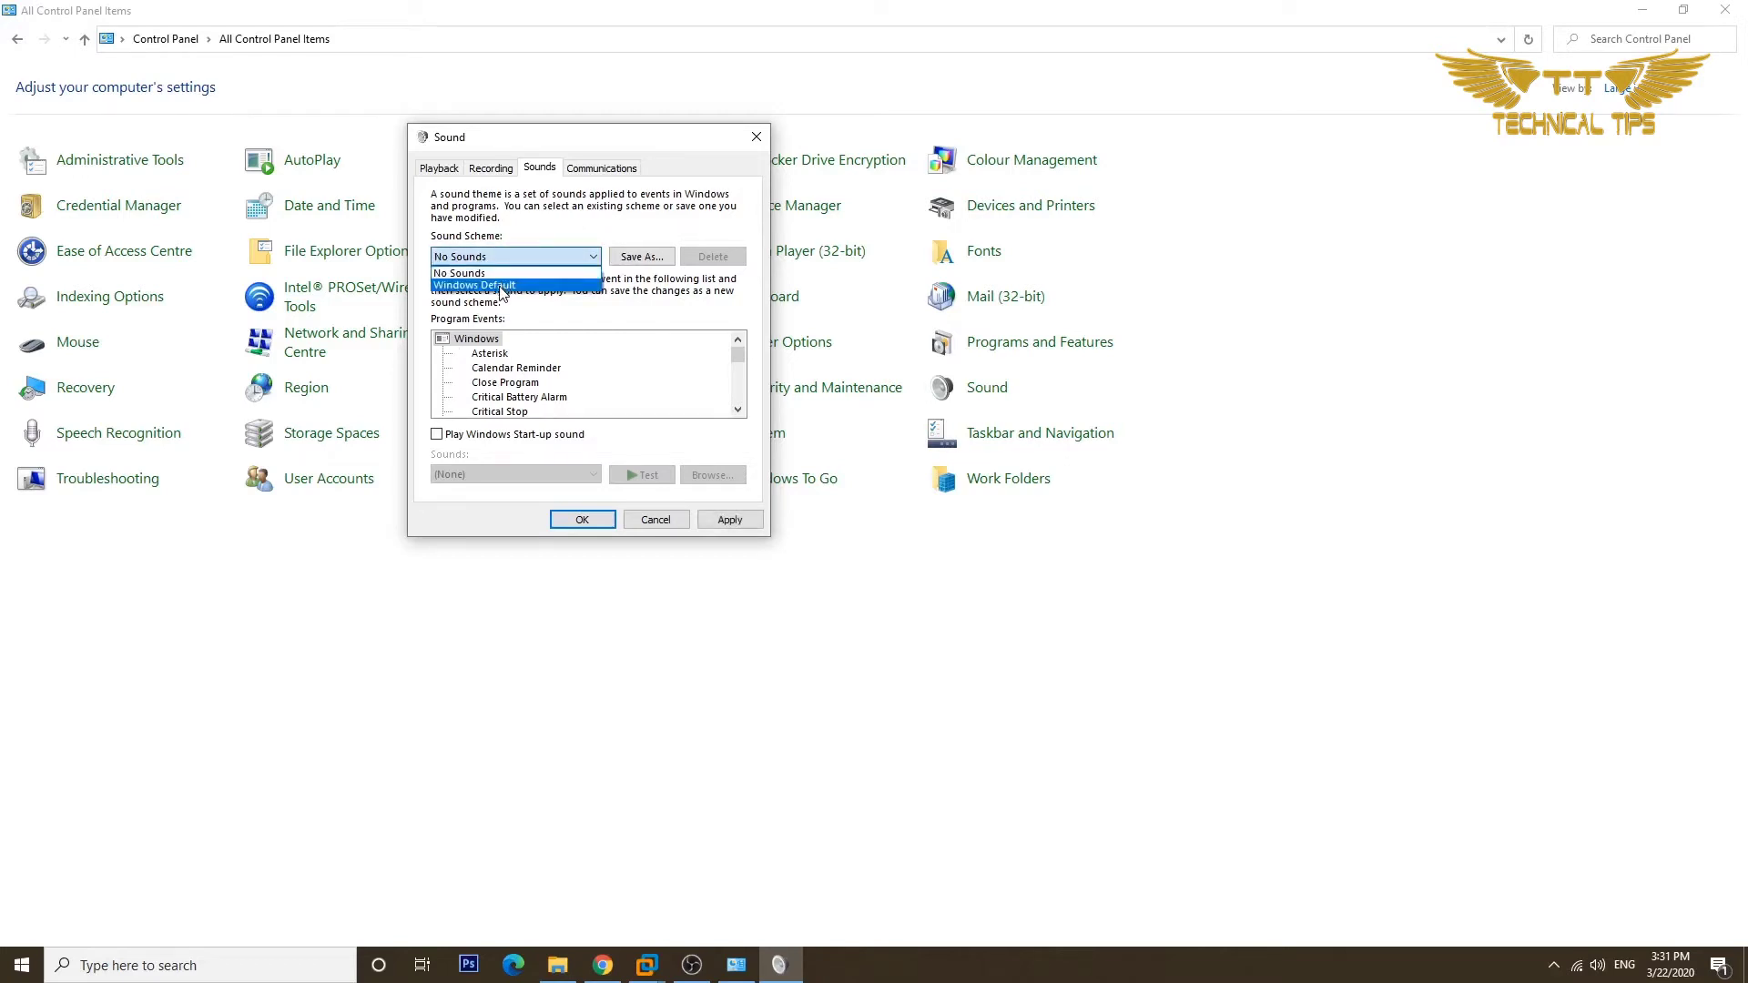
left_click(500, 290)
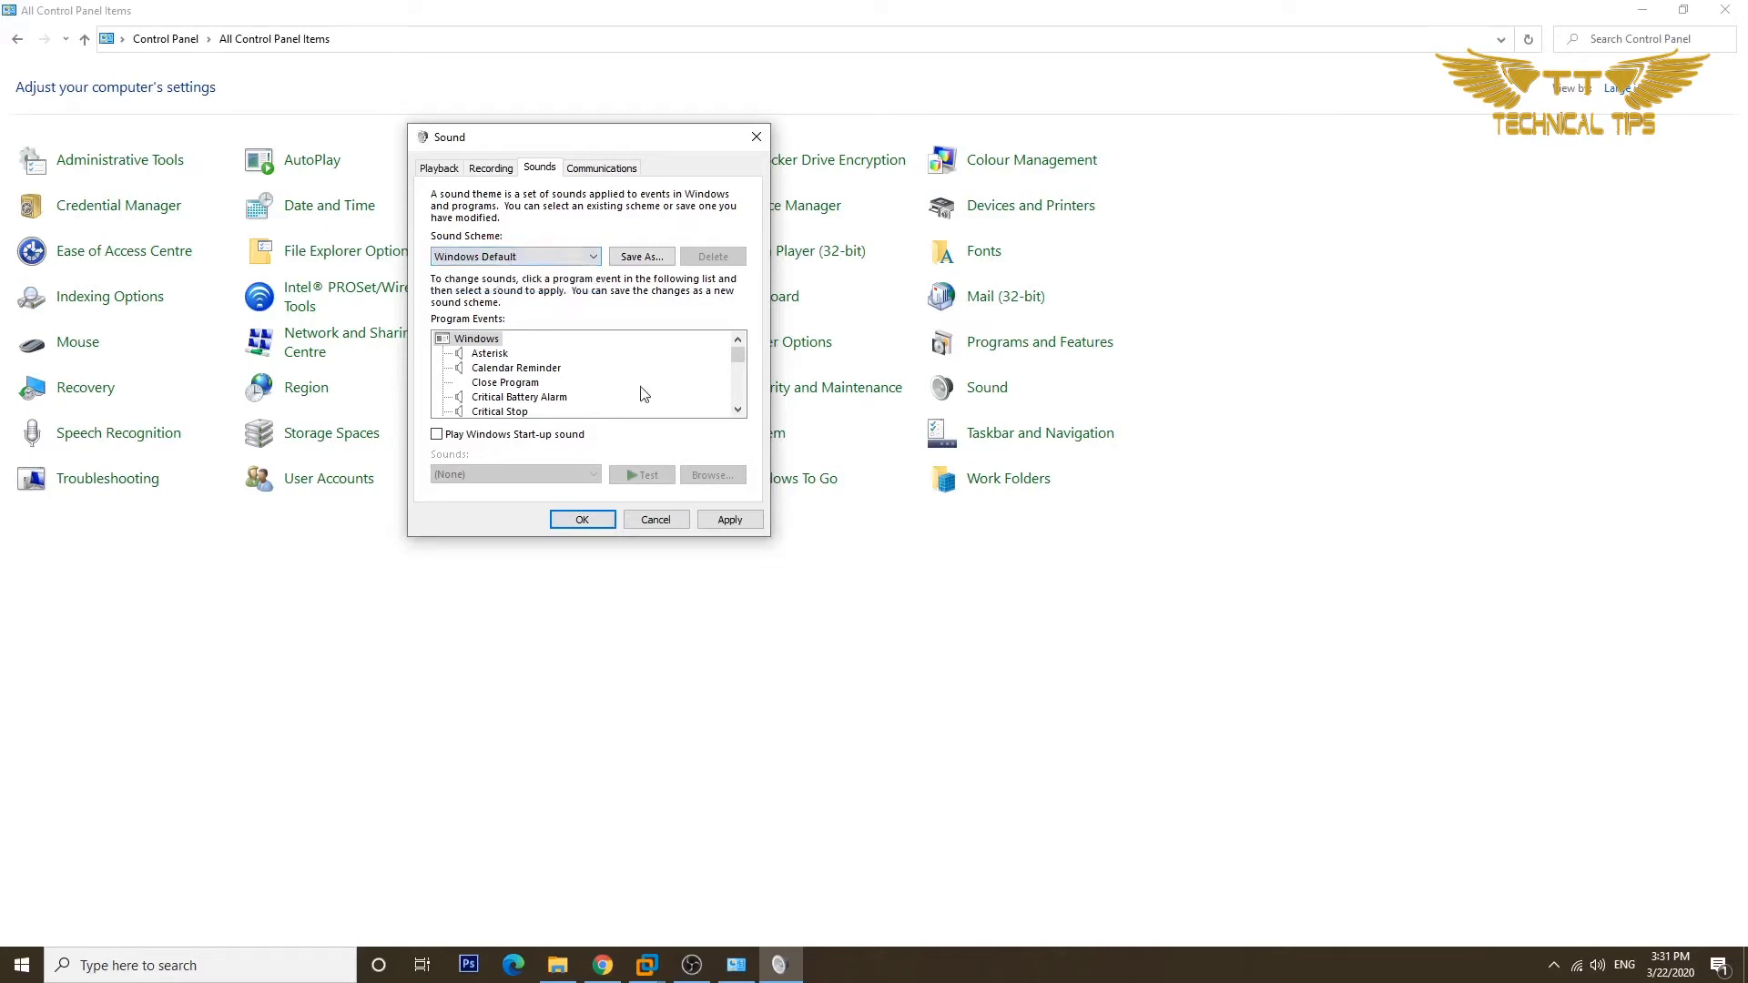
left_click(728, 521)
left_click(581, 521)
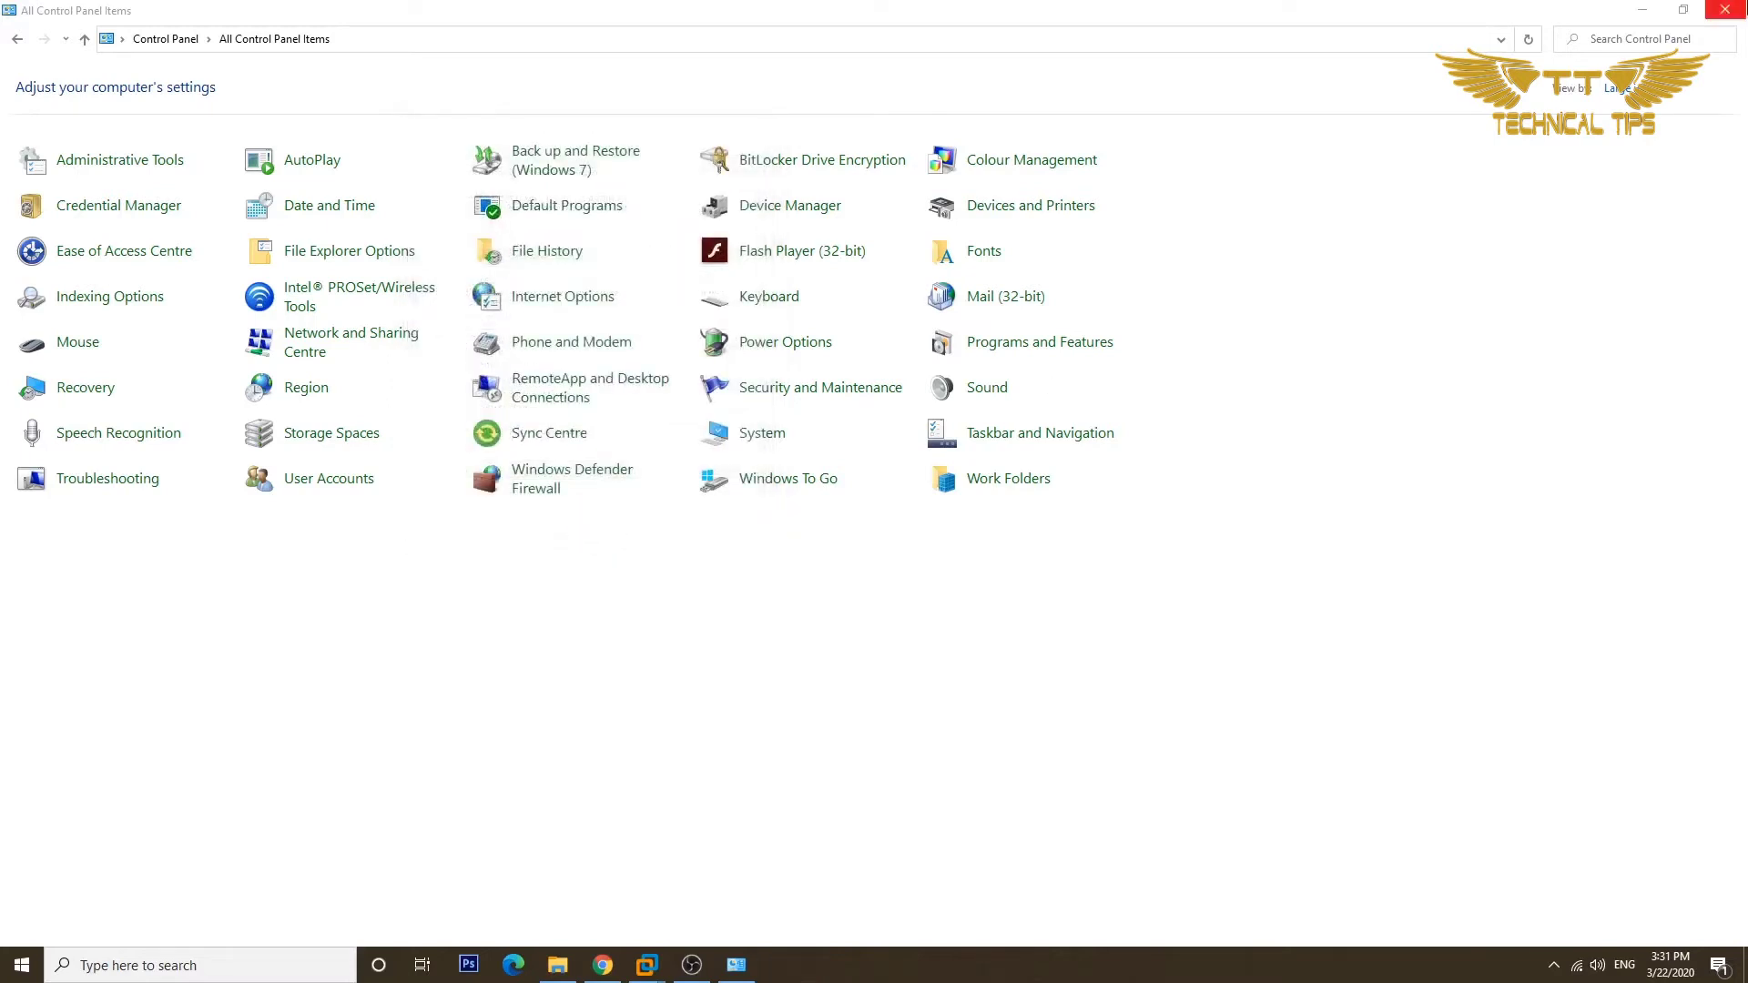
Close Control Panel and open Folder Options from File Explorer.
left_click(1725, 9)
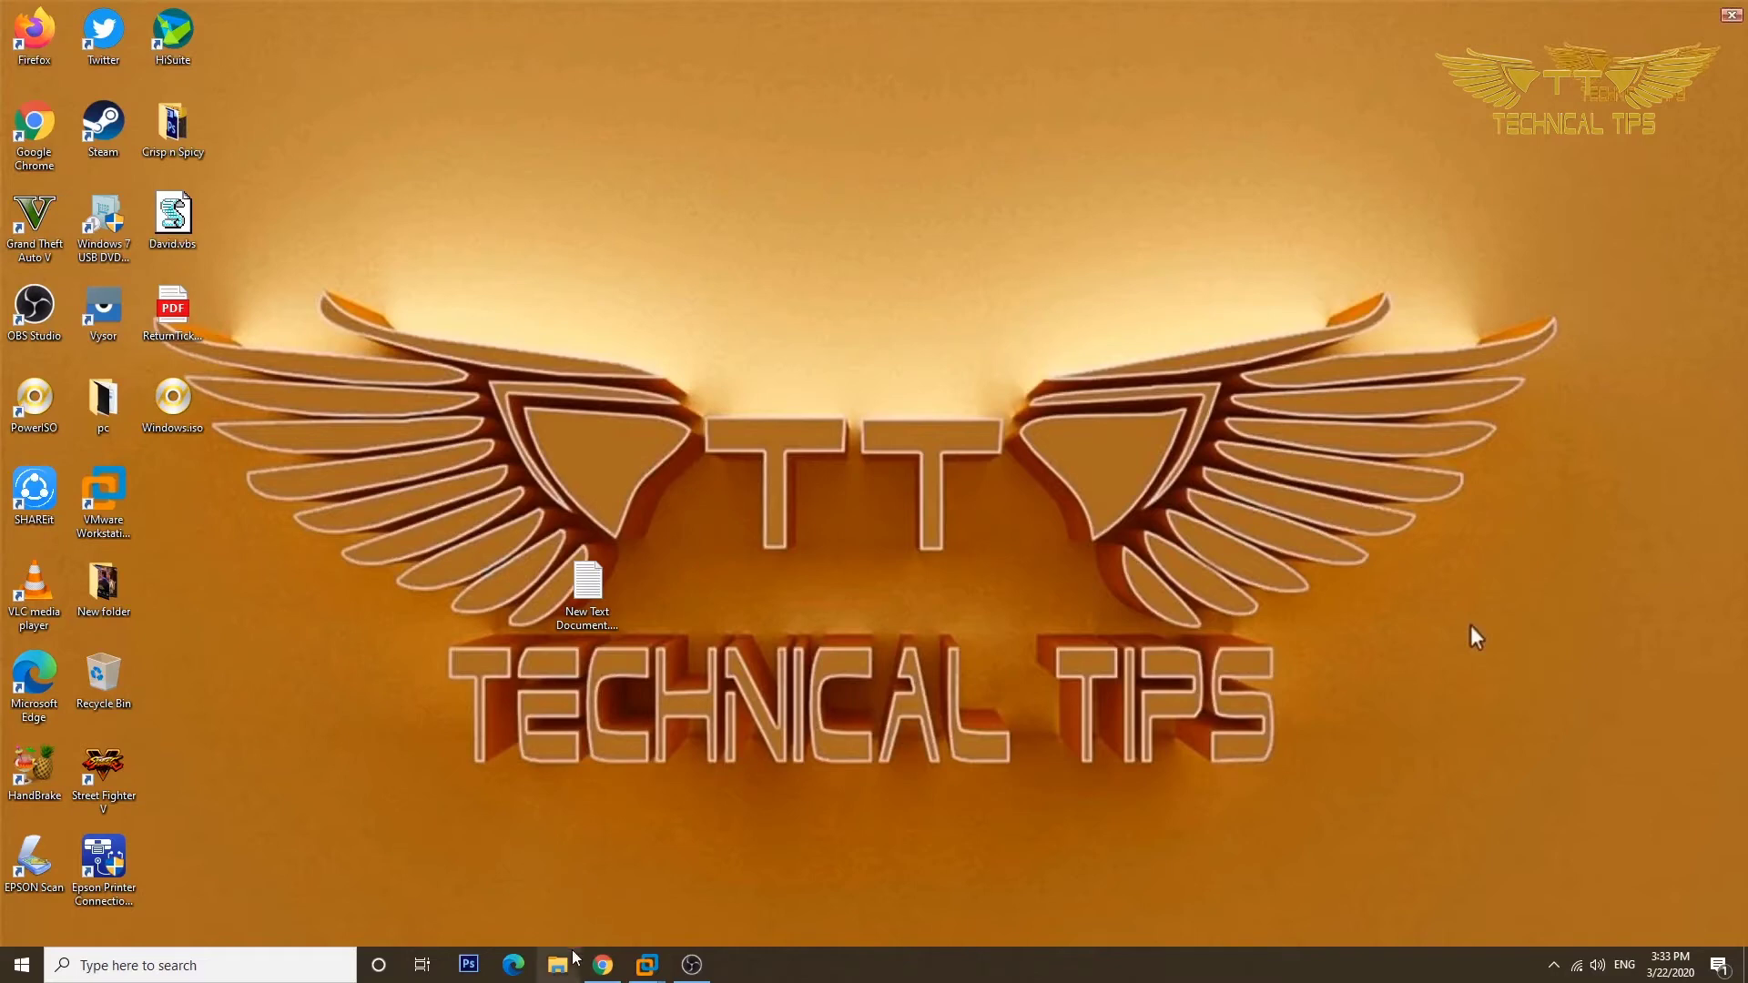
left_click(549, 968)
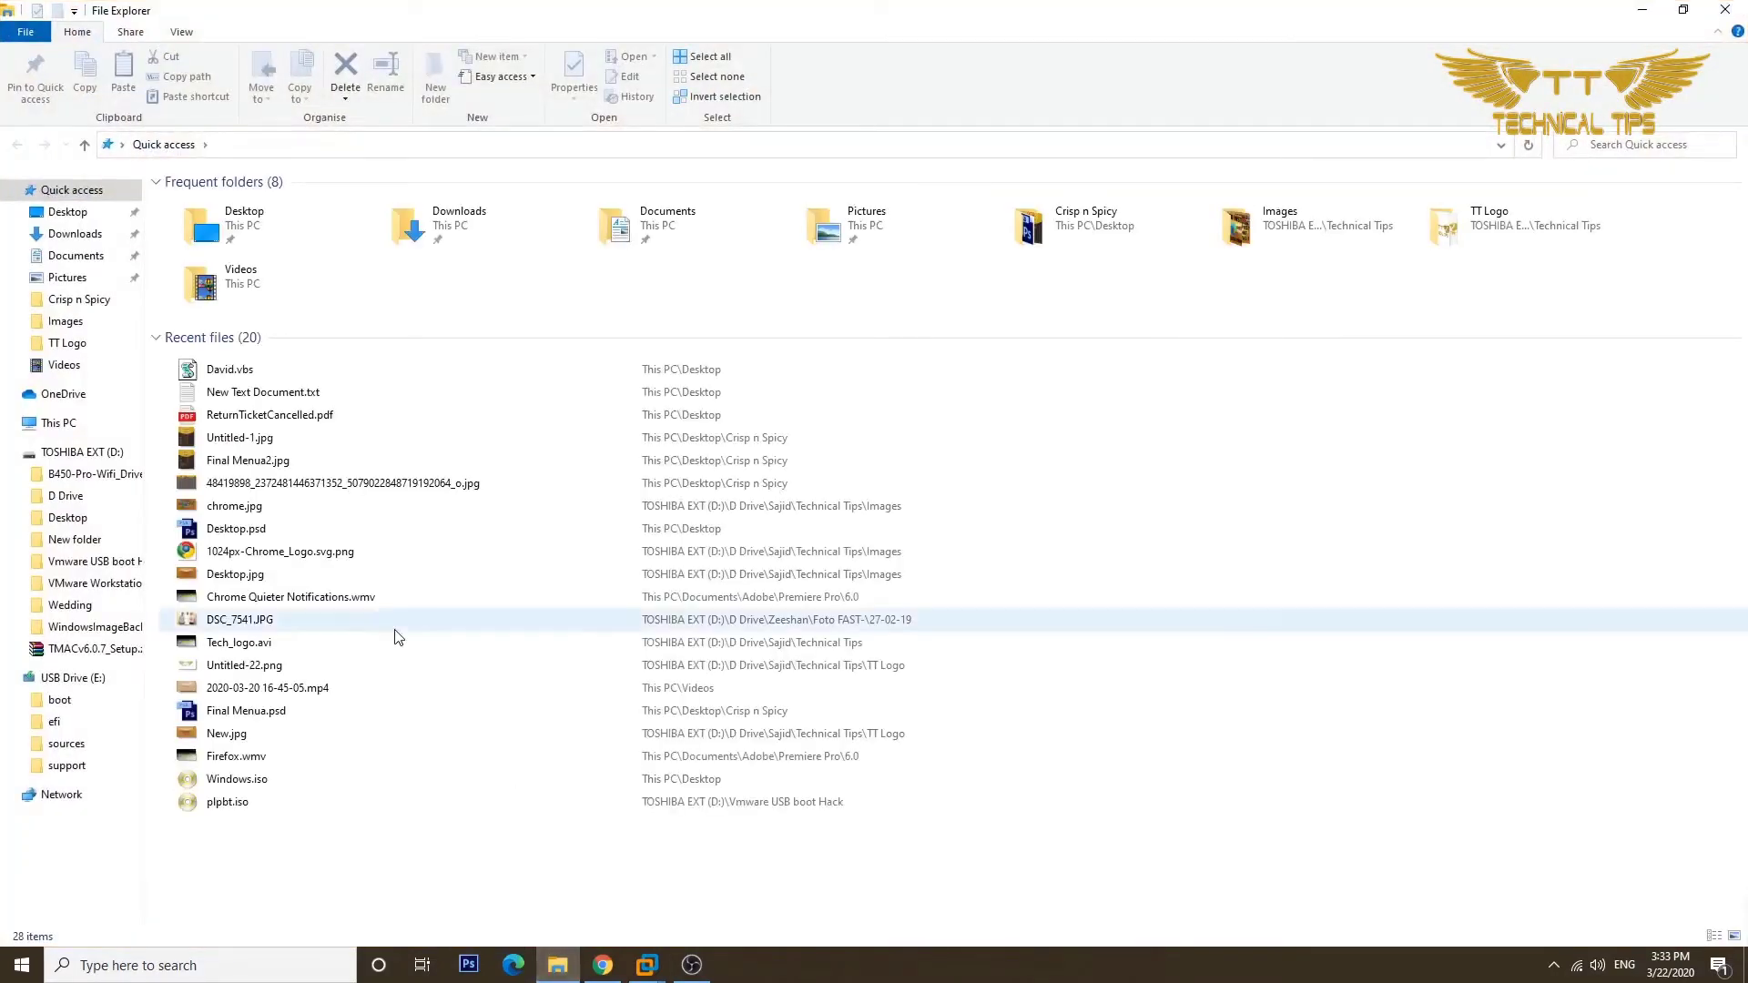
left_click(30, 32)
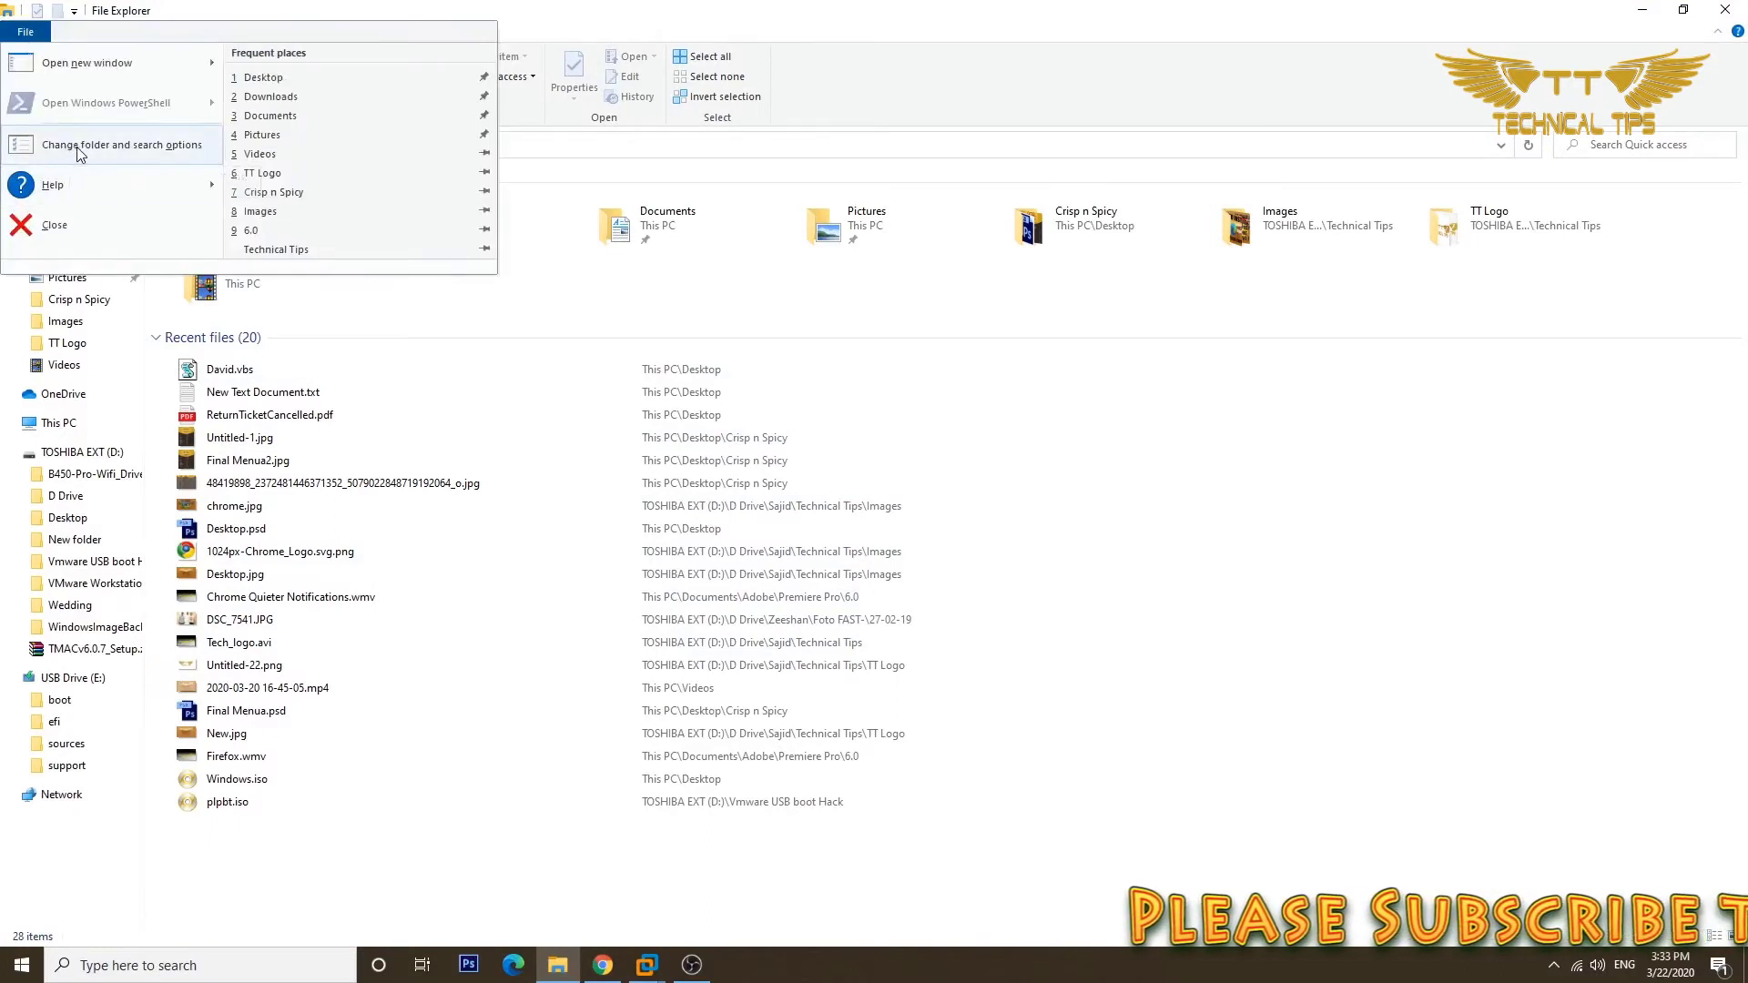
left_click(123, 148)
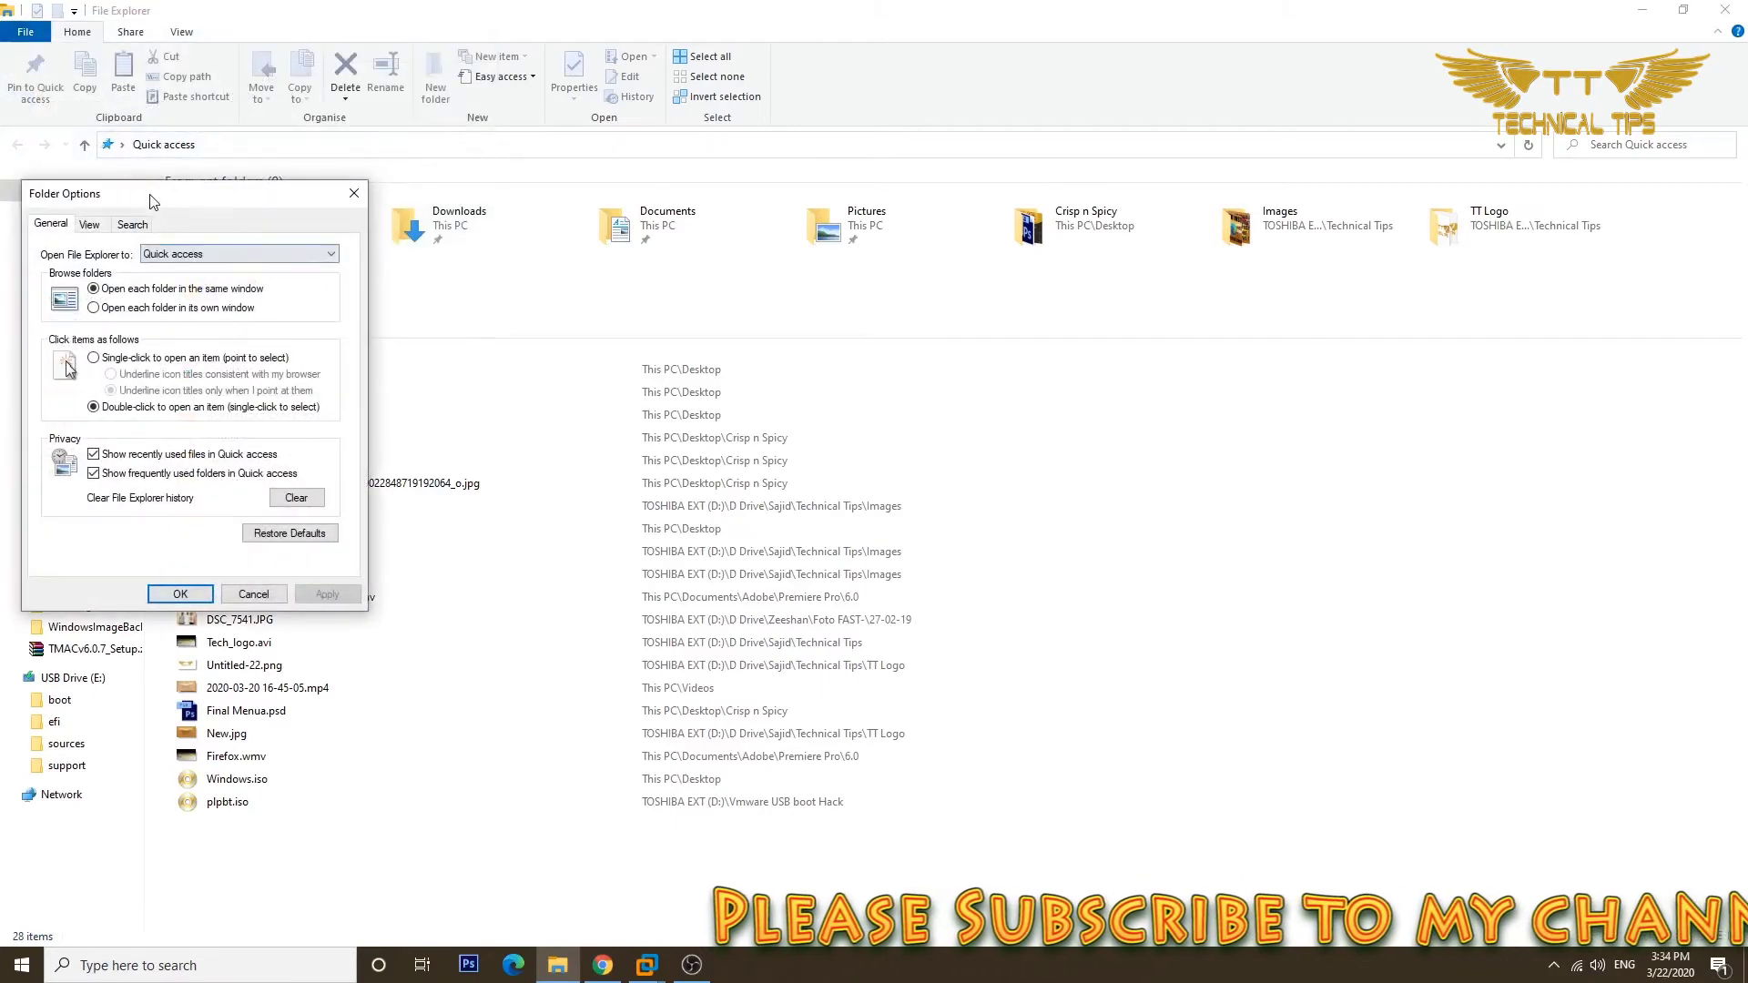
On the View tab, enable 'Show hidden files, folders and drives' and apply it.
left_click_drag(149, 199, 375, 174)
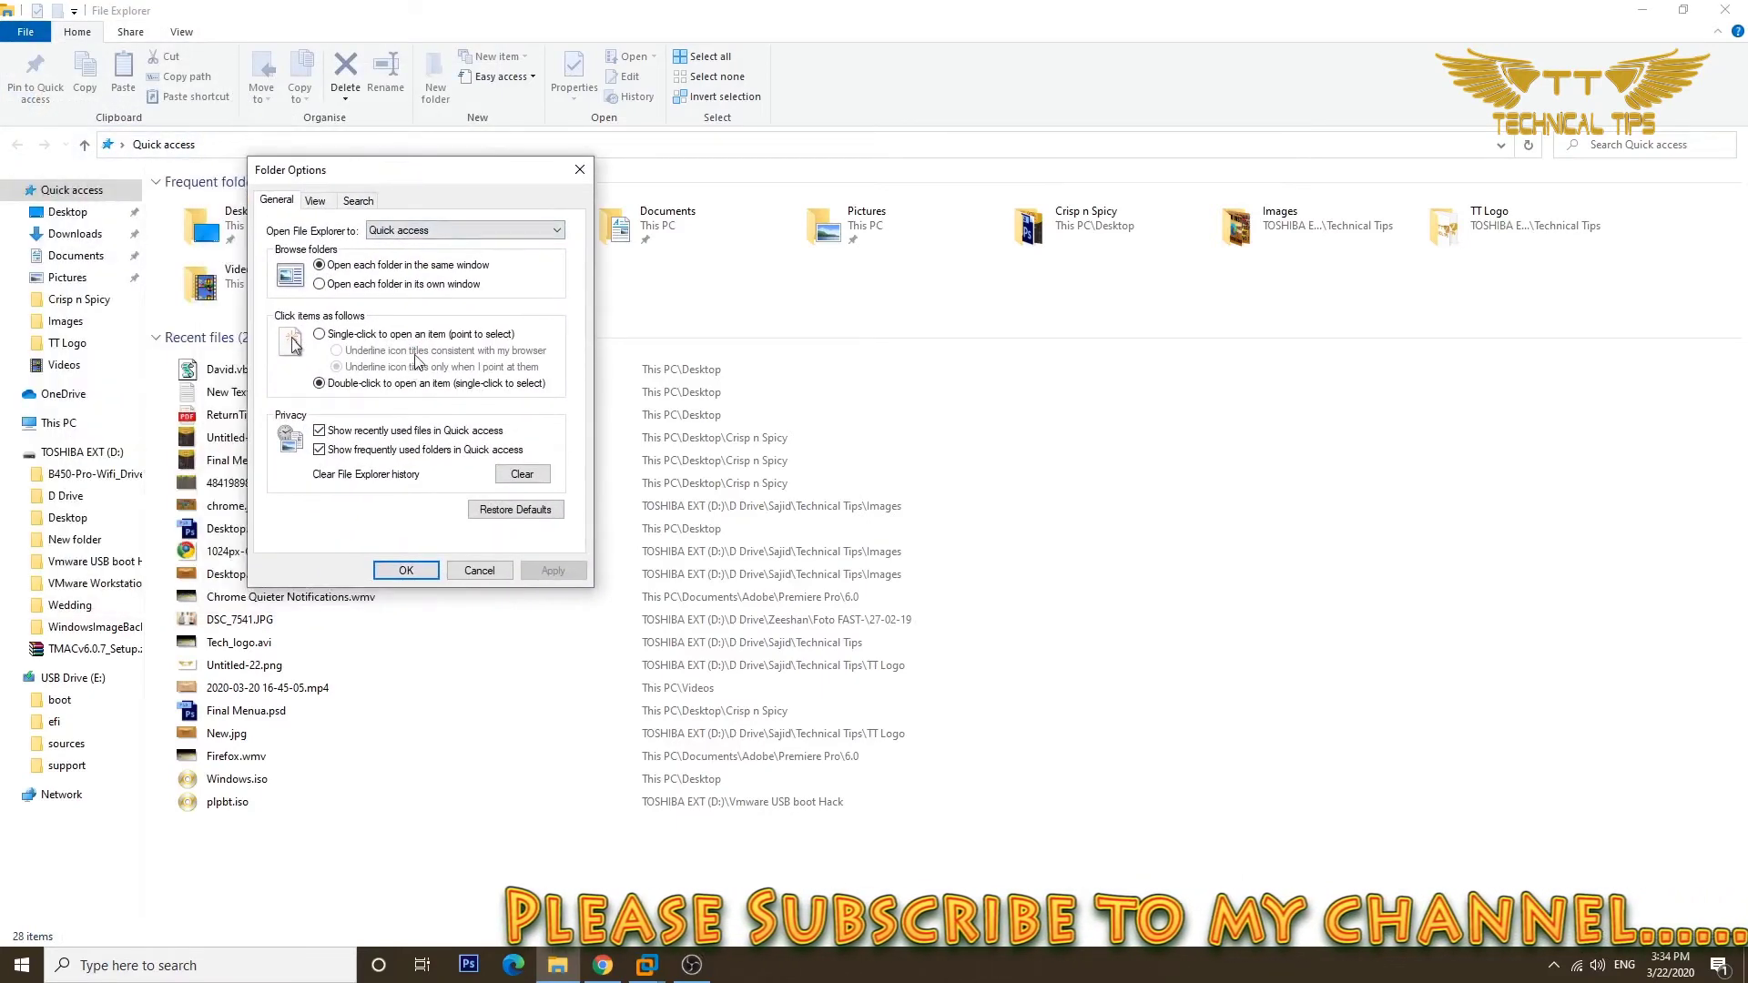
left_click(319, 201)
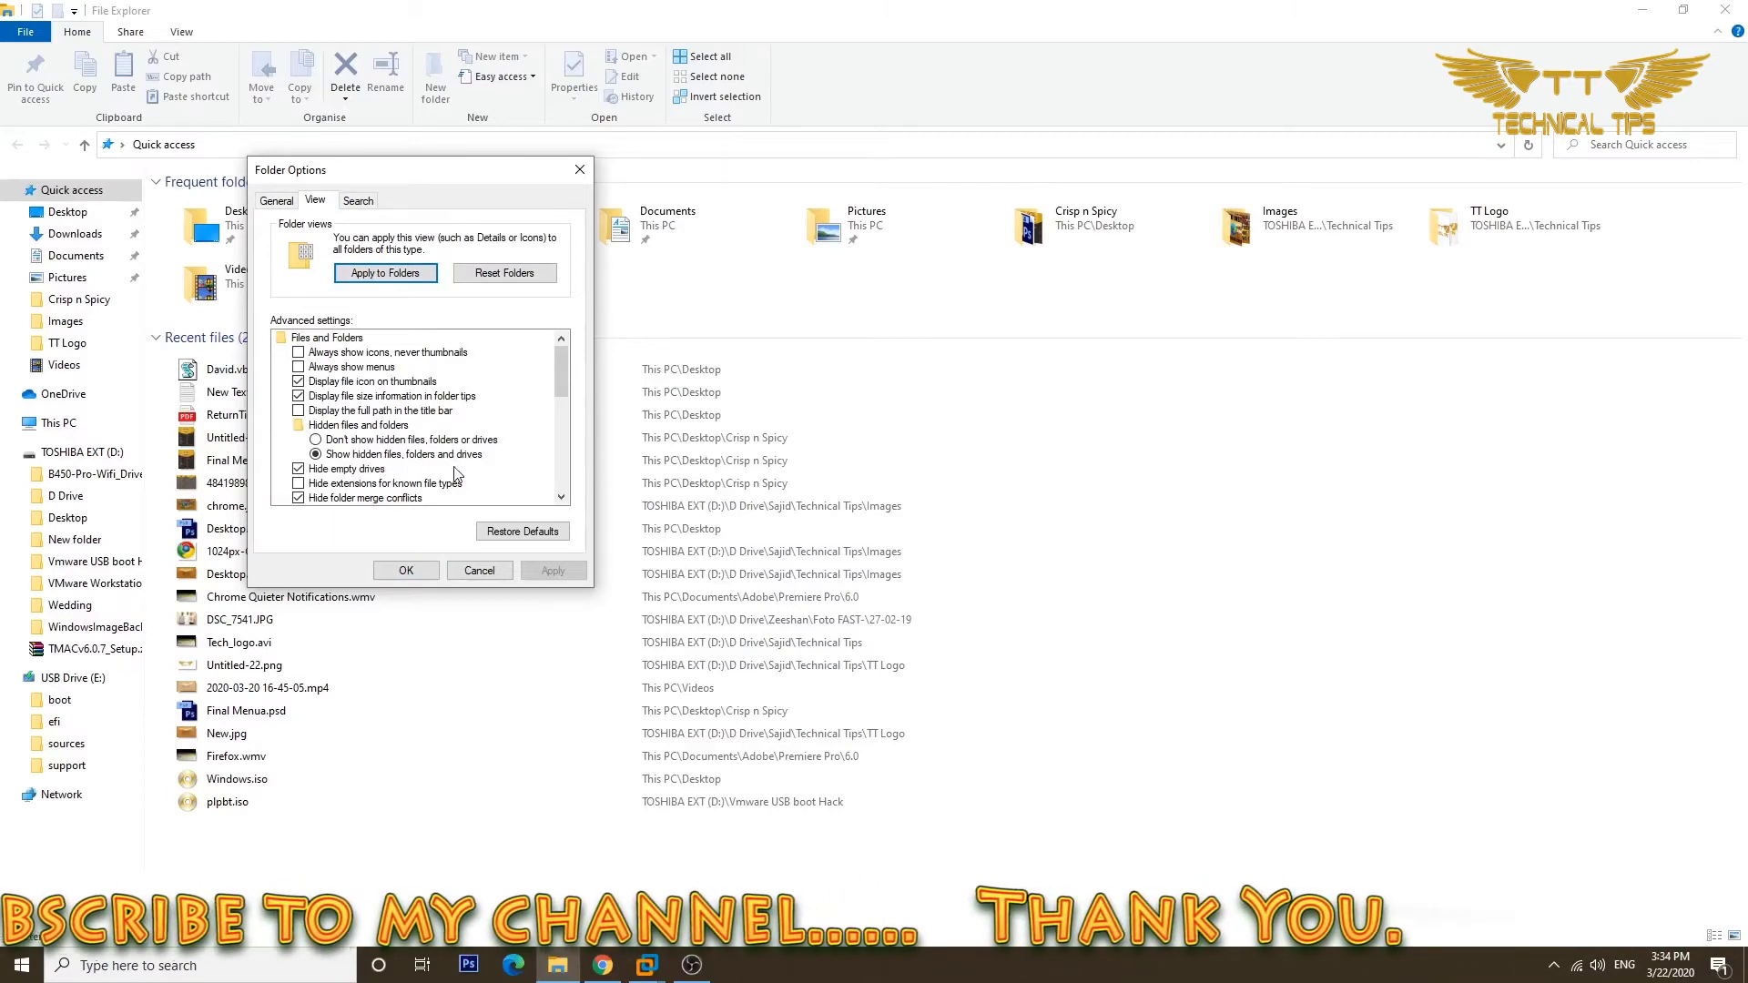
left_click(328, 442)
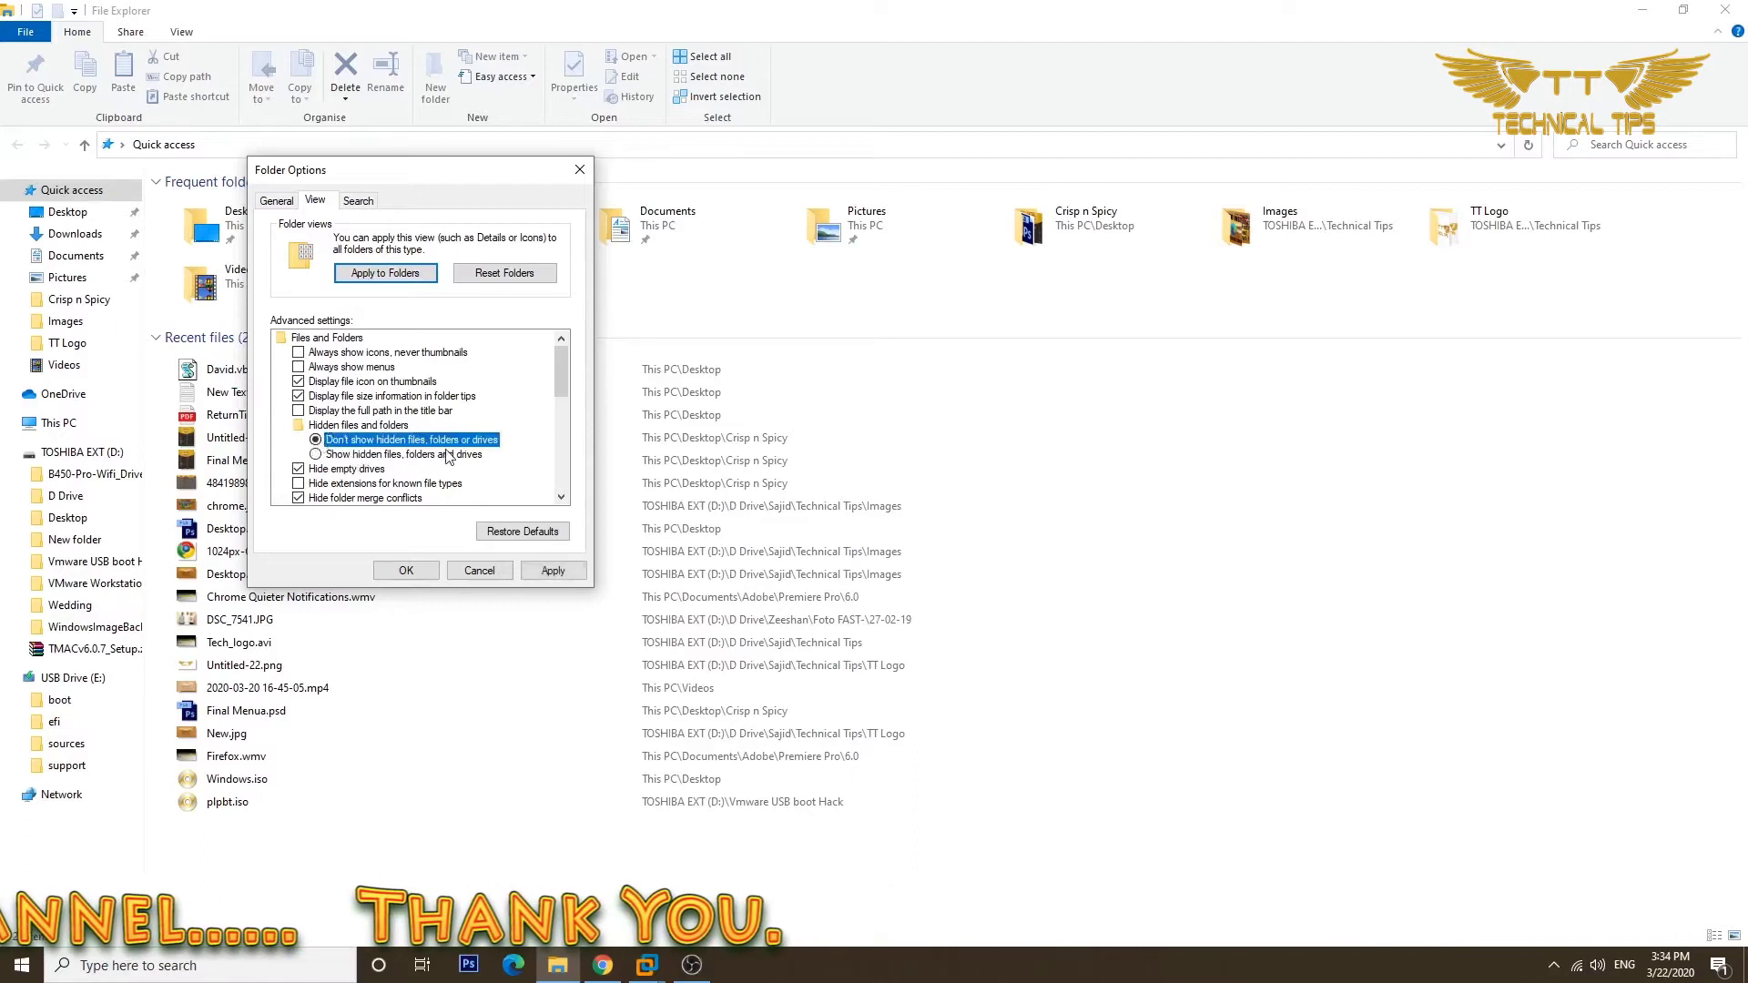
left_click(317, 455)
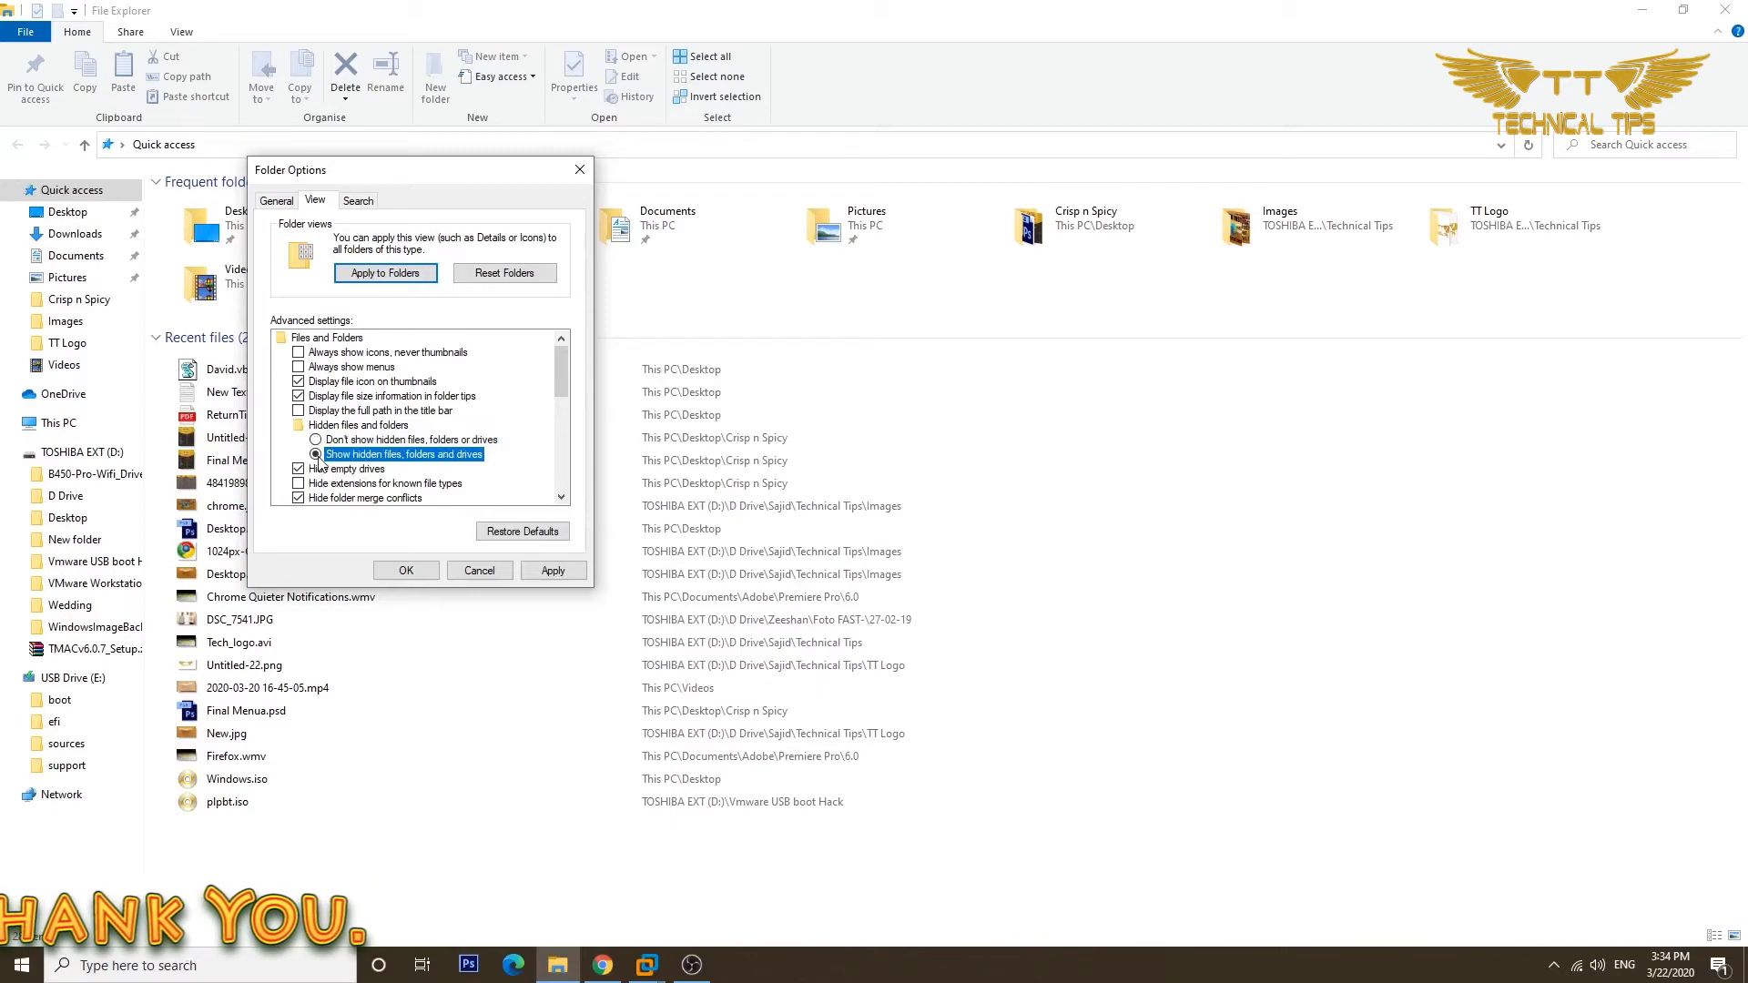
left_click(549, 574)
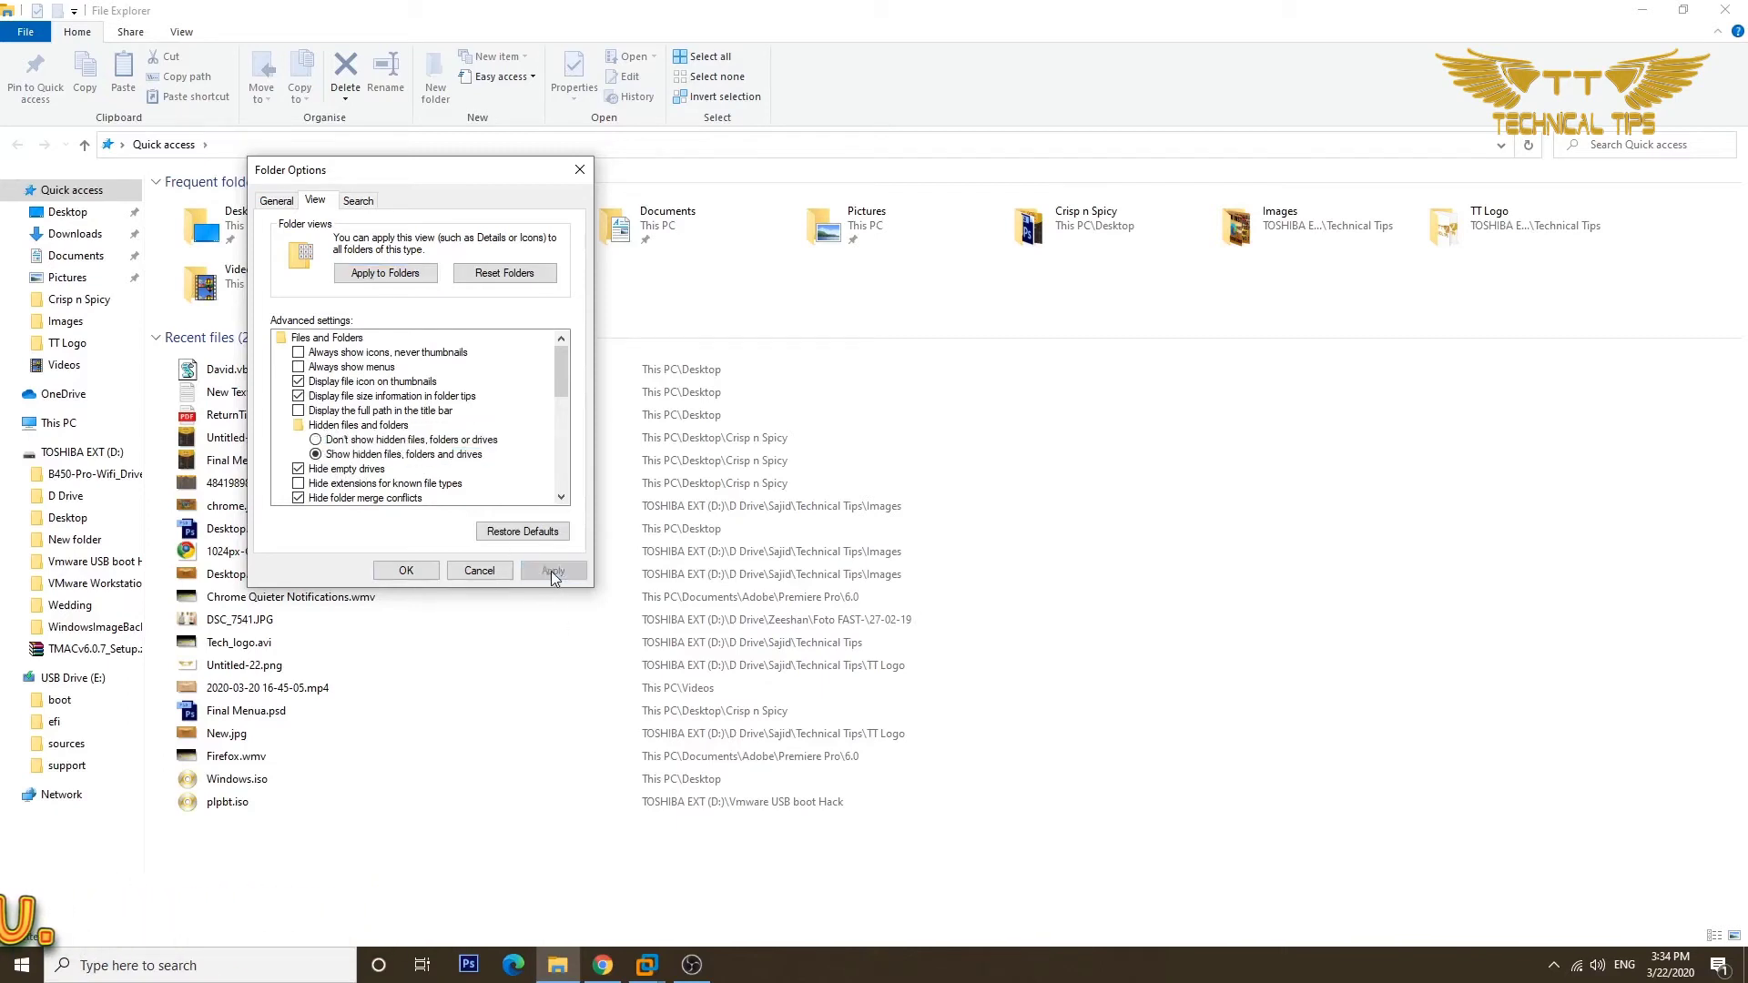
left_click(409, 573)
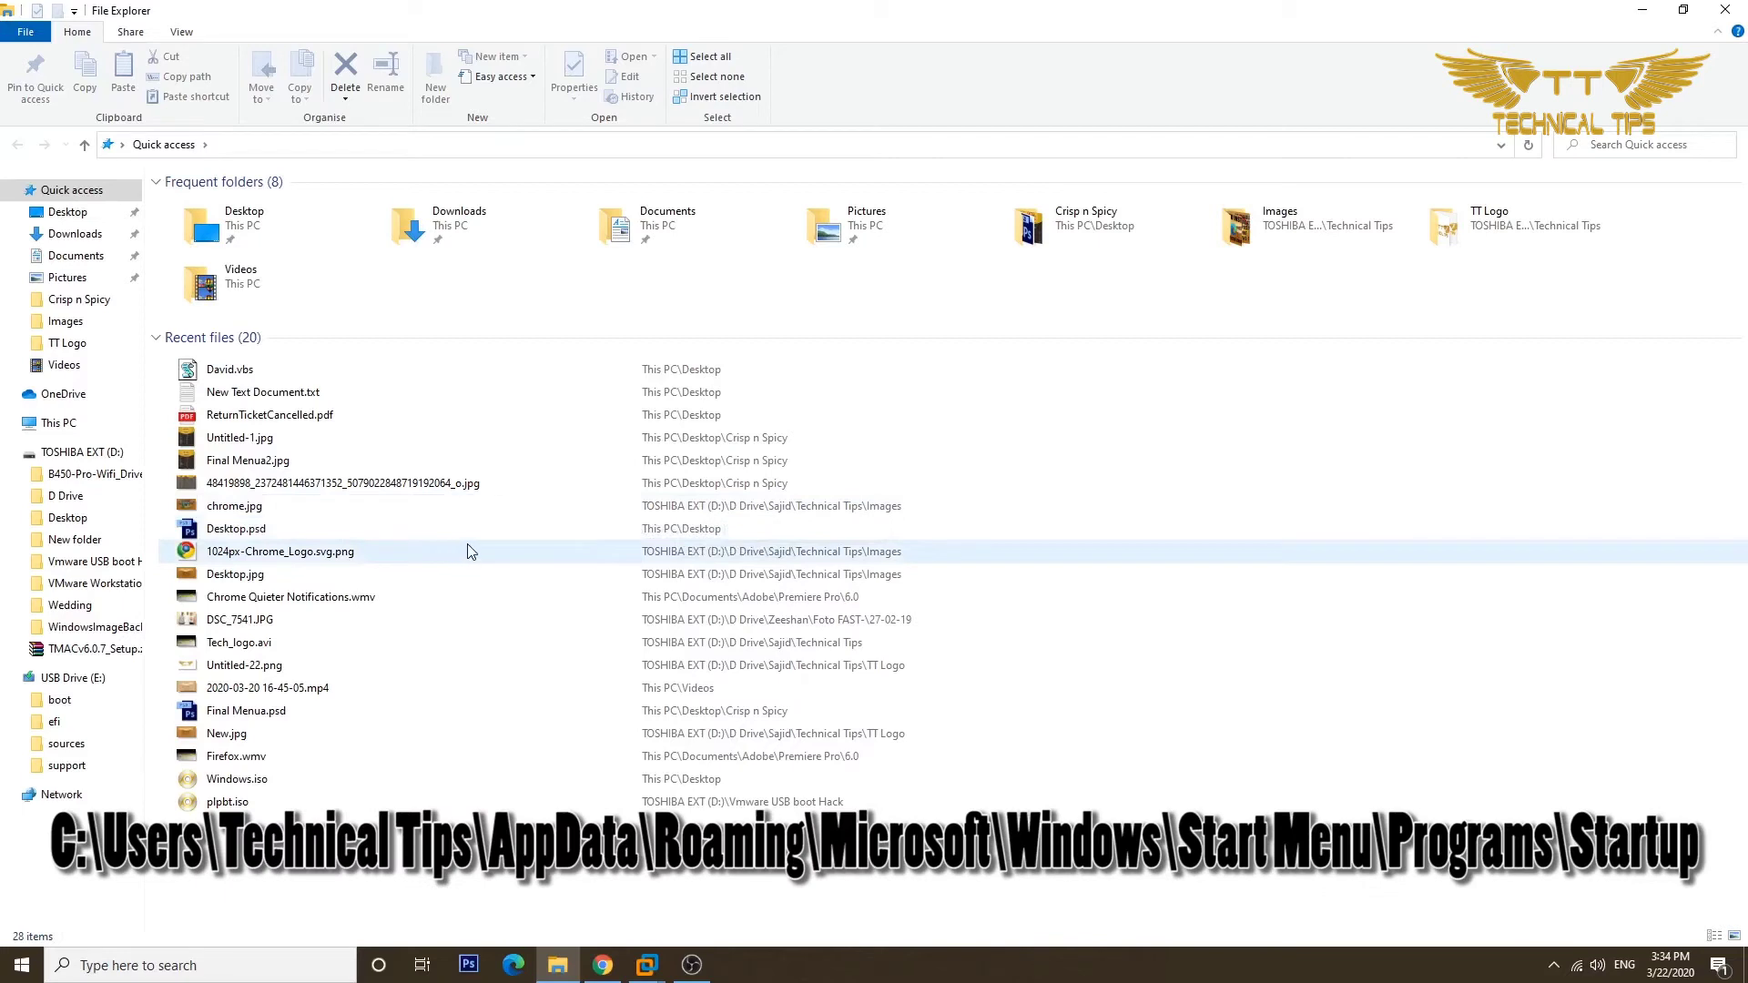
Browse from This PC into C:\Users\<profile>\AppData\Roaming.
left_click(64, 423)
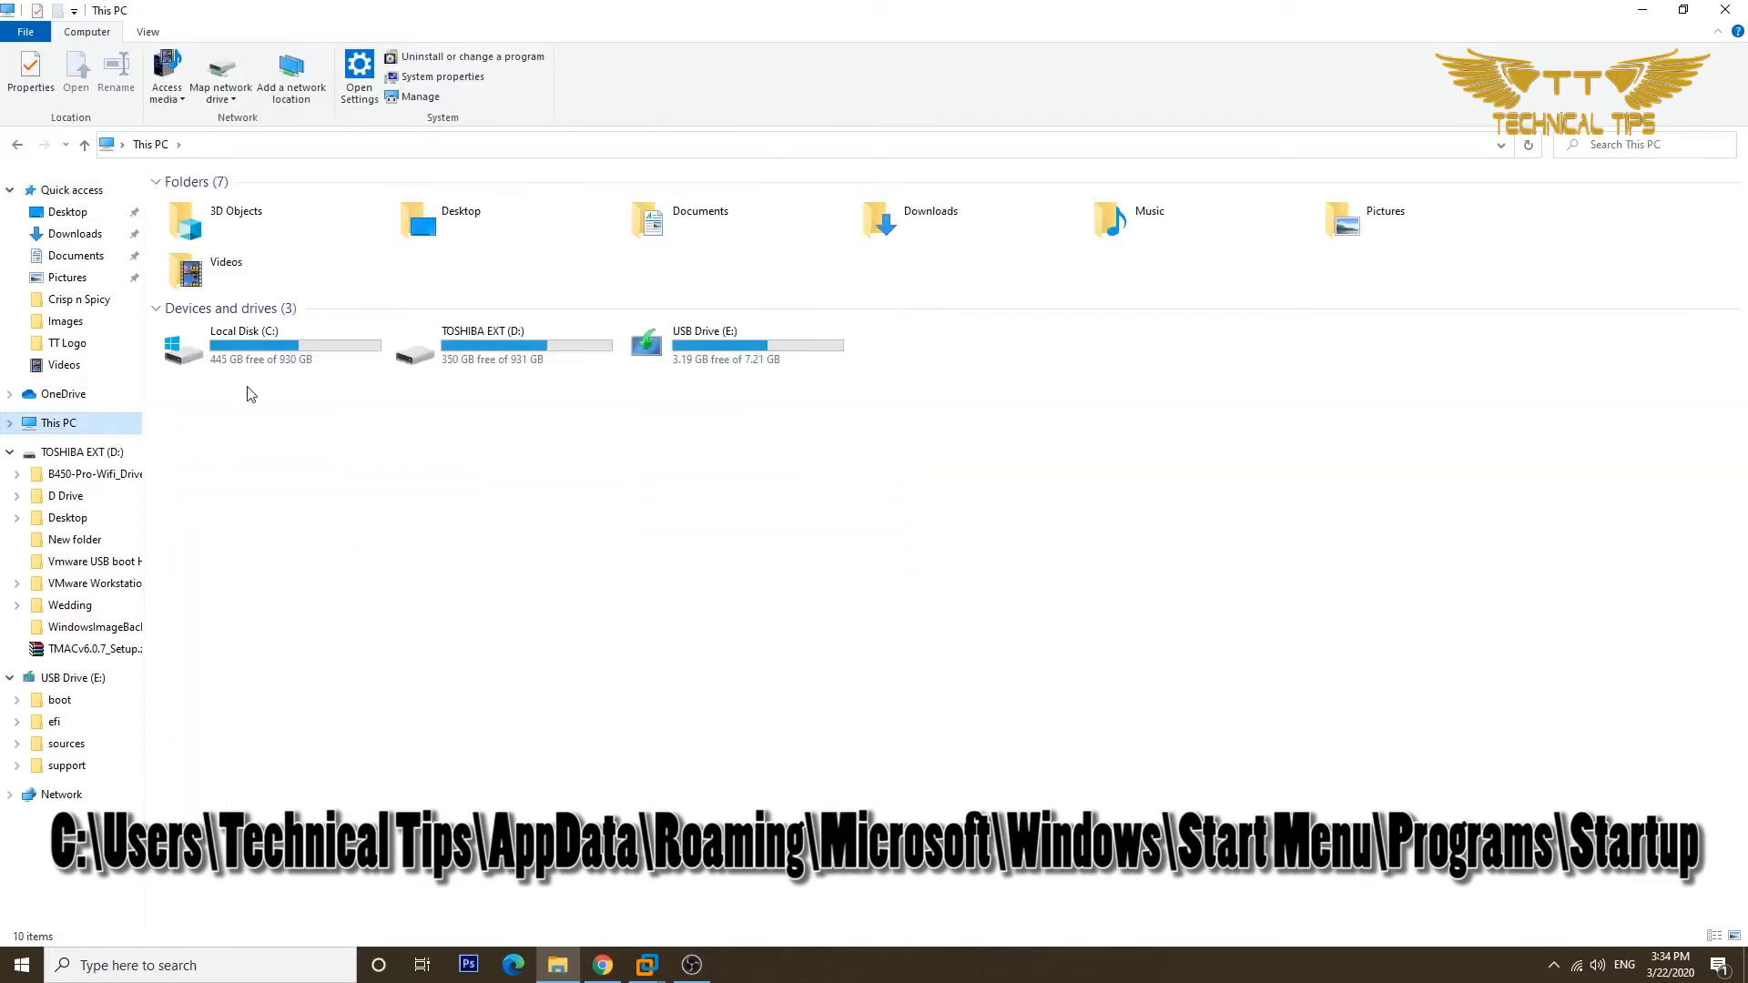
left_click(261, 354)
double_click(261, 353)
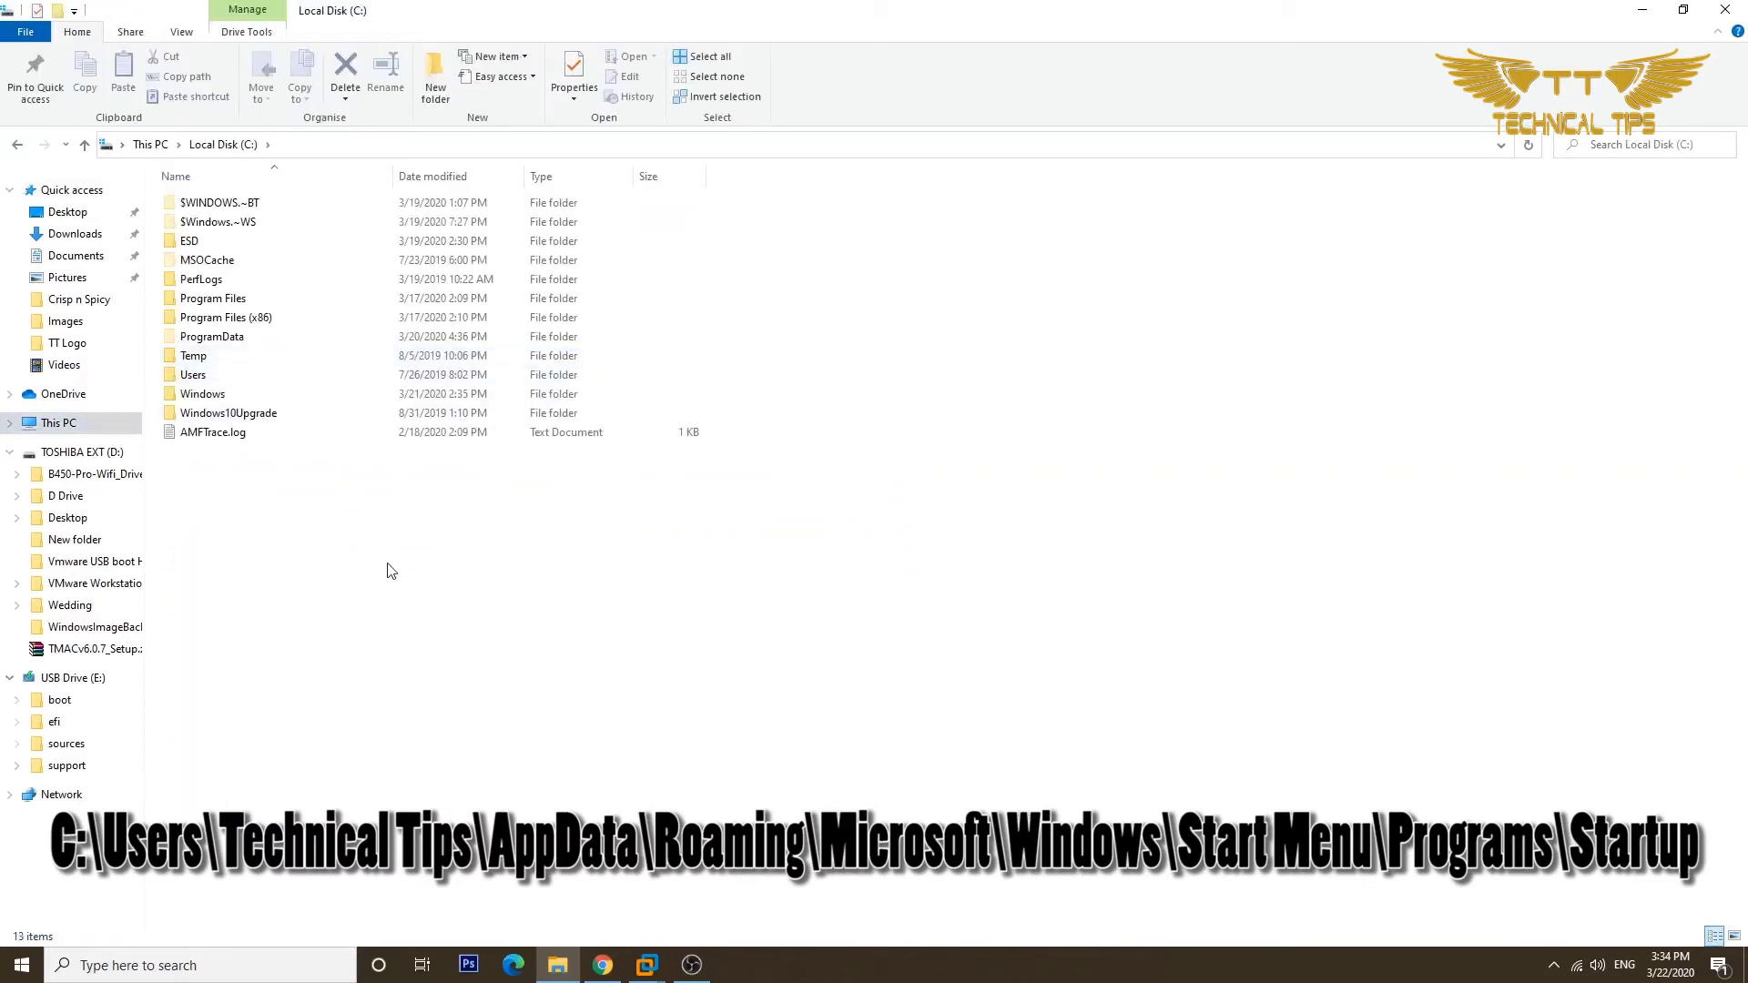
double_click(195, 377)
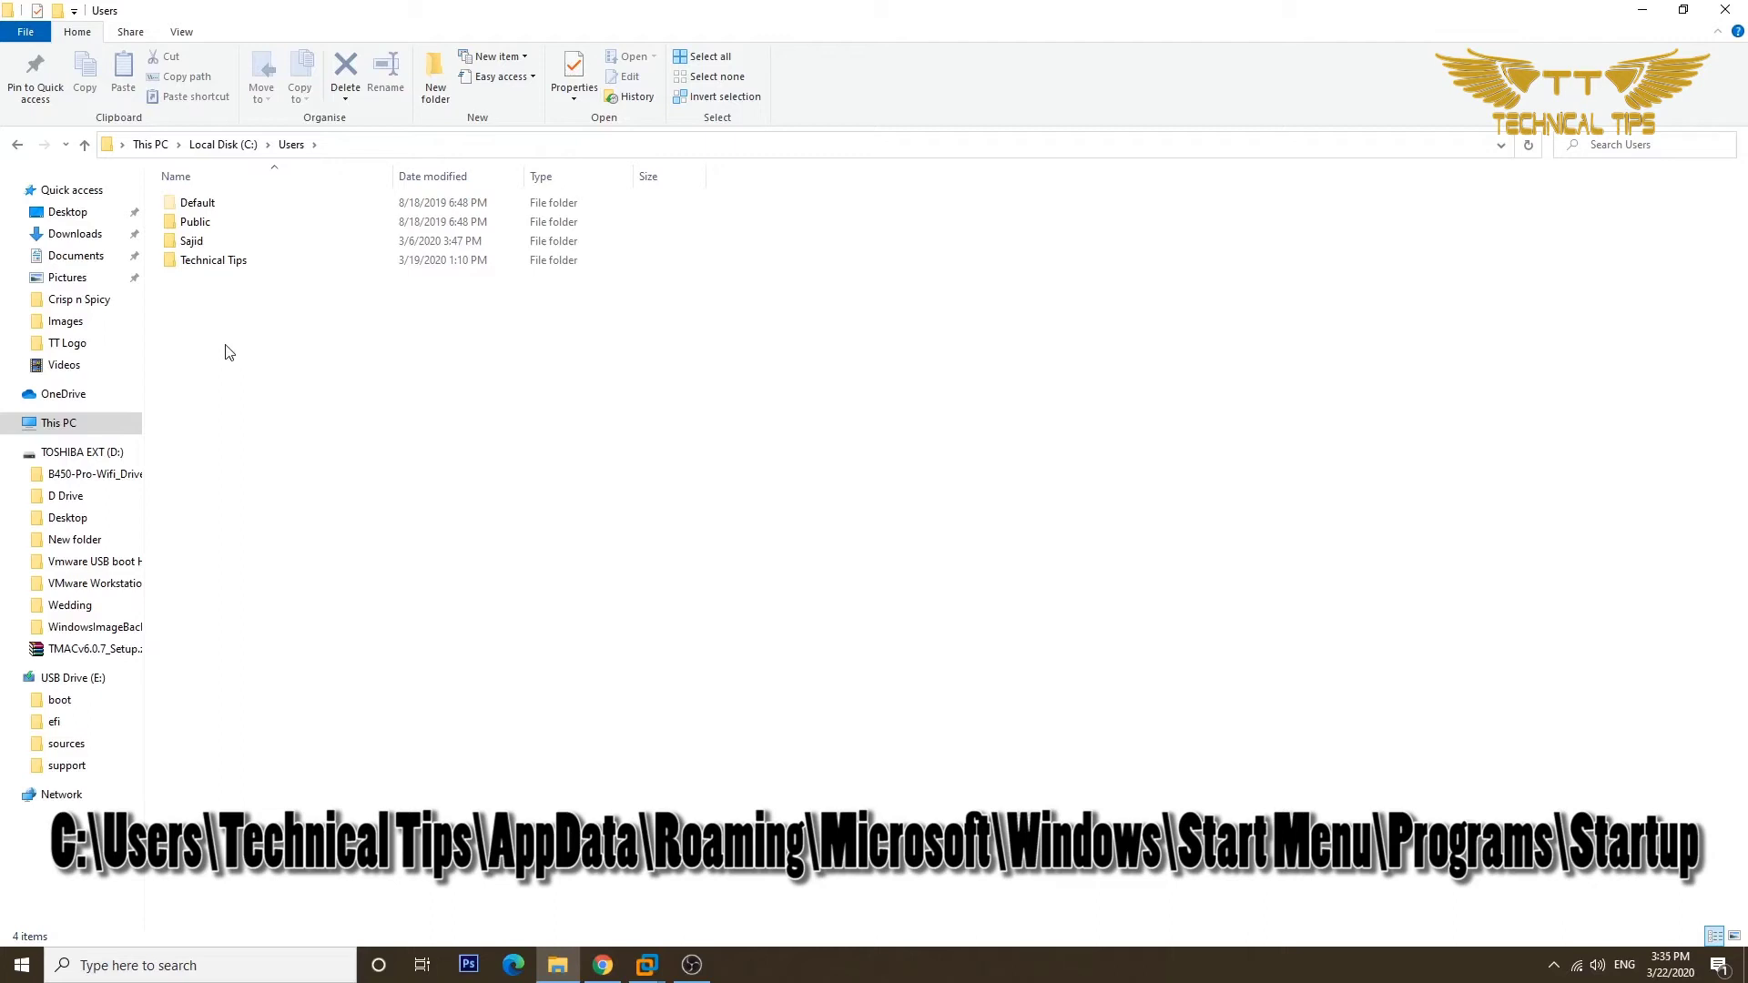
double_click(212, 264)
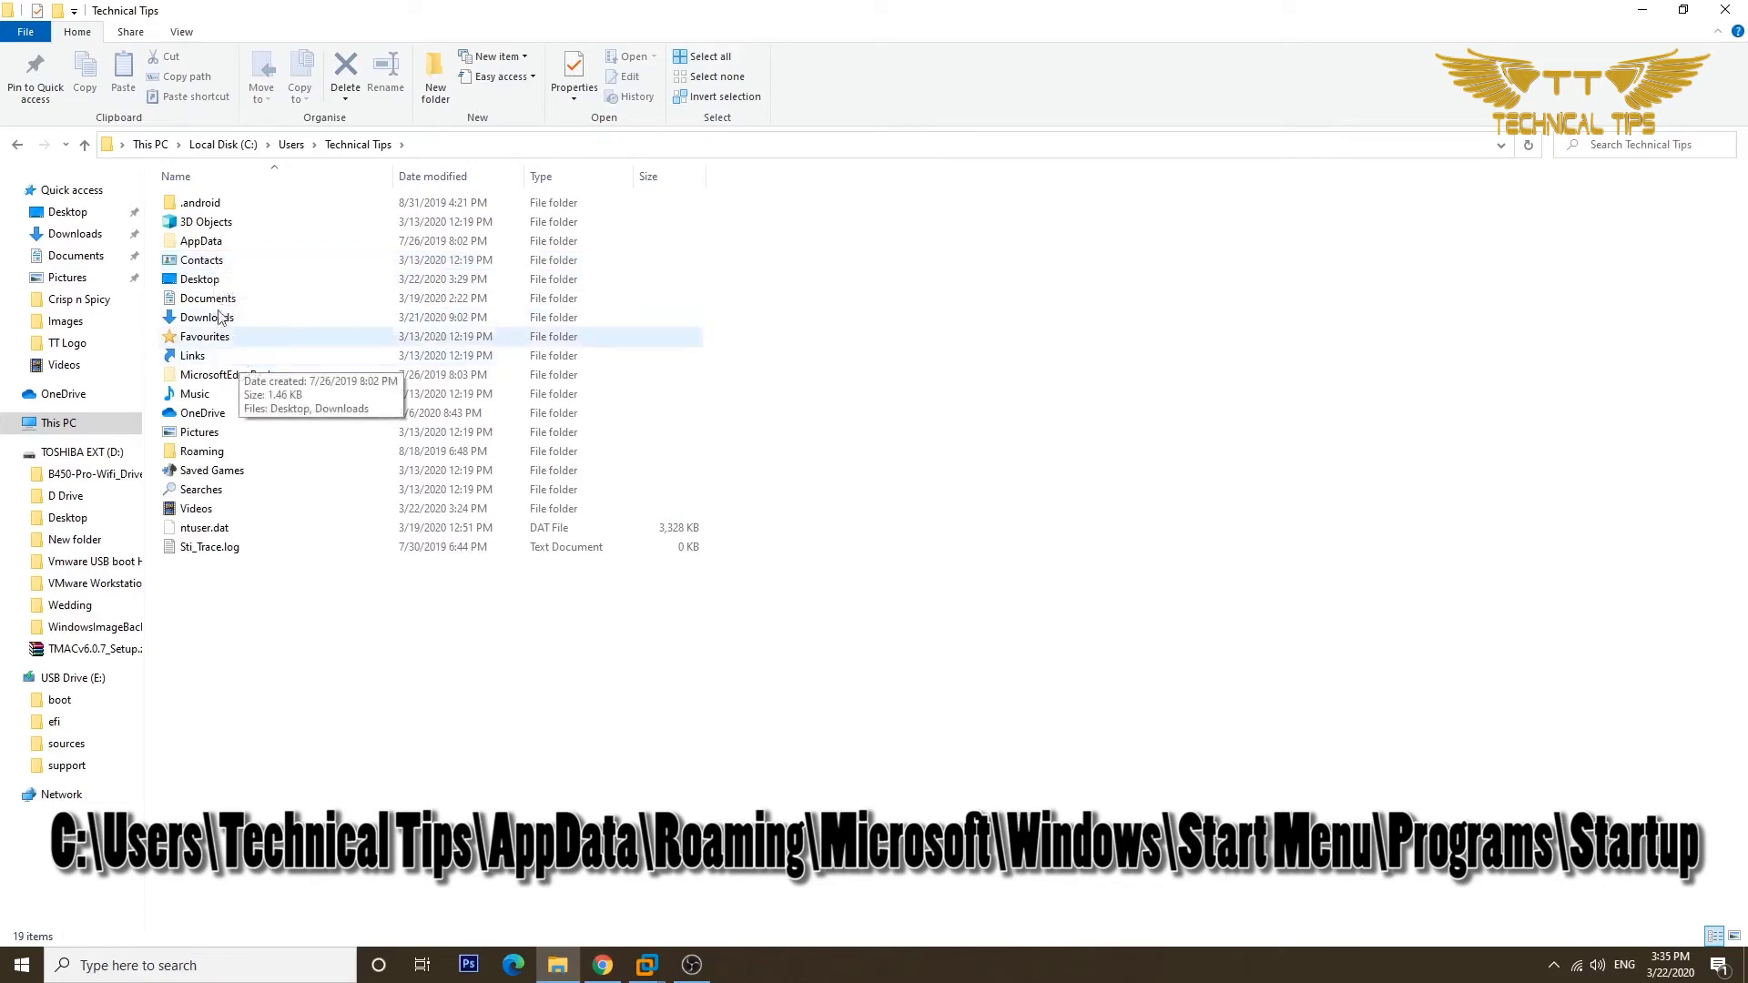
double_click(204, 248)
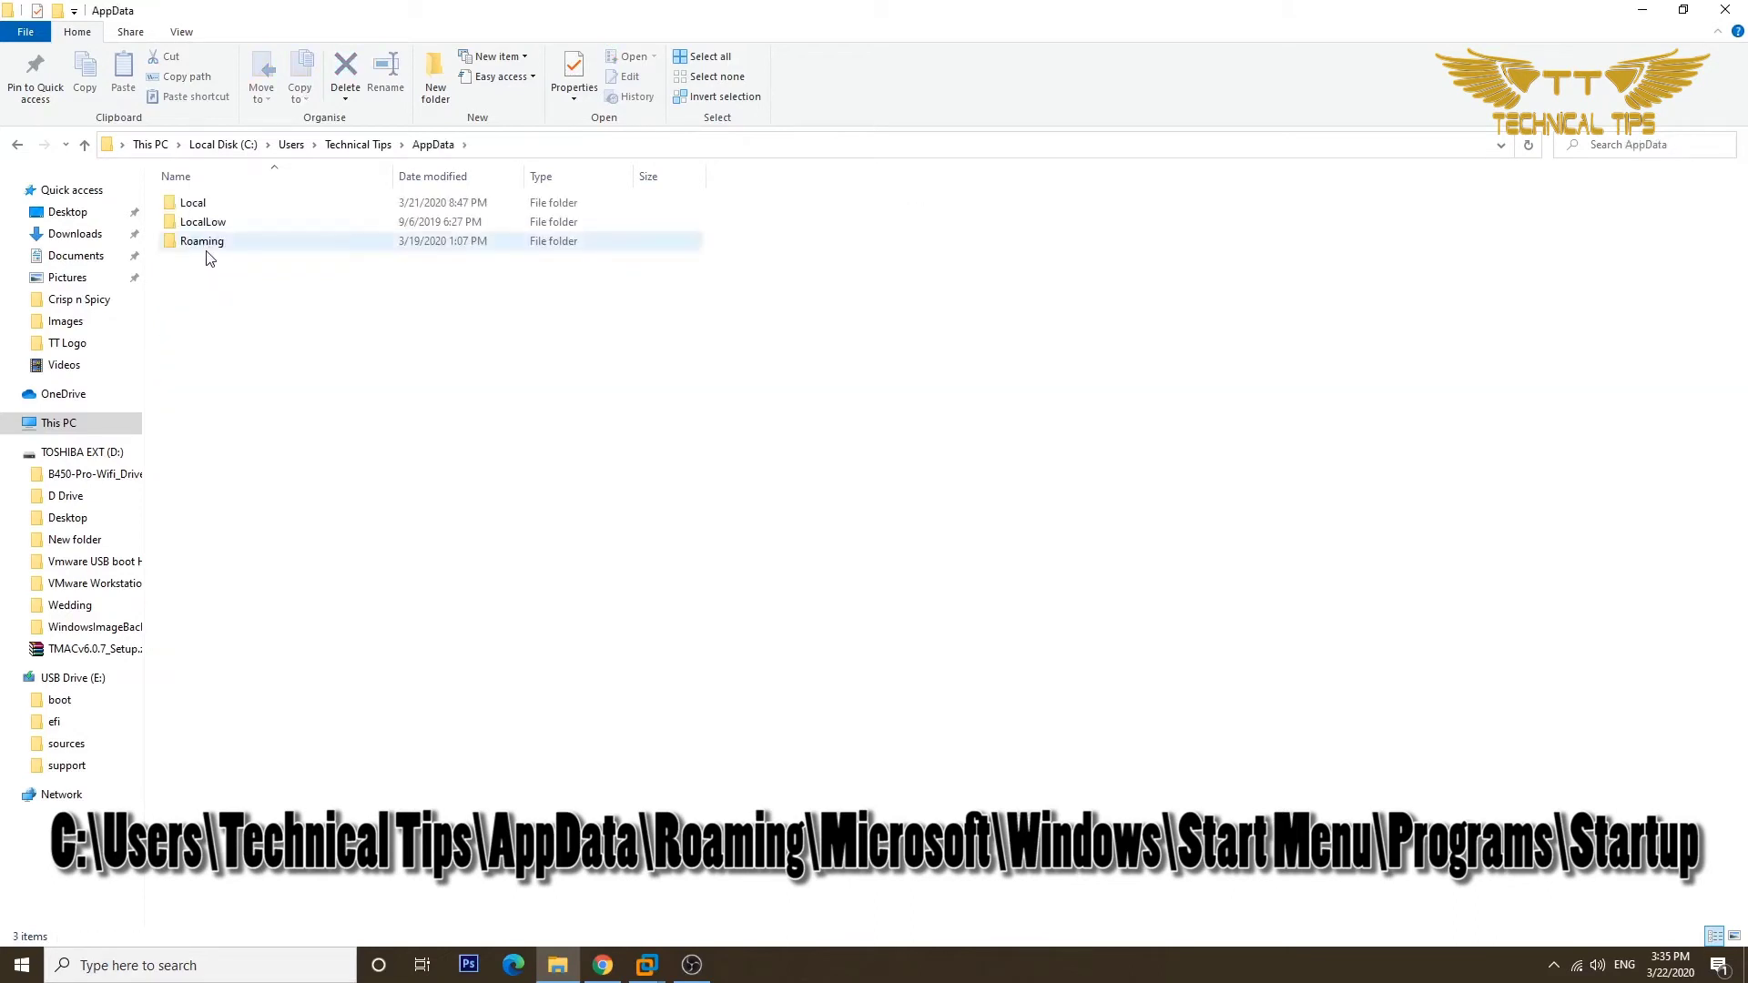
double_click(205, 244)
Continue through Microsoft\Windows\Start Menu\Programs into the Start-up folder.
double_click(215, 319)
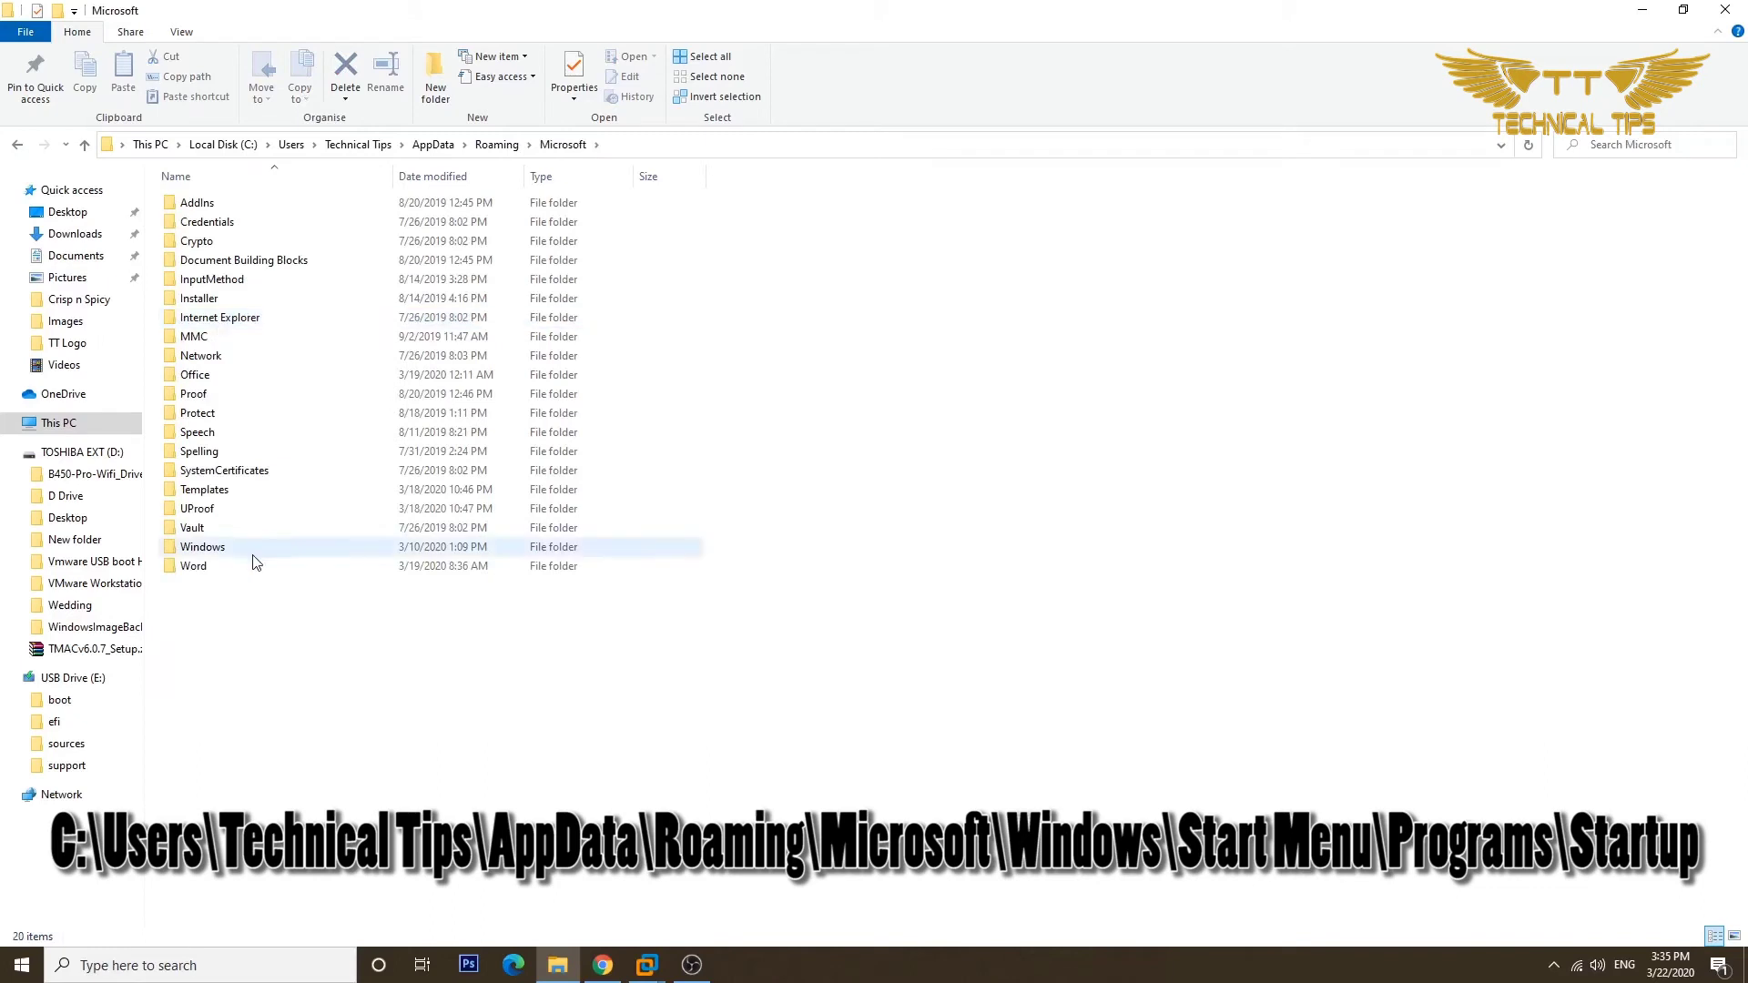
left_click(254, 557)
double_click(254, 557)
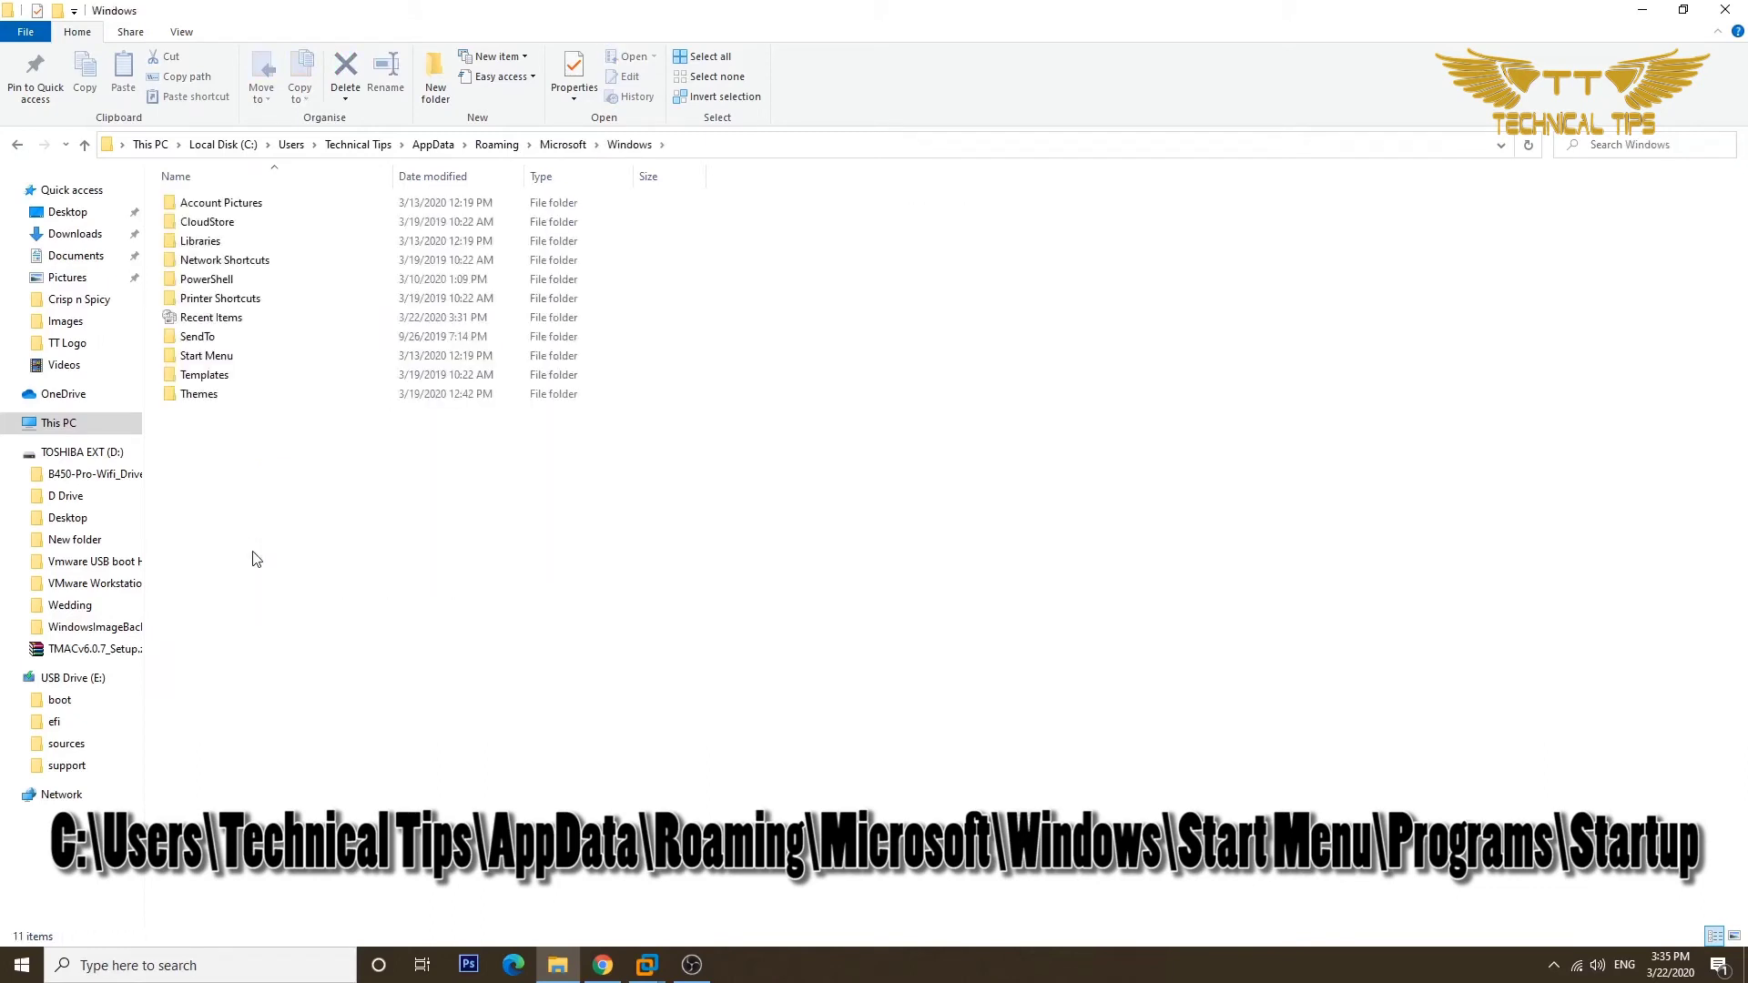
double_click(241, 361)
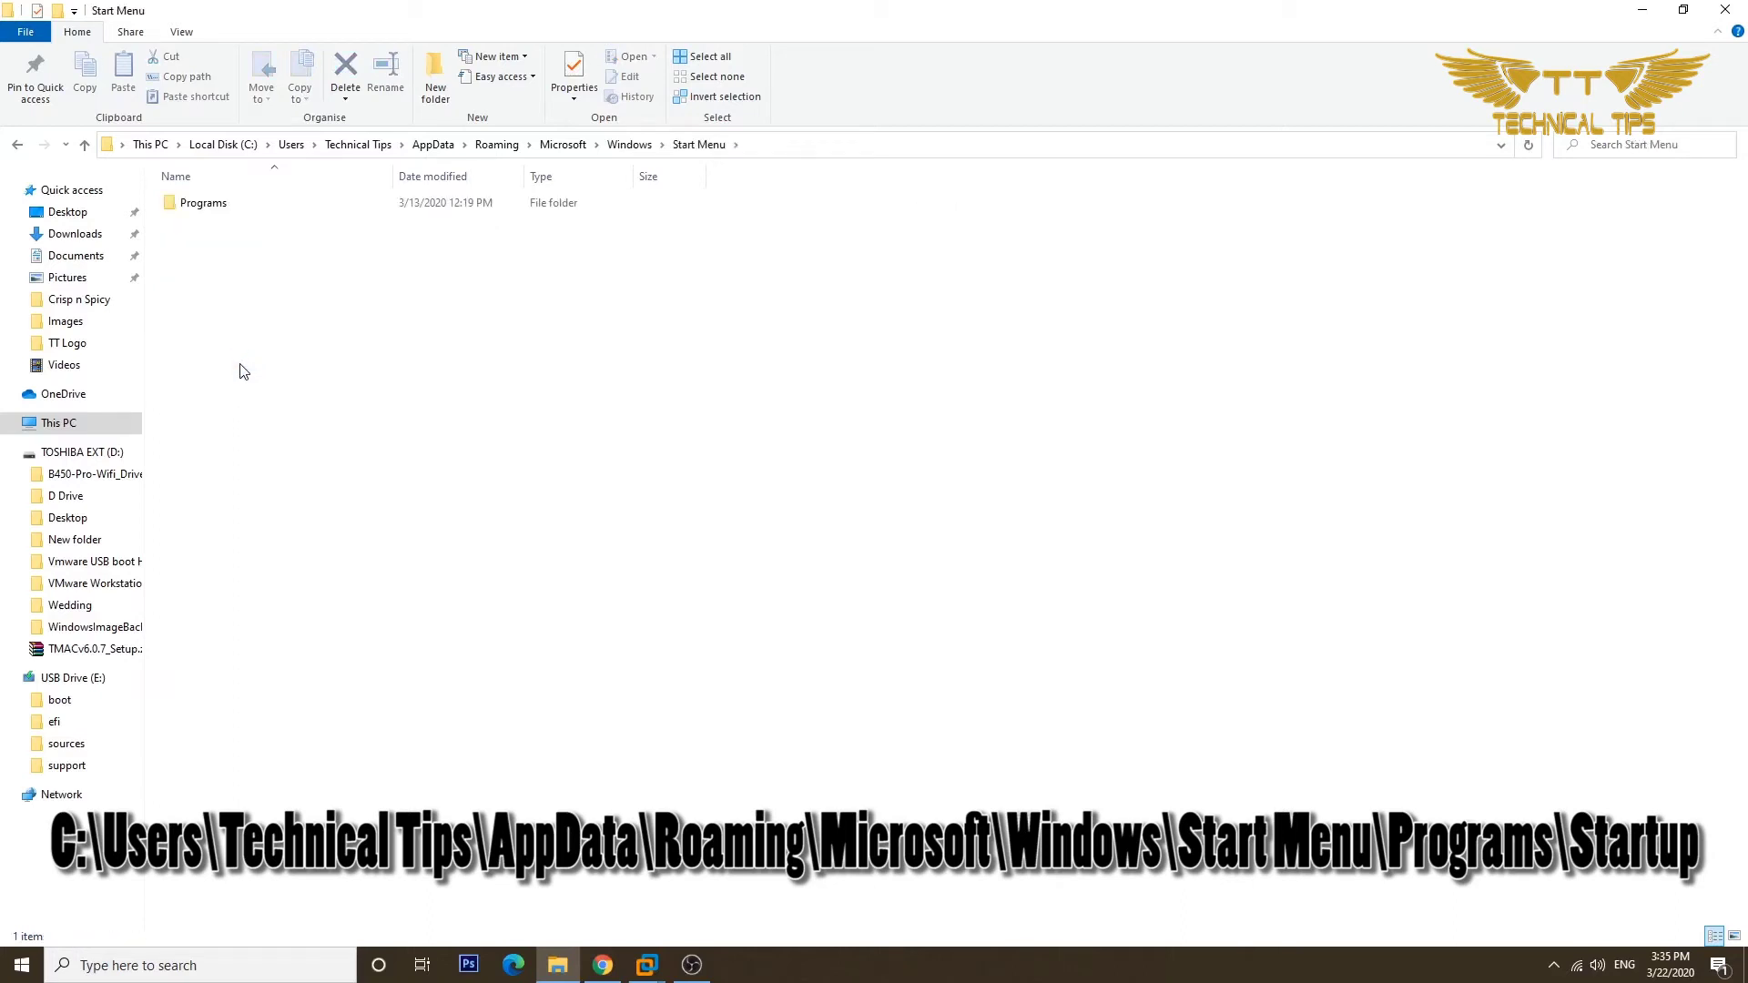
left_click(189, 207)
double_click(190, 205)
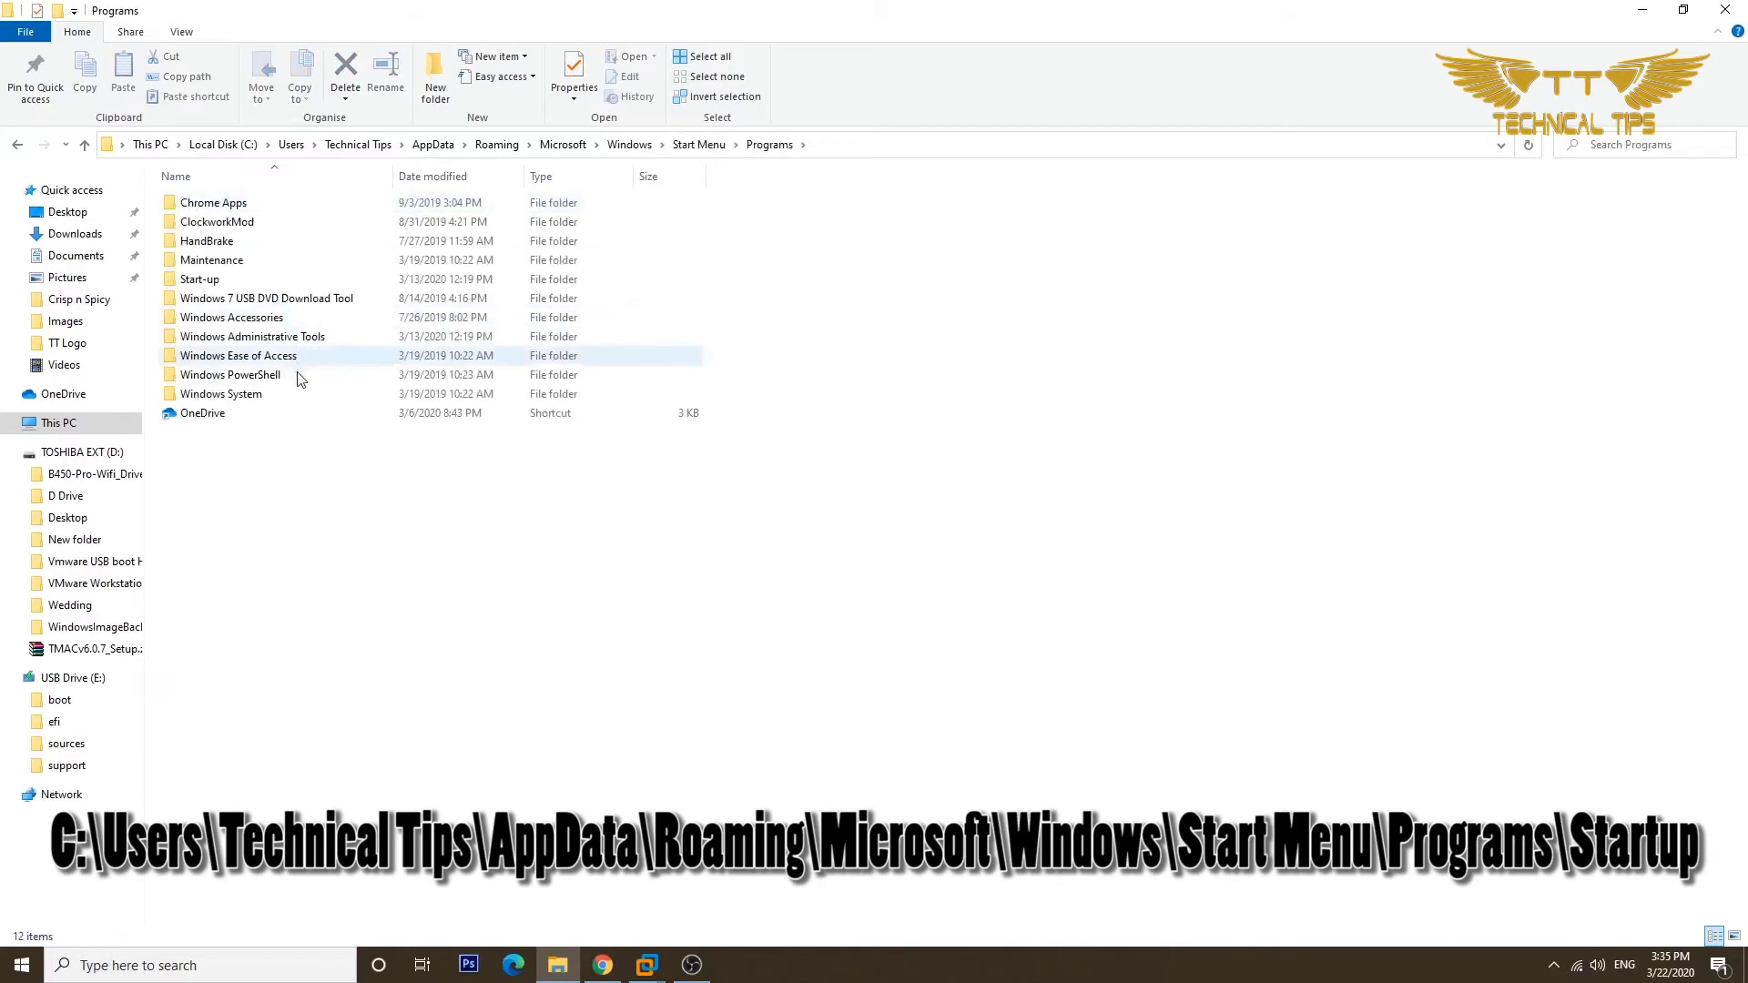
double_click(226, 281)
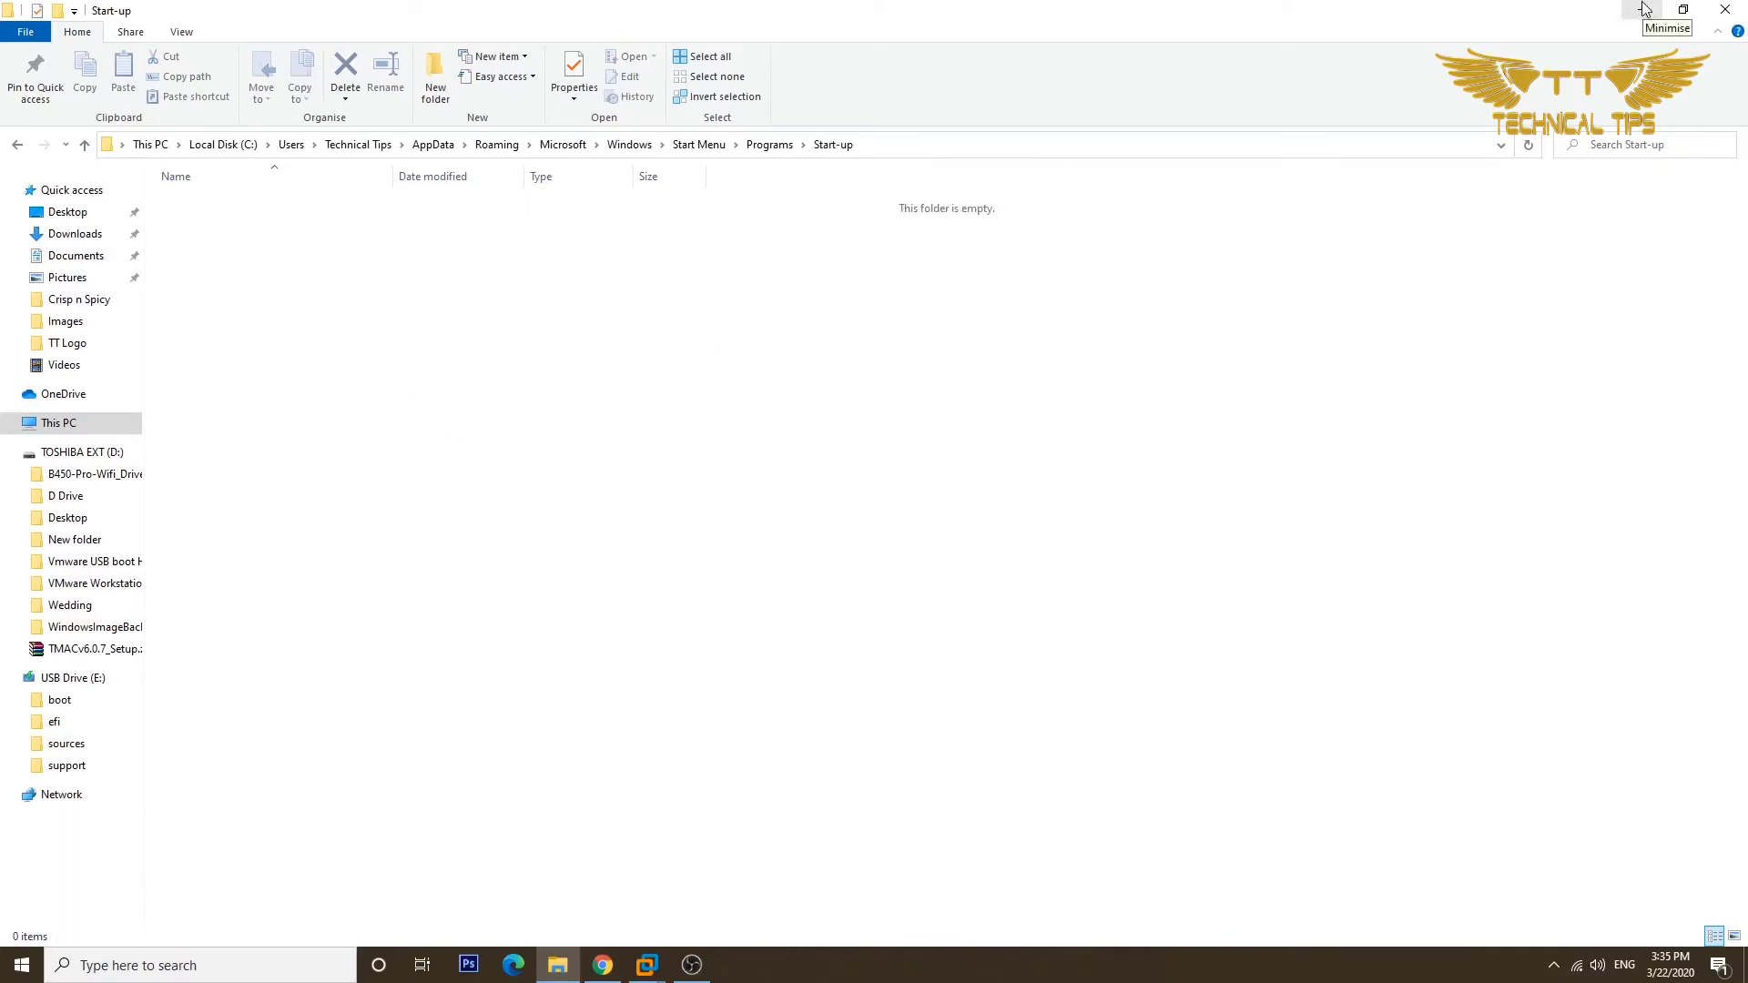
Copy David.vbs from the desktop into the Start-up folder, then close Explorer.
left_click(1644, 9)
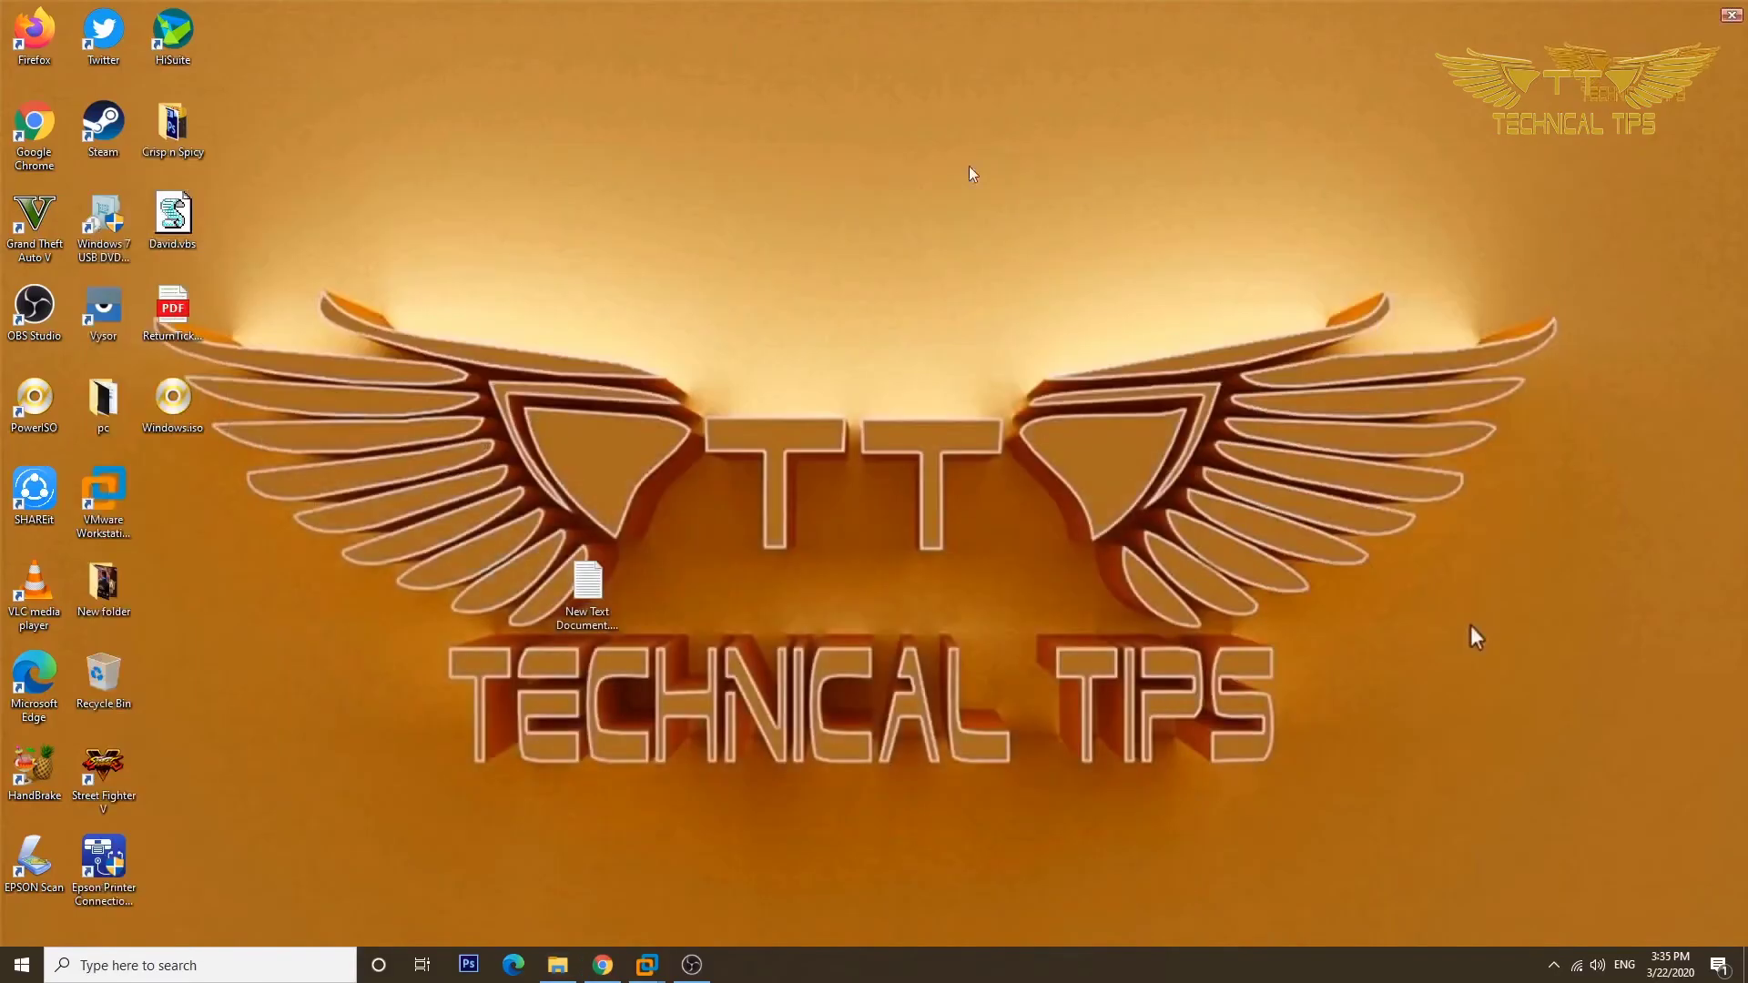
right_click(191, 236)
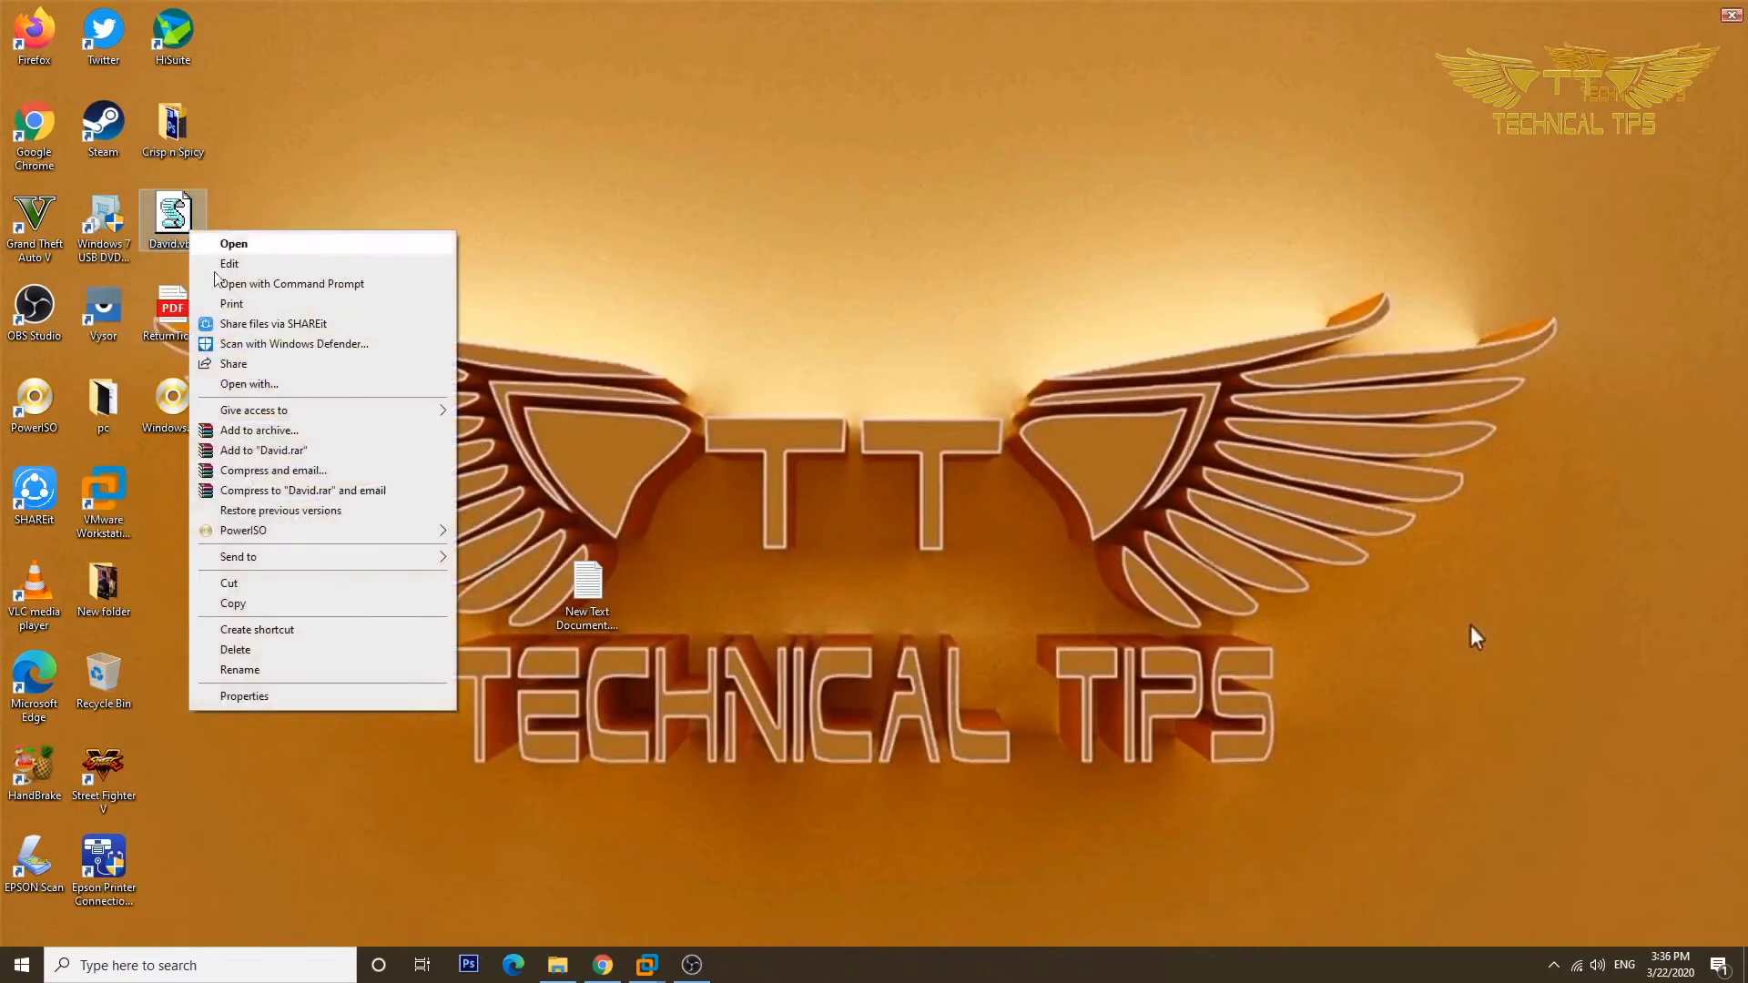
left_click(270, 607)
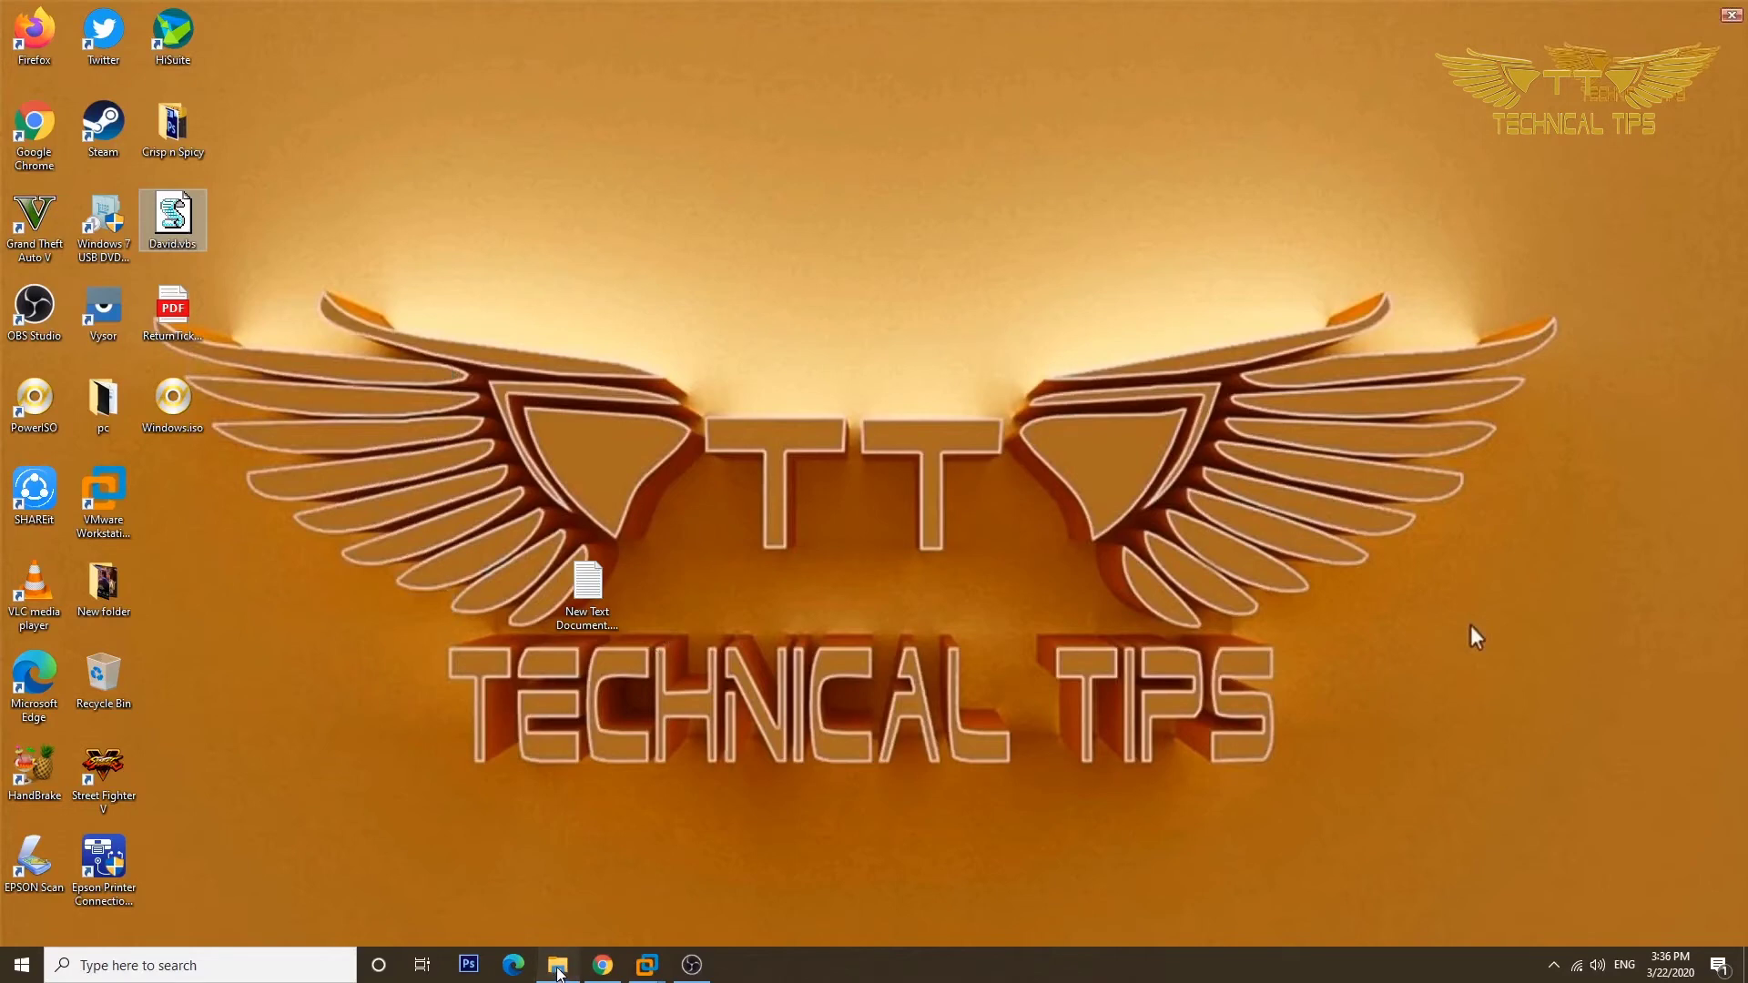
left_click(557, 967)
right_click(505, 430)
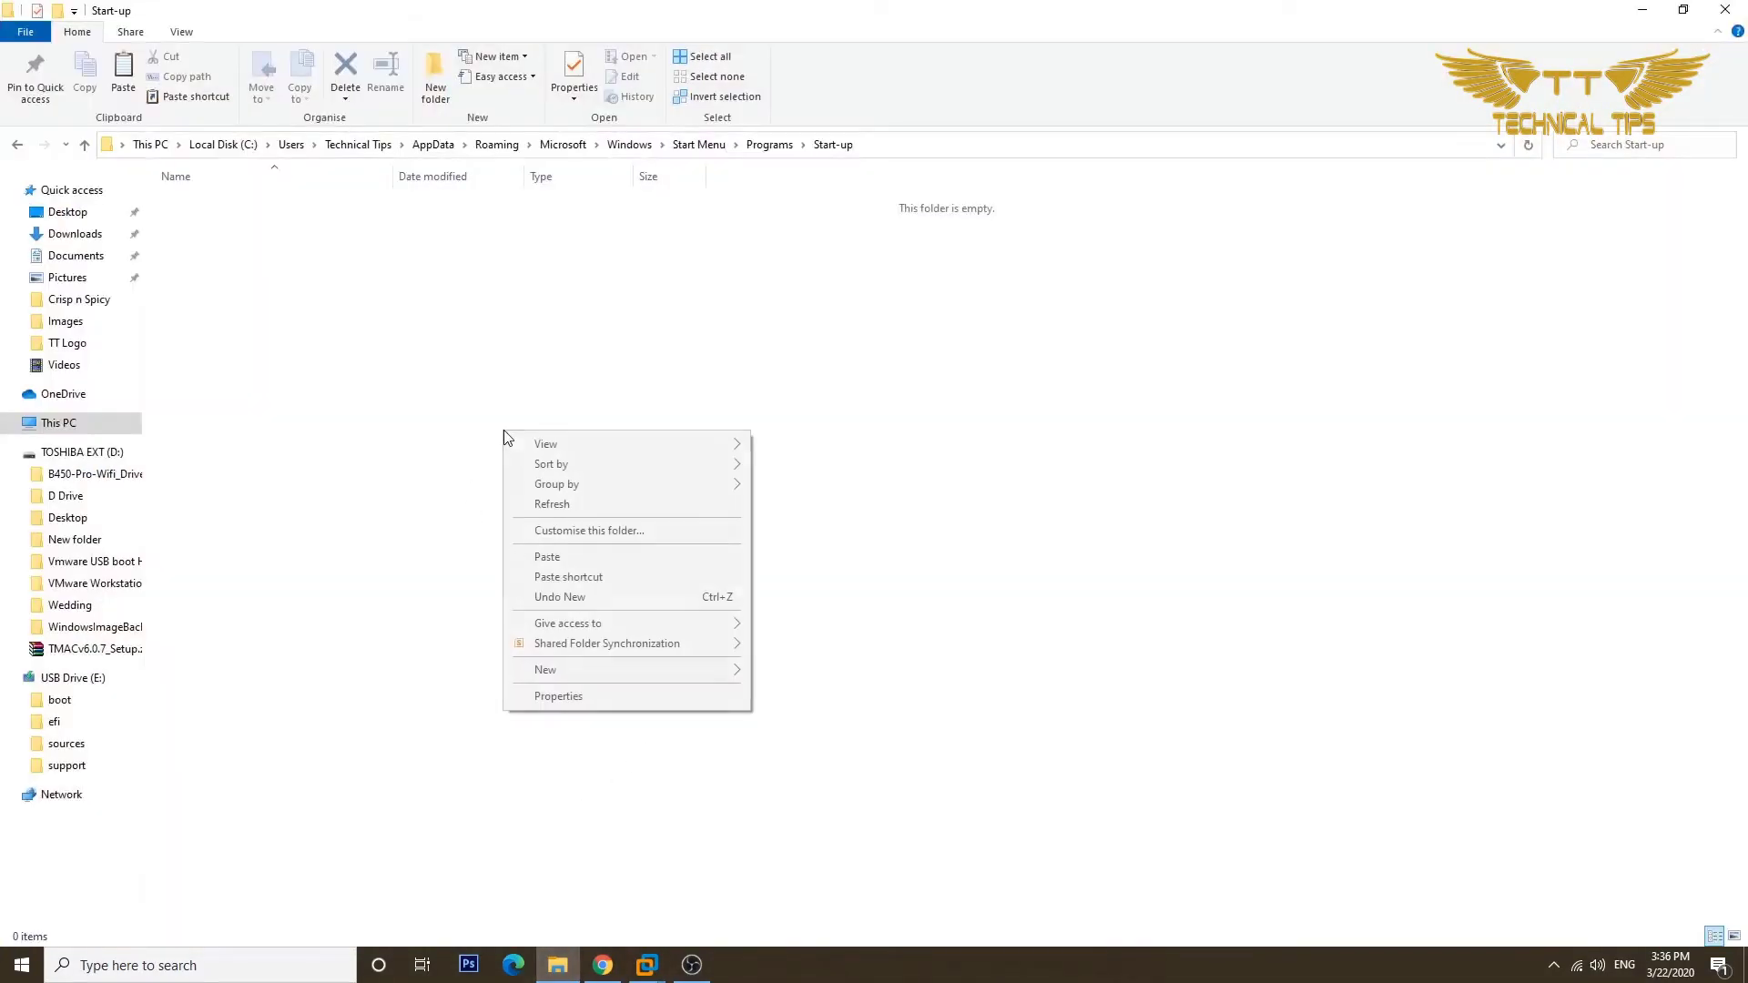
left_click(600, 559)
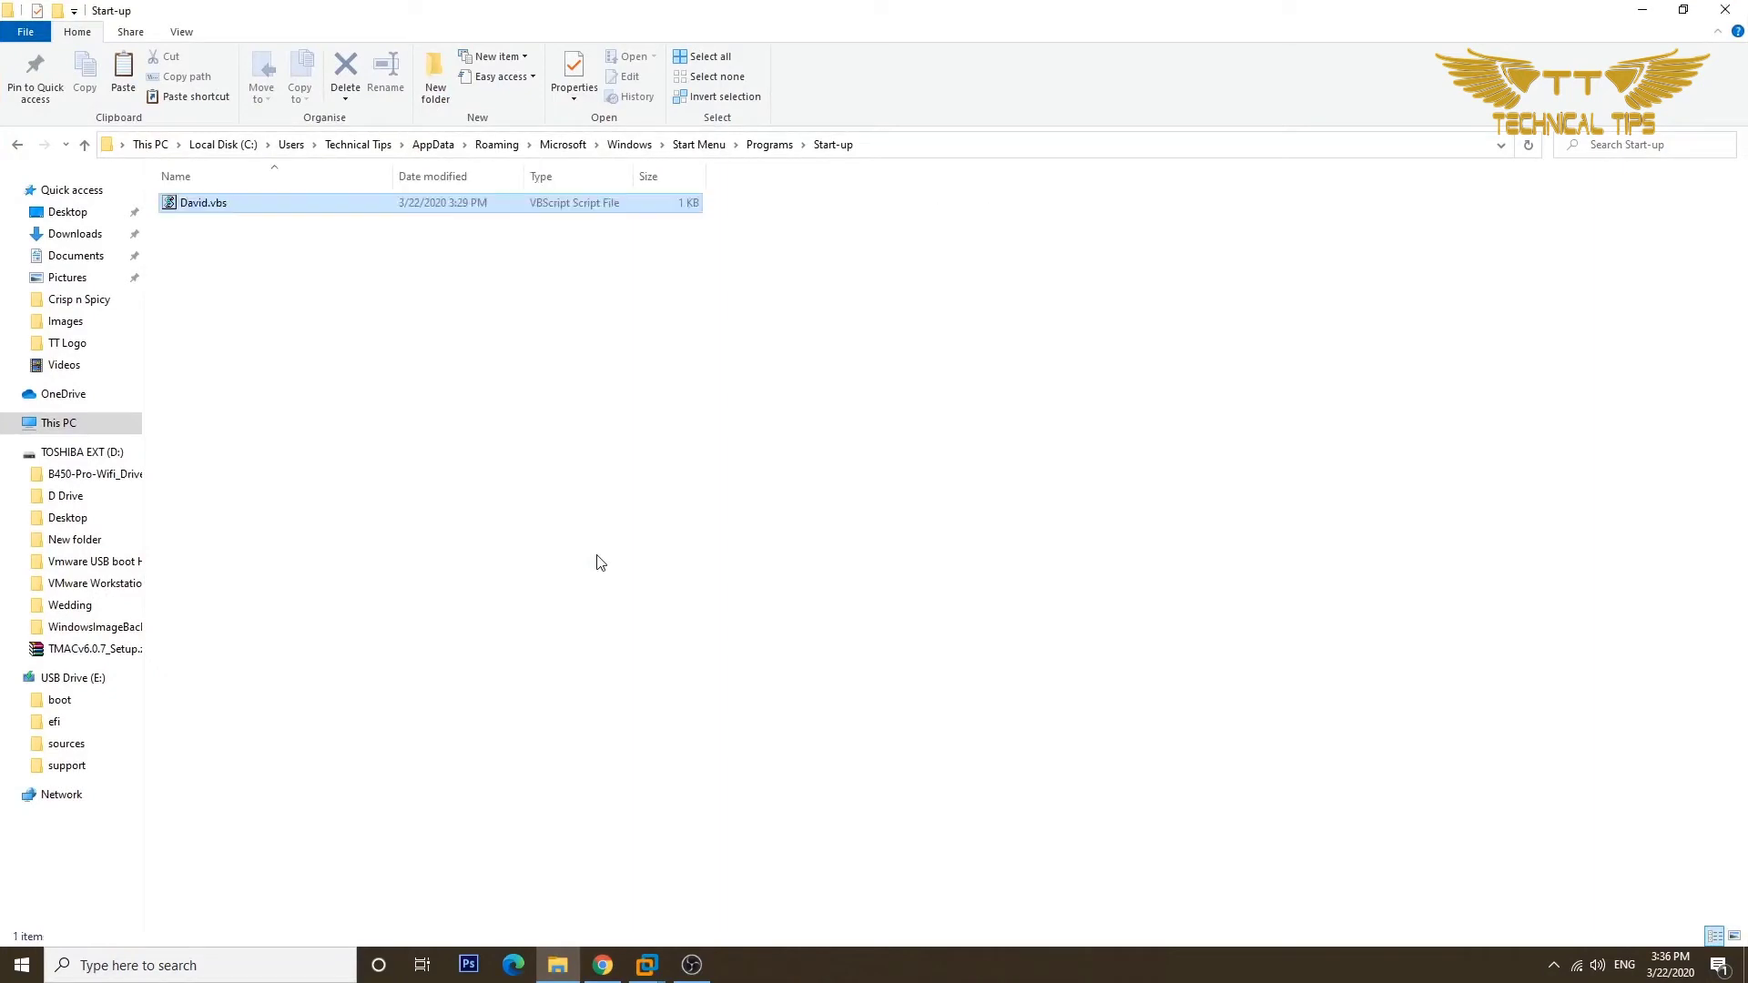
left_click(1727, 10)
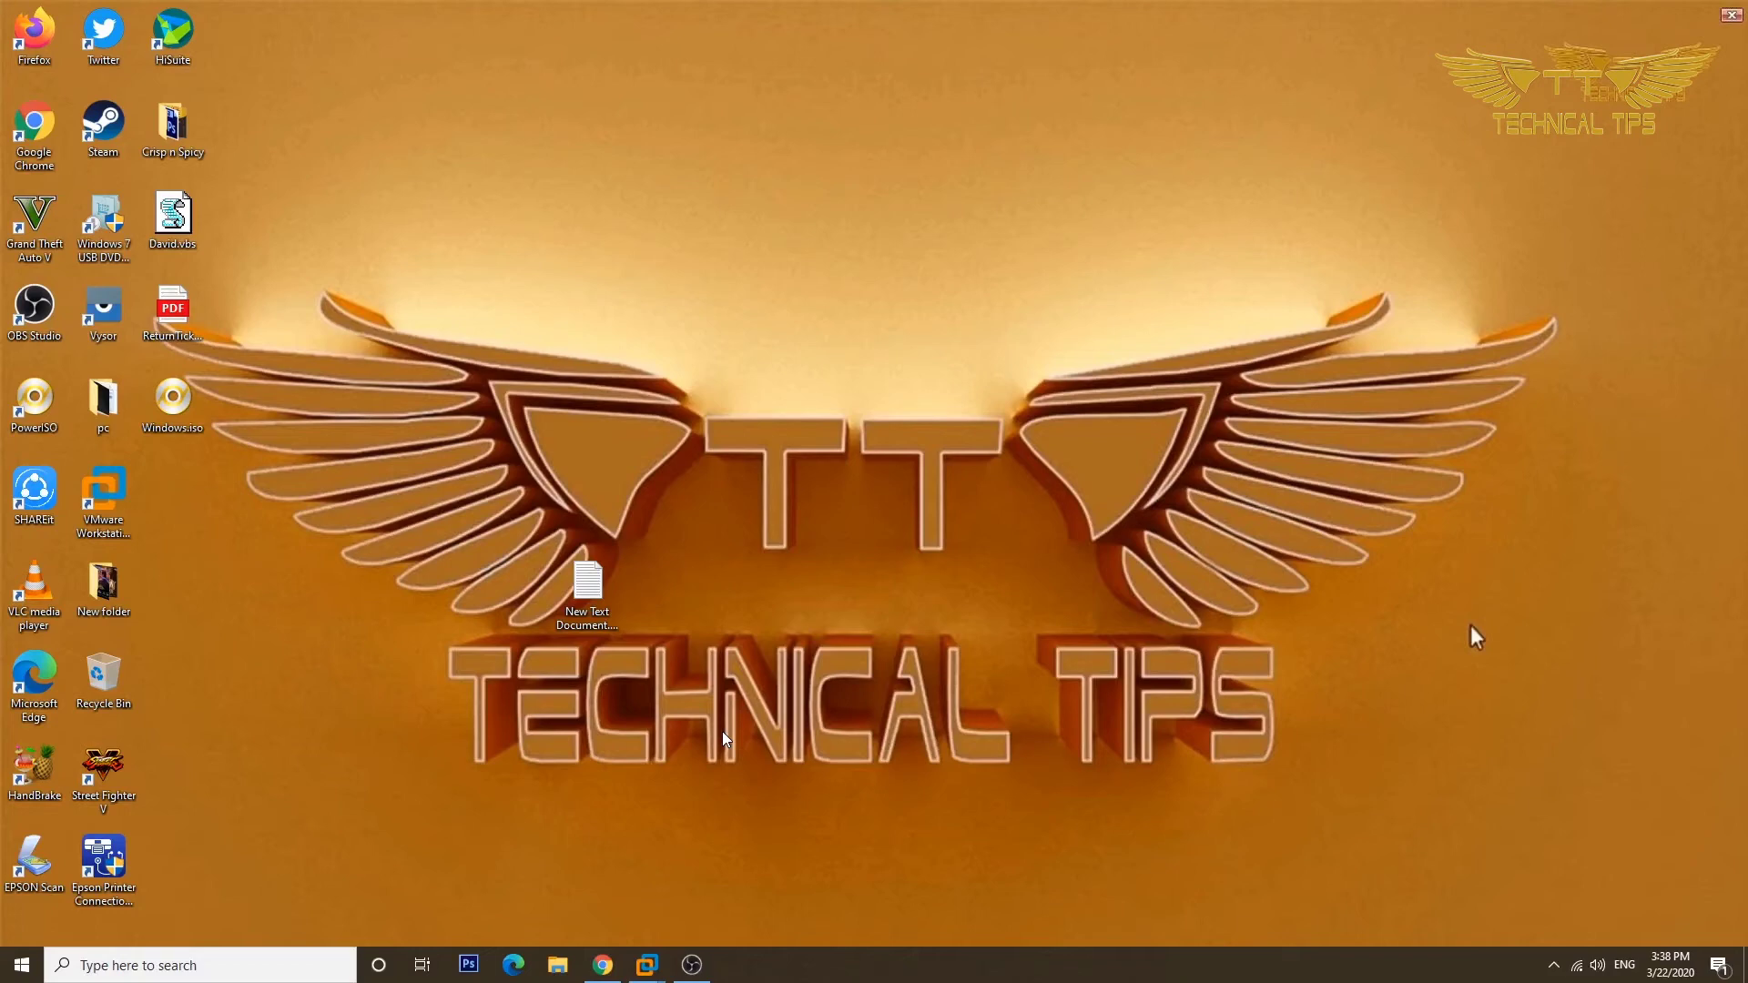
Open the Start-up folder with shell:startup from the Run dialog and restore down its window.
key("super+r")
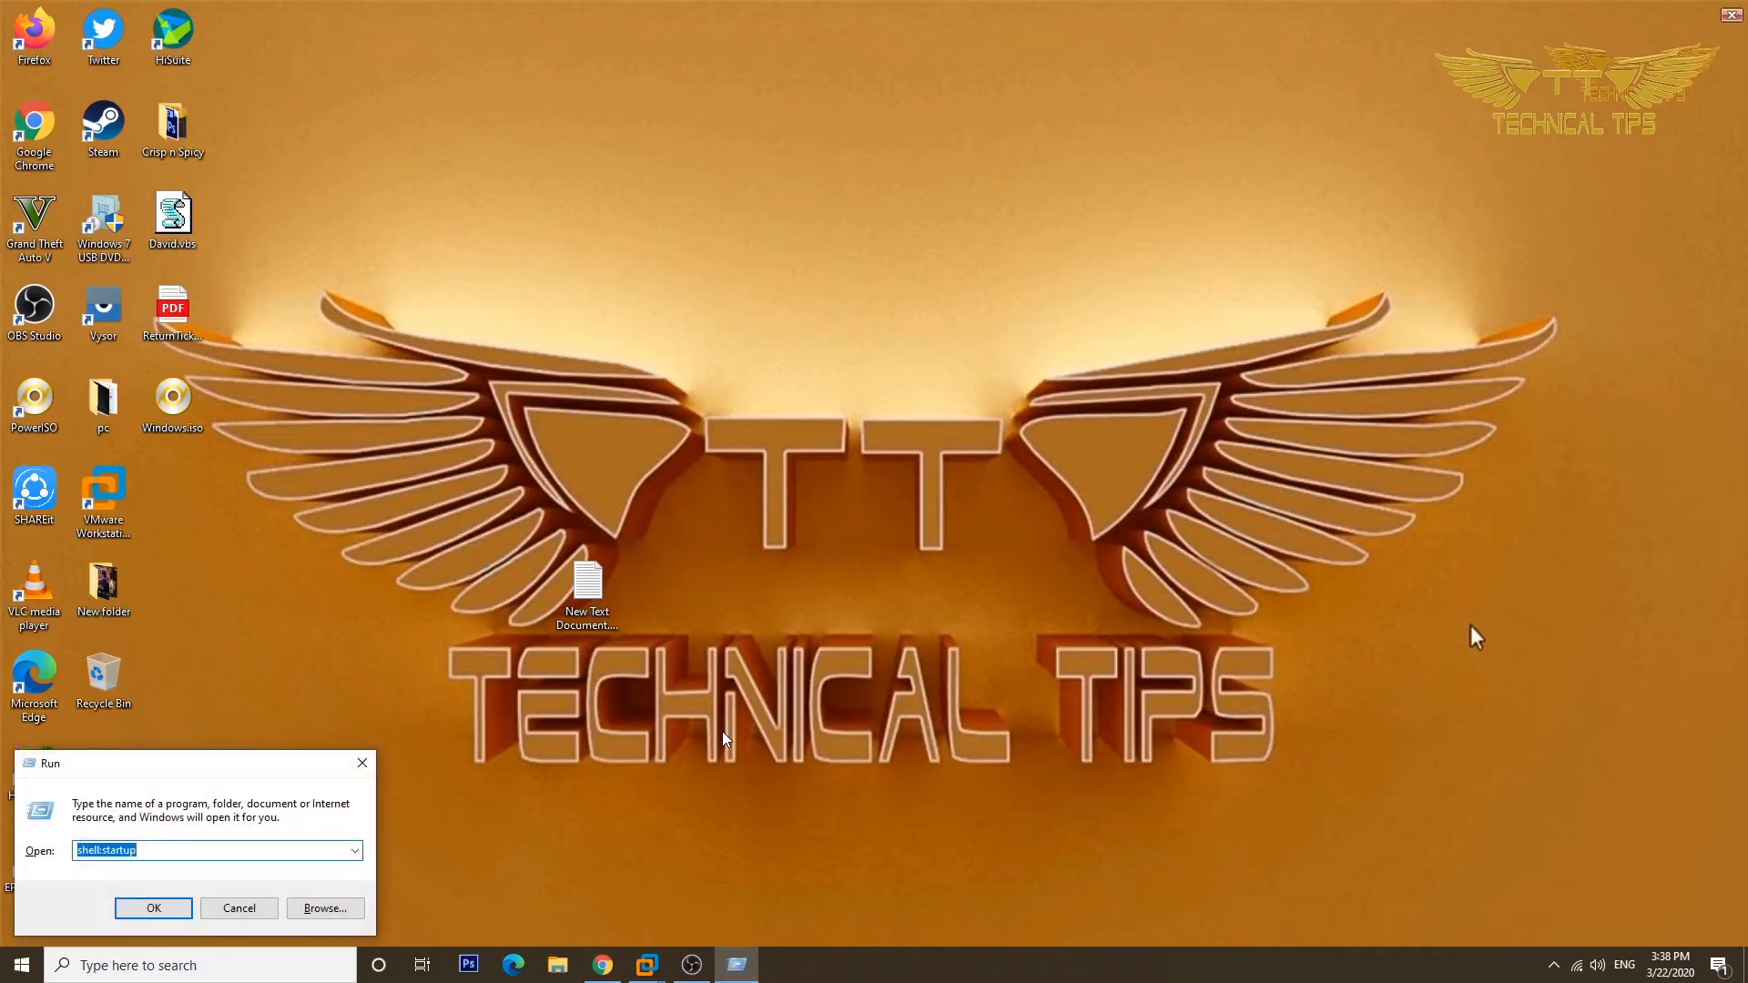
key("End")
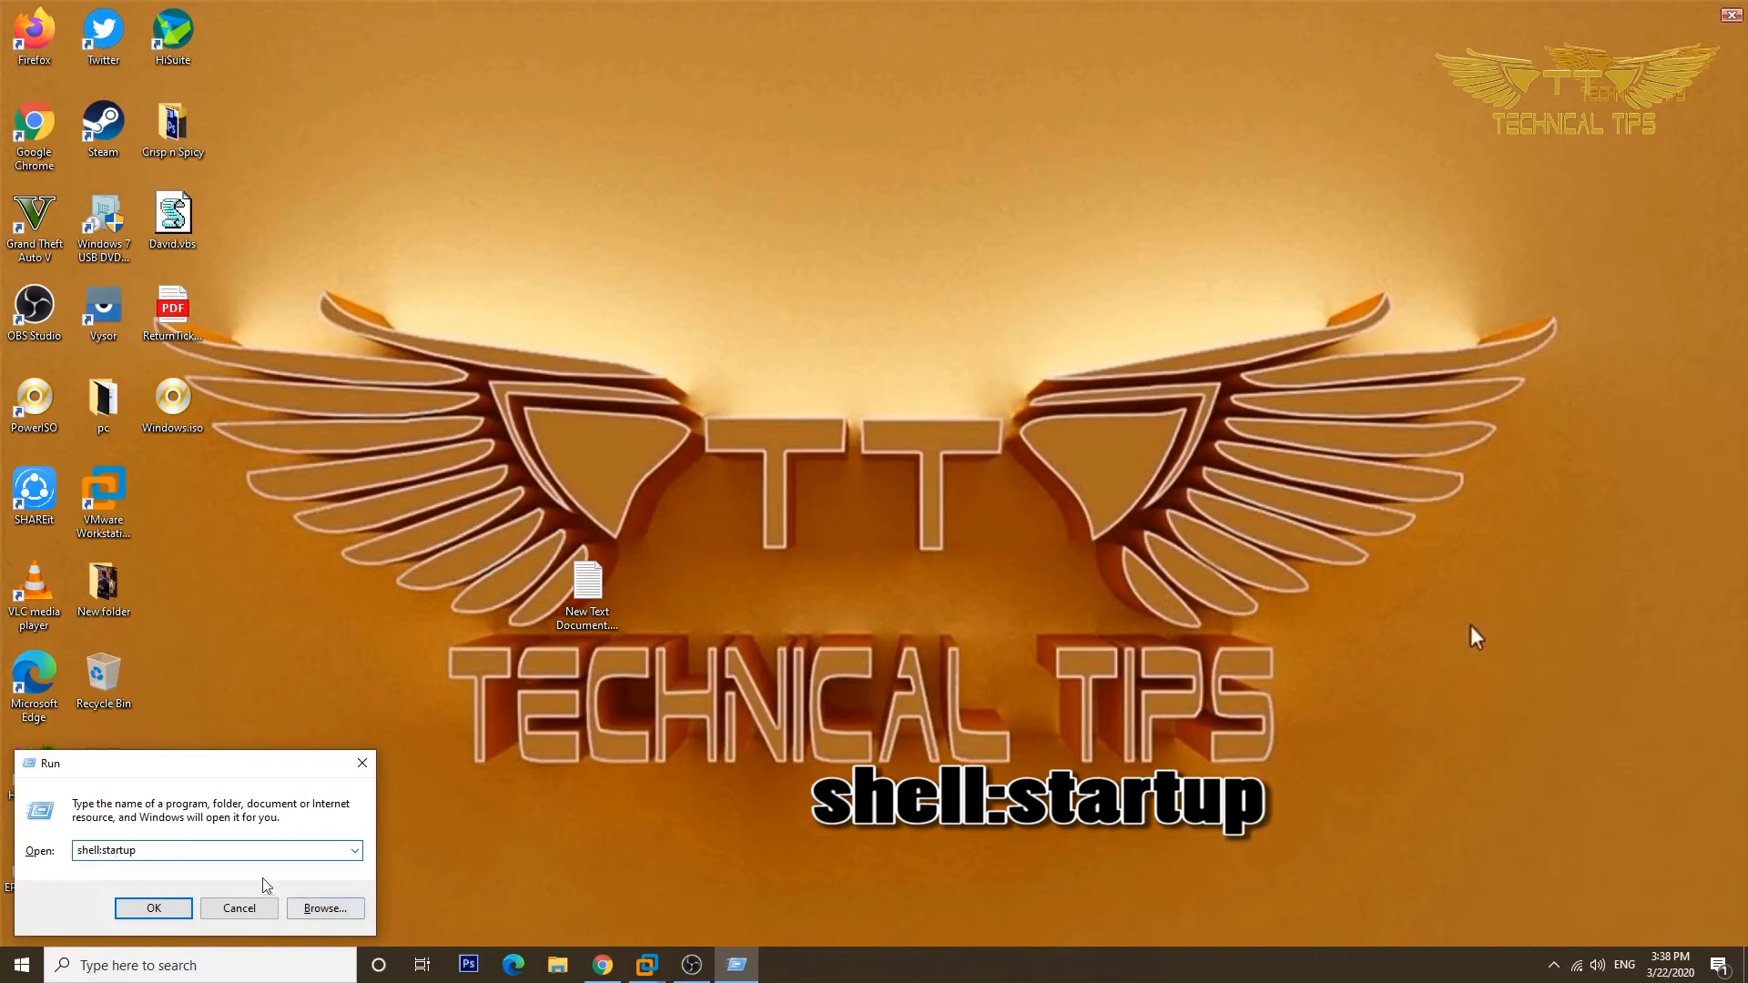
left_click(178, 907)
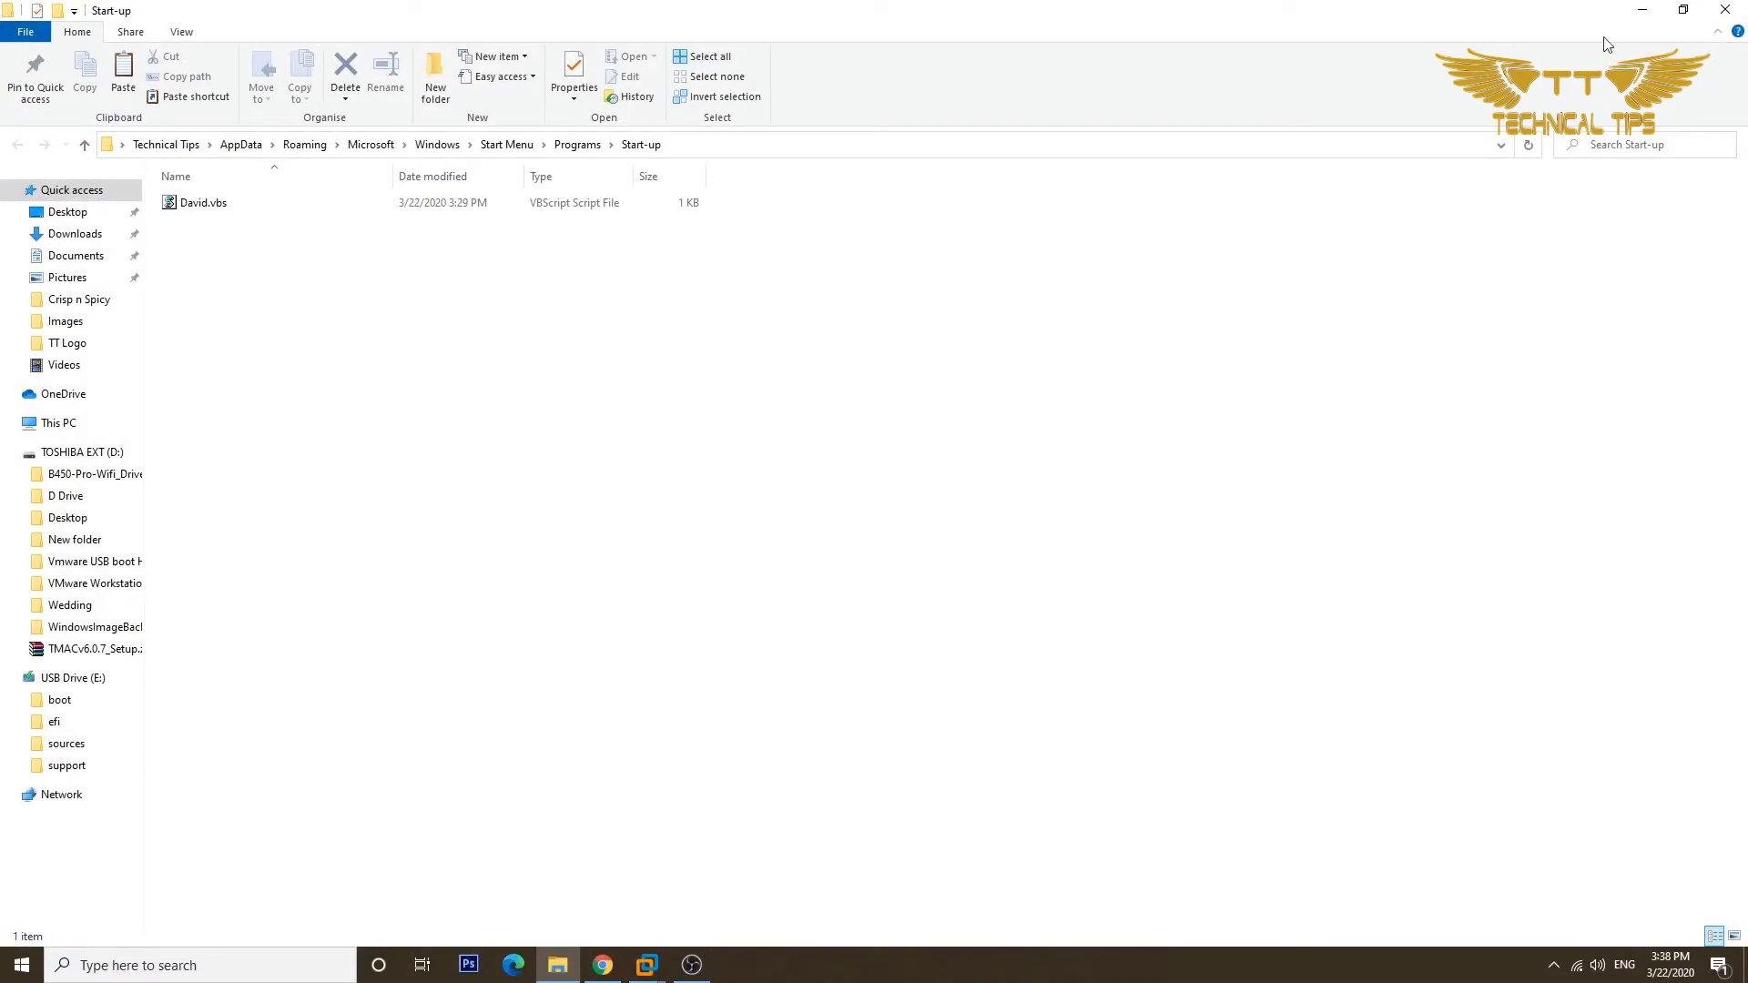
left_click(1679, 11)
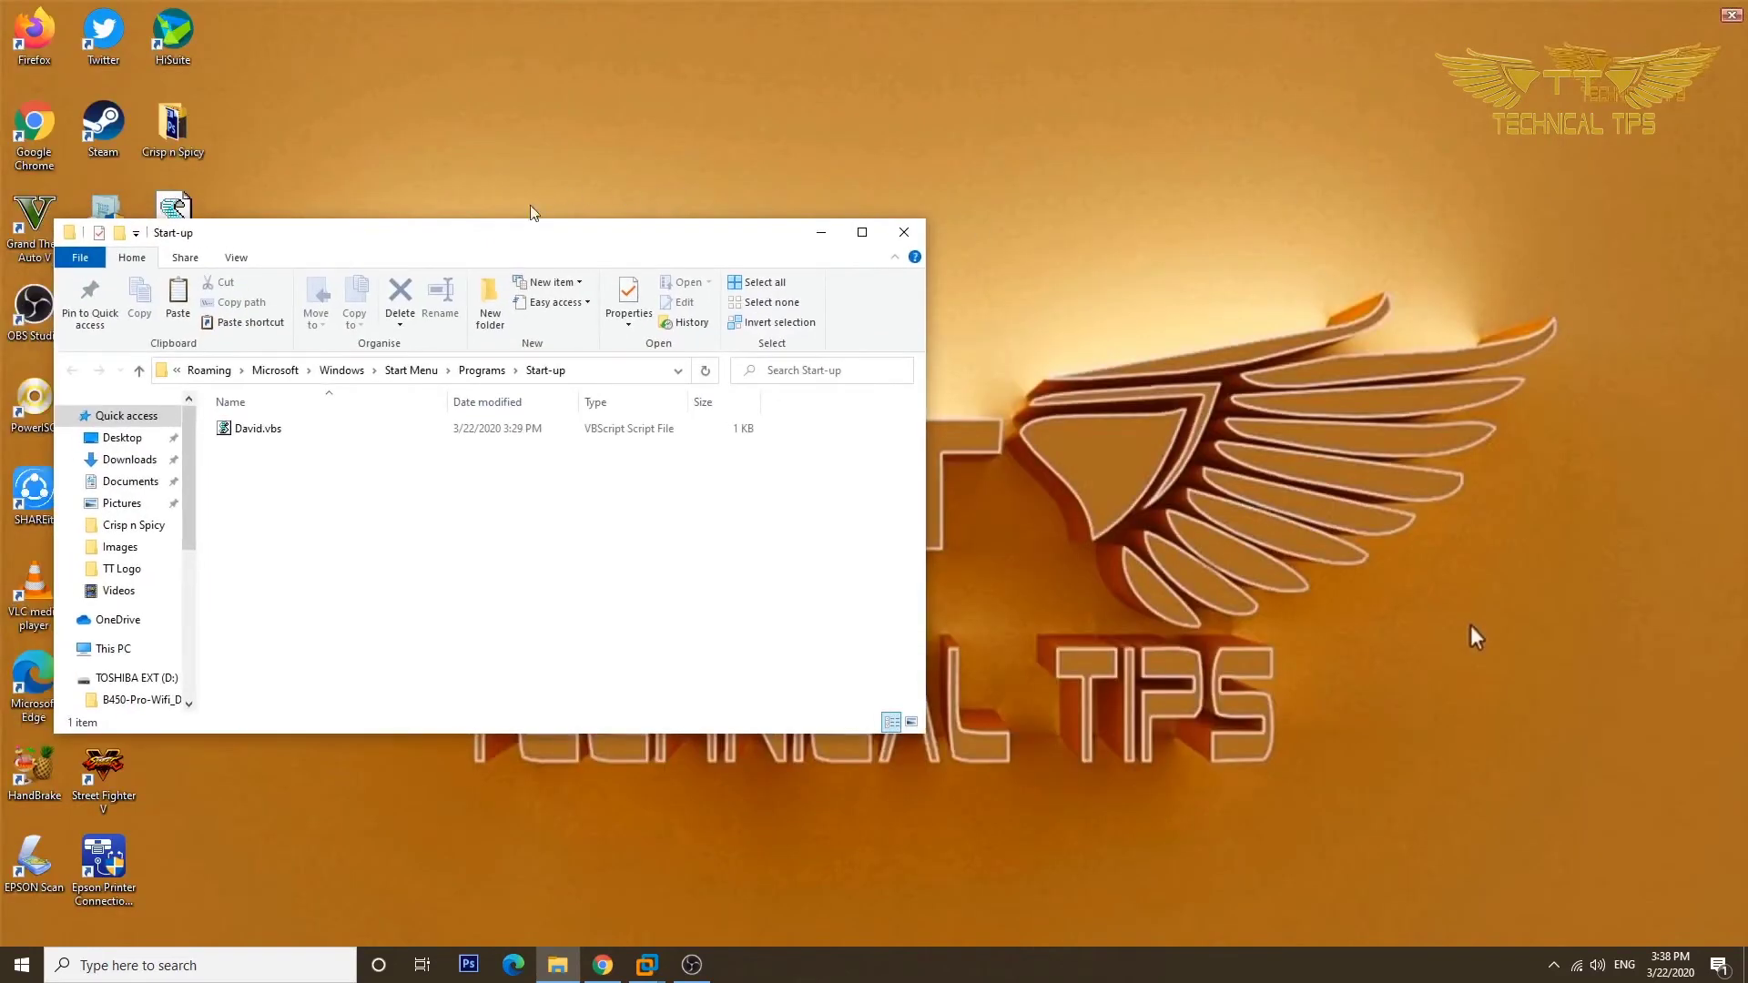
Copy the desktop David.vbs, cancel pasting into Start-up, and close the Start-up window.
left_click_drag(500, 246, 844, 172)
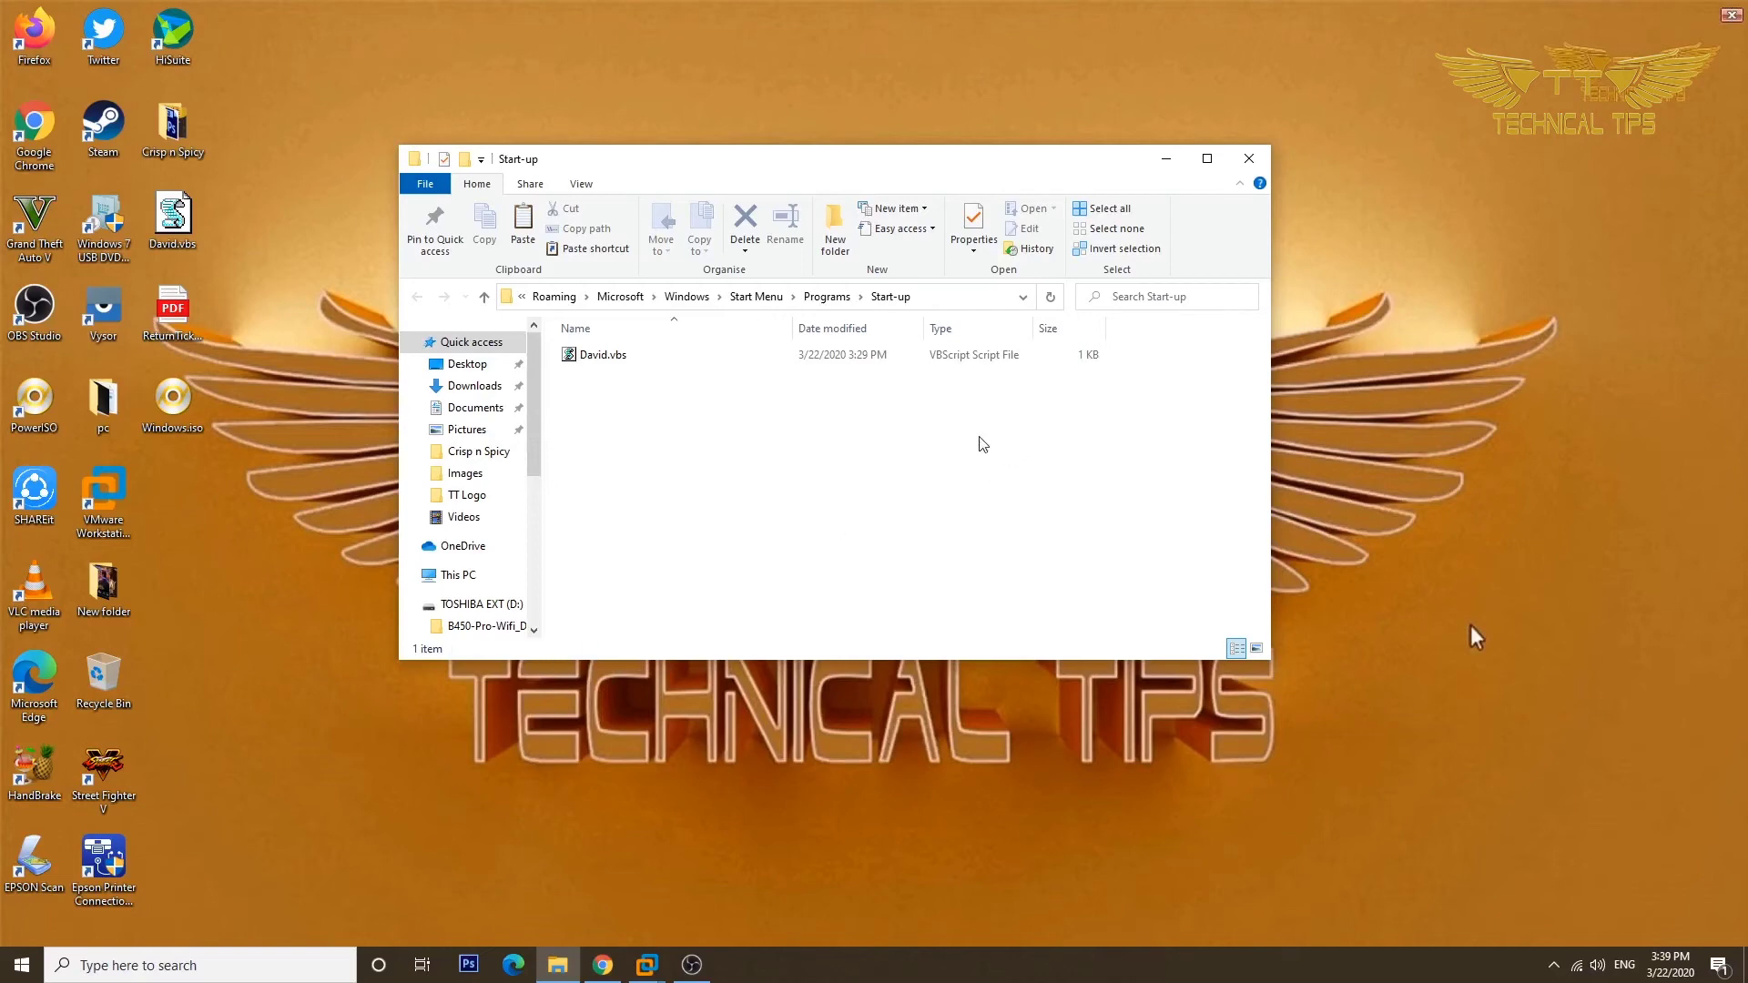
right_click(190, 219)
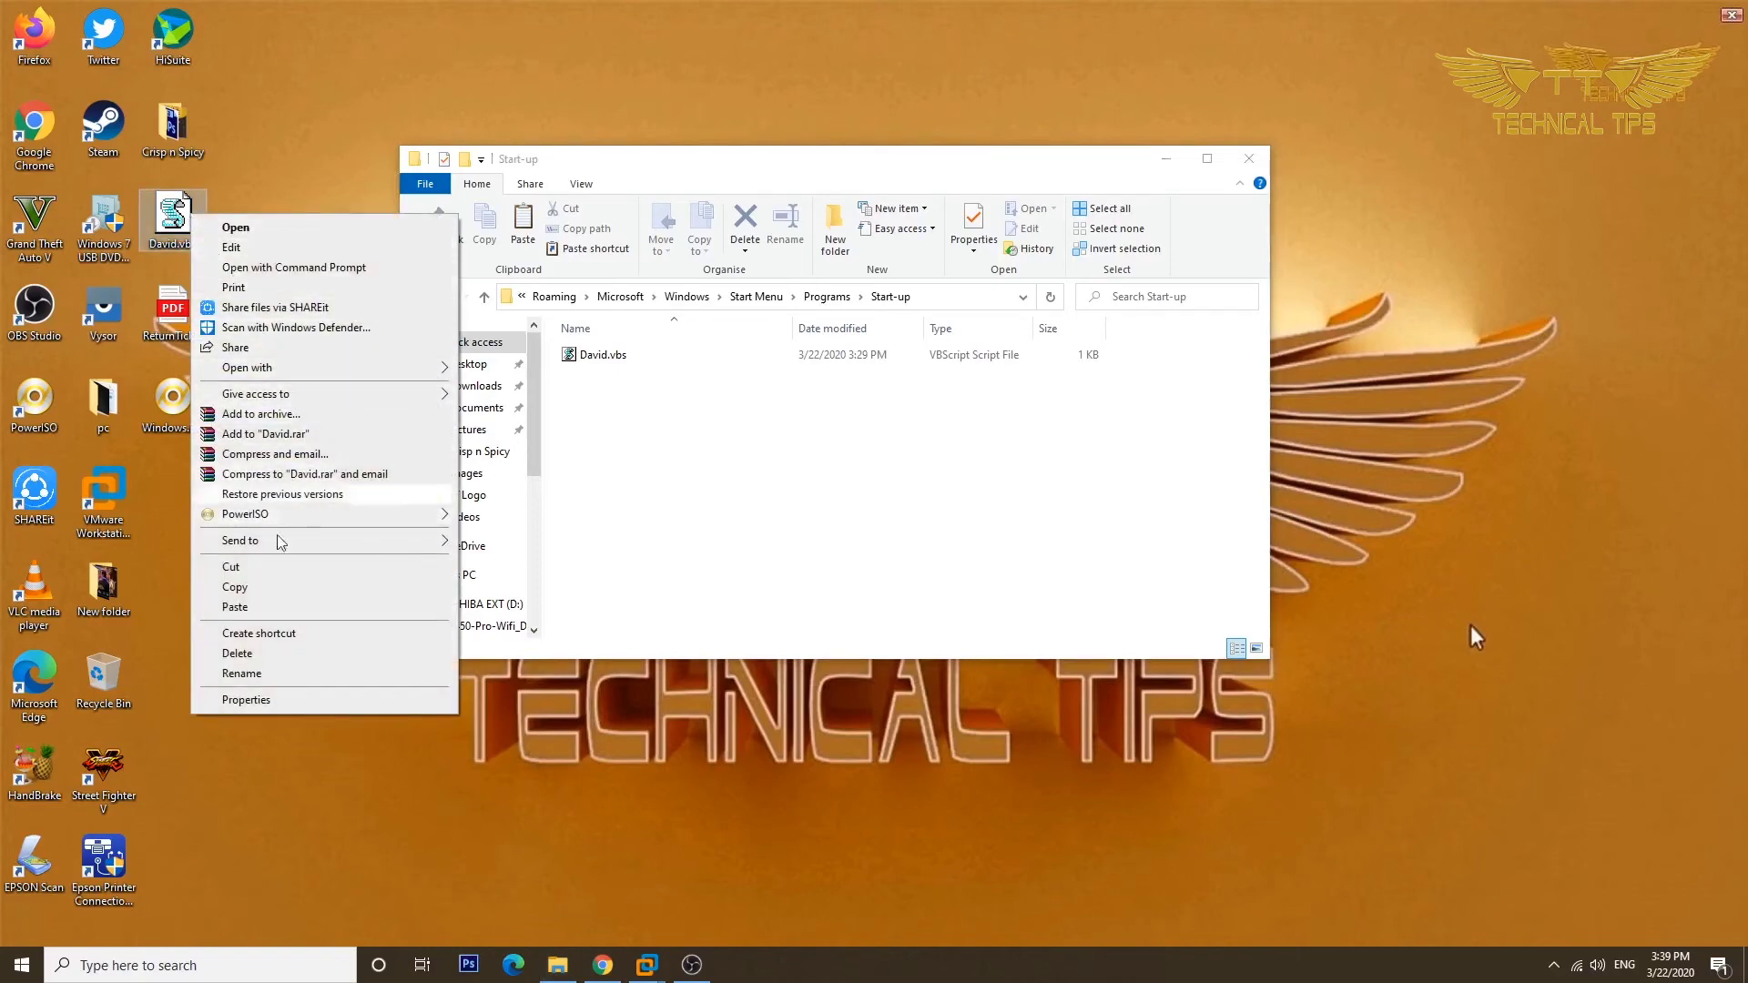
left_click(272, 594)
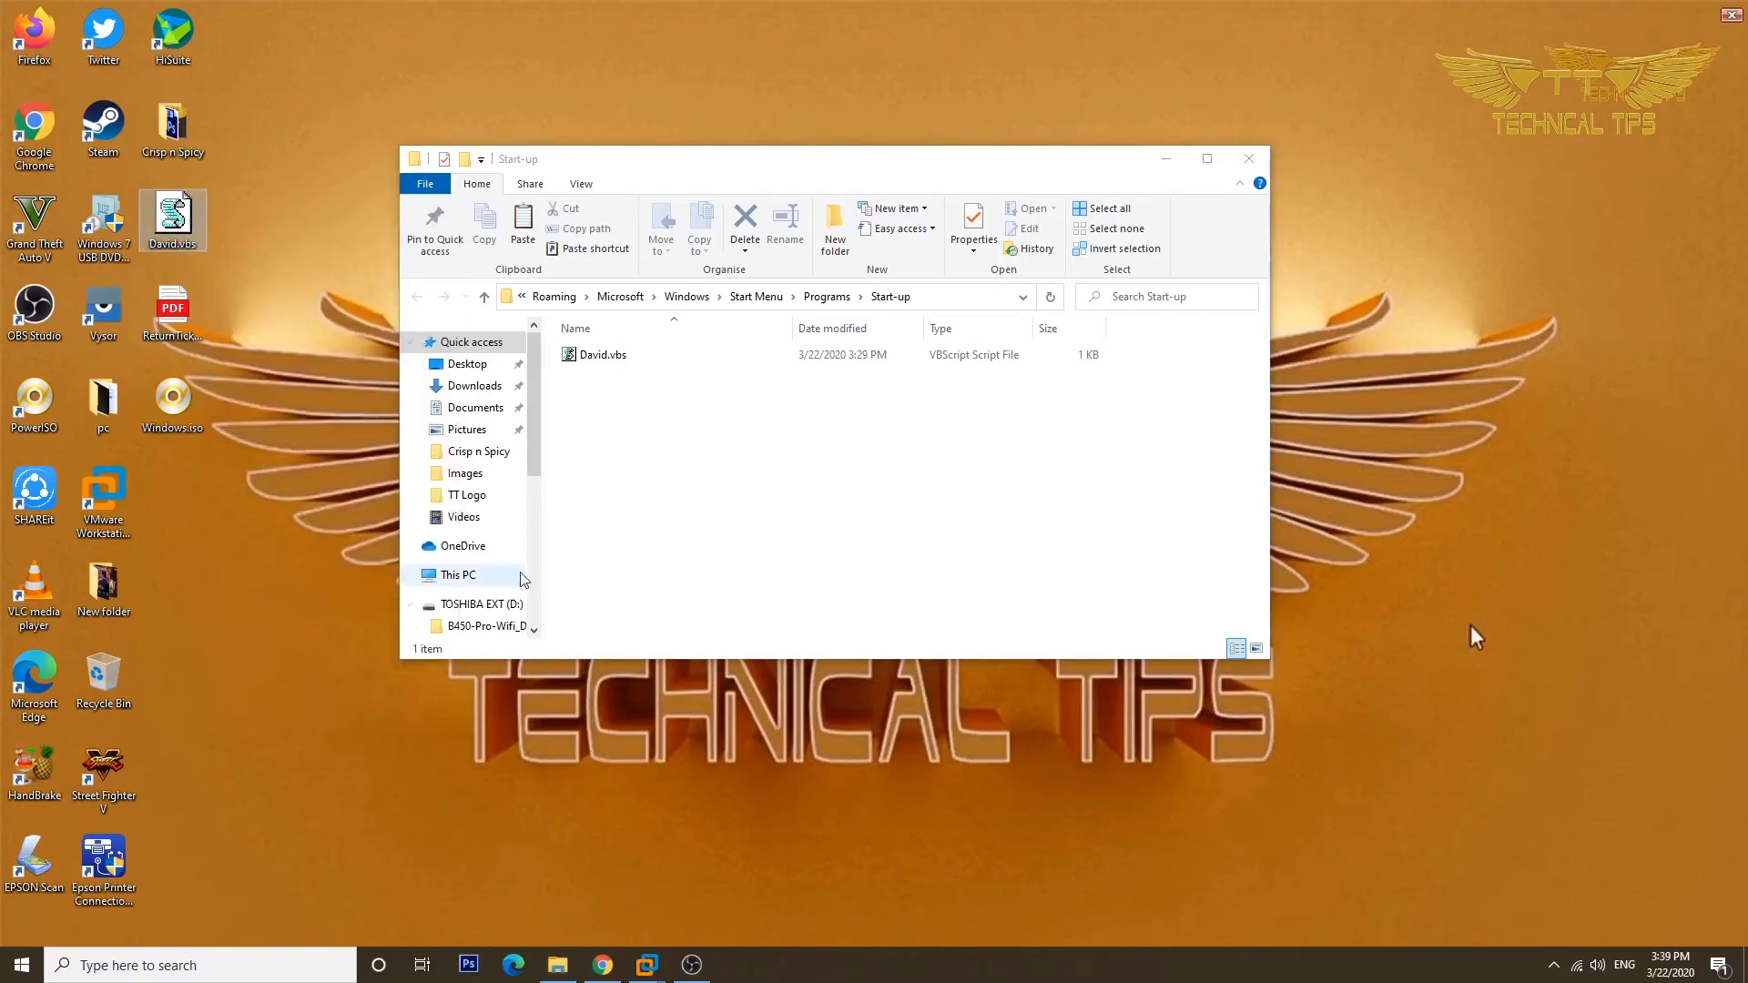
right_click(798, 496)
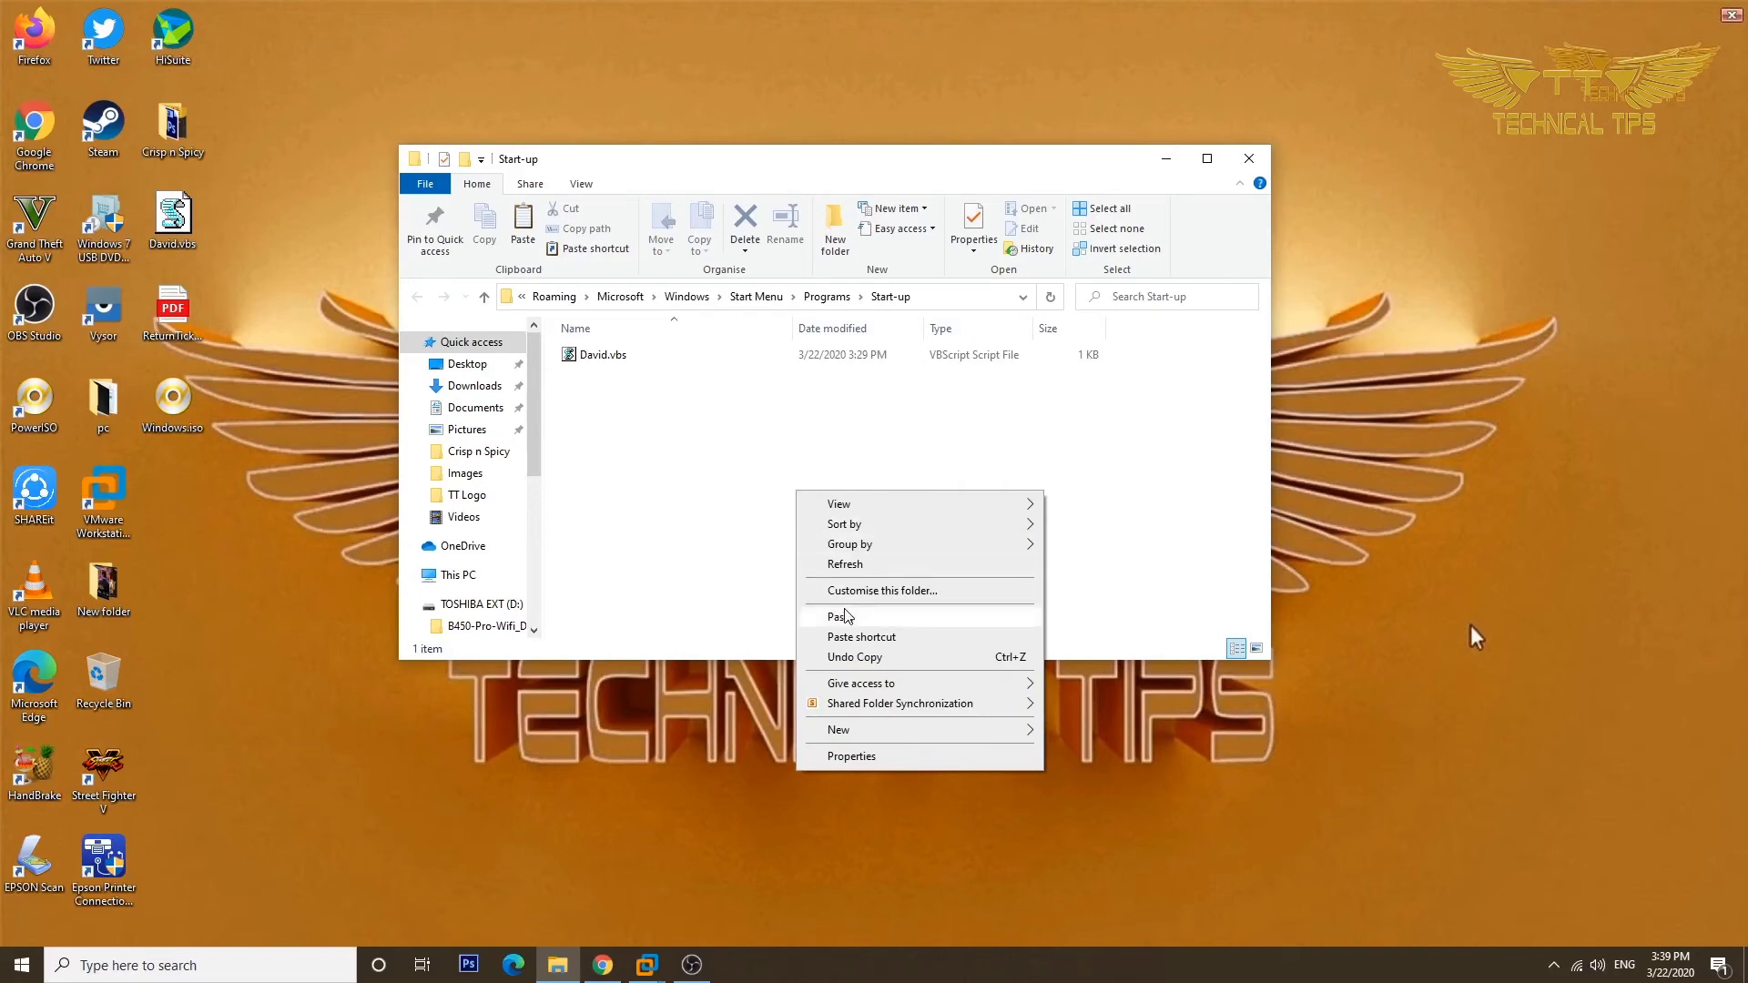
left_click(630, 515)
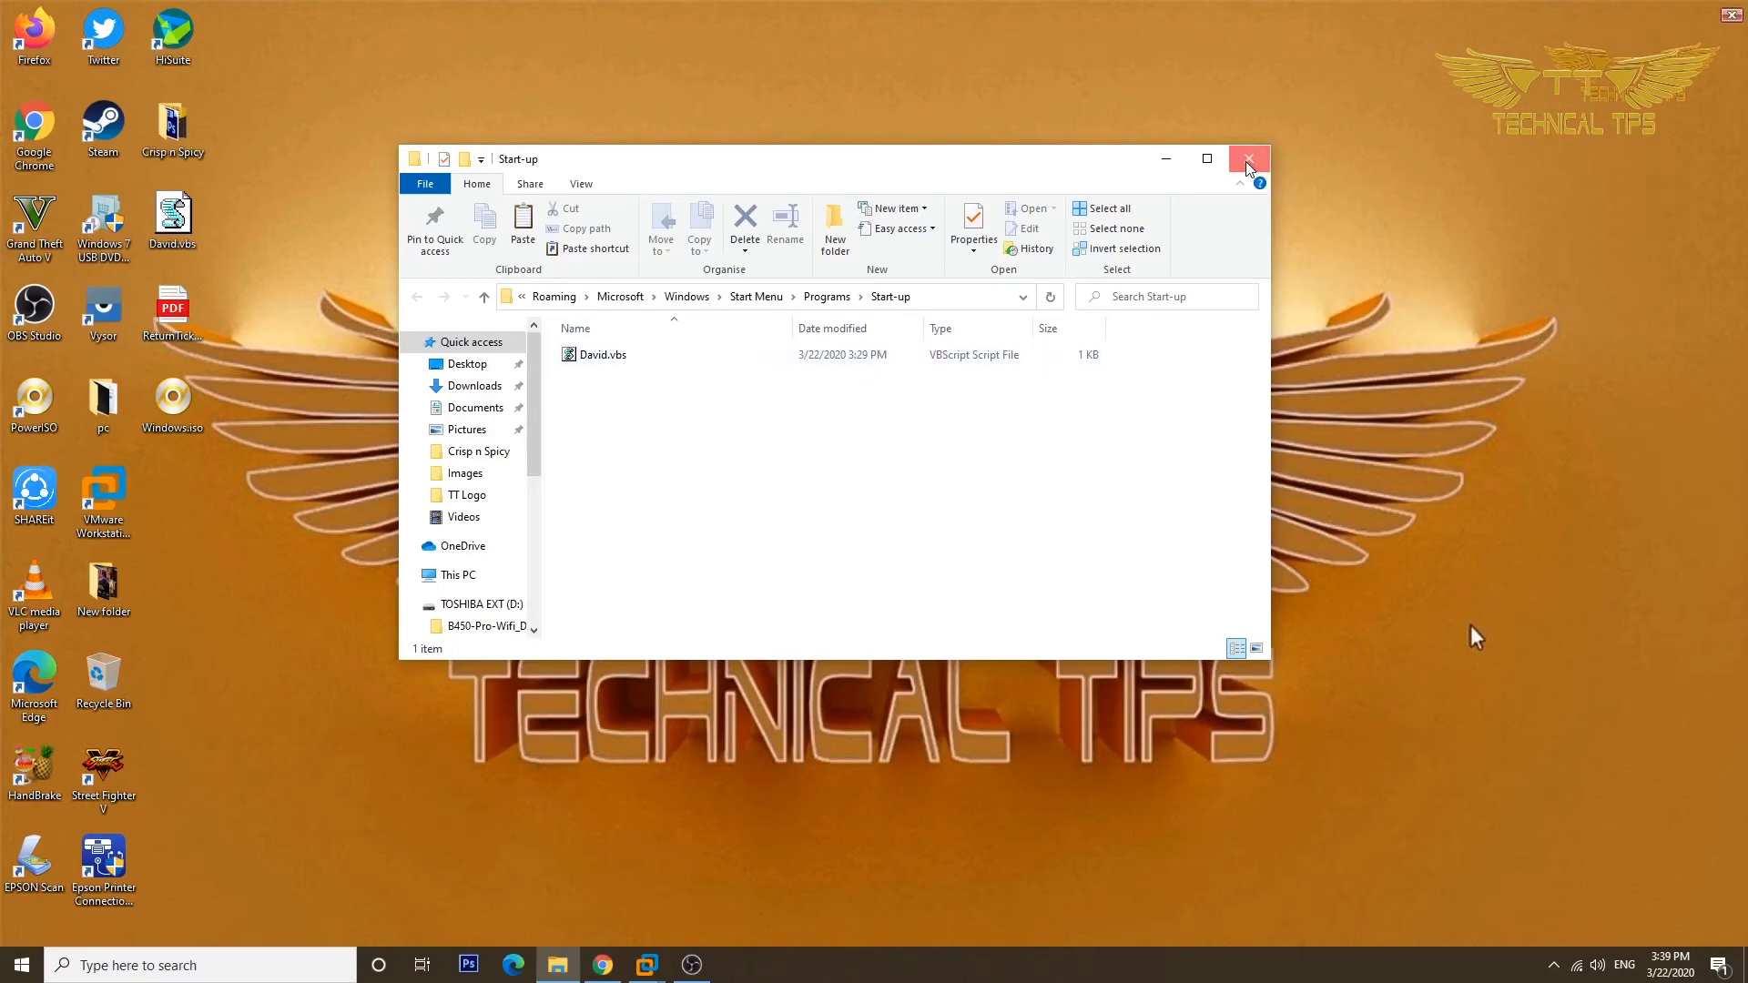
left_click(1249, 162)
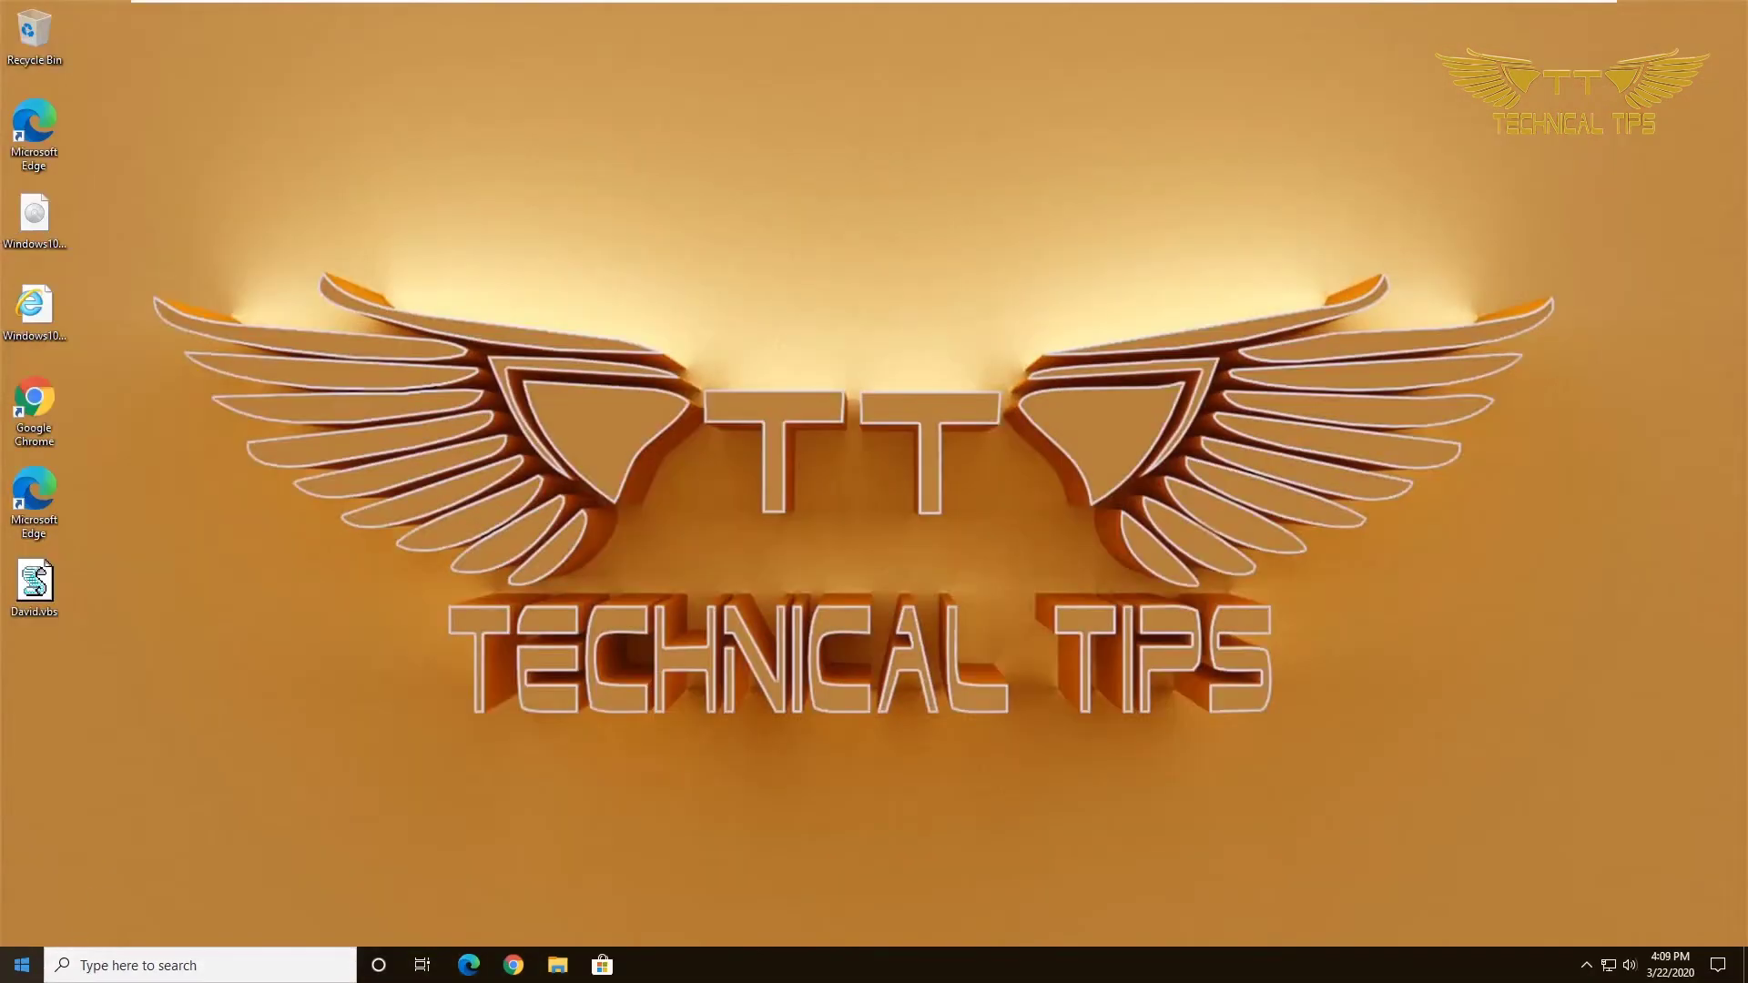
Restart Windows from the Start menu's Power options and sign back in with the account PIN.
left_click(20, 967)
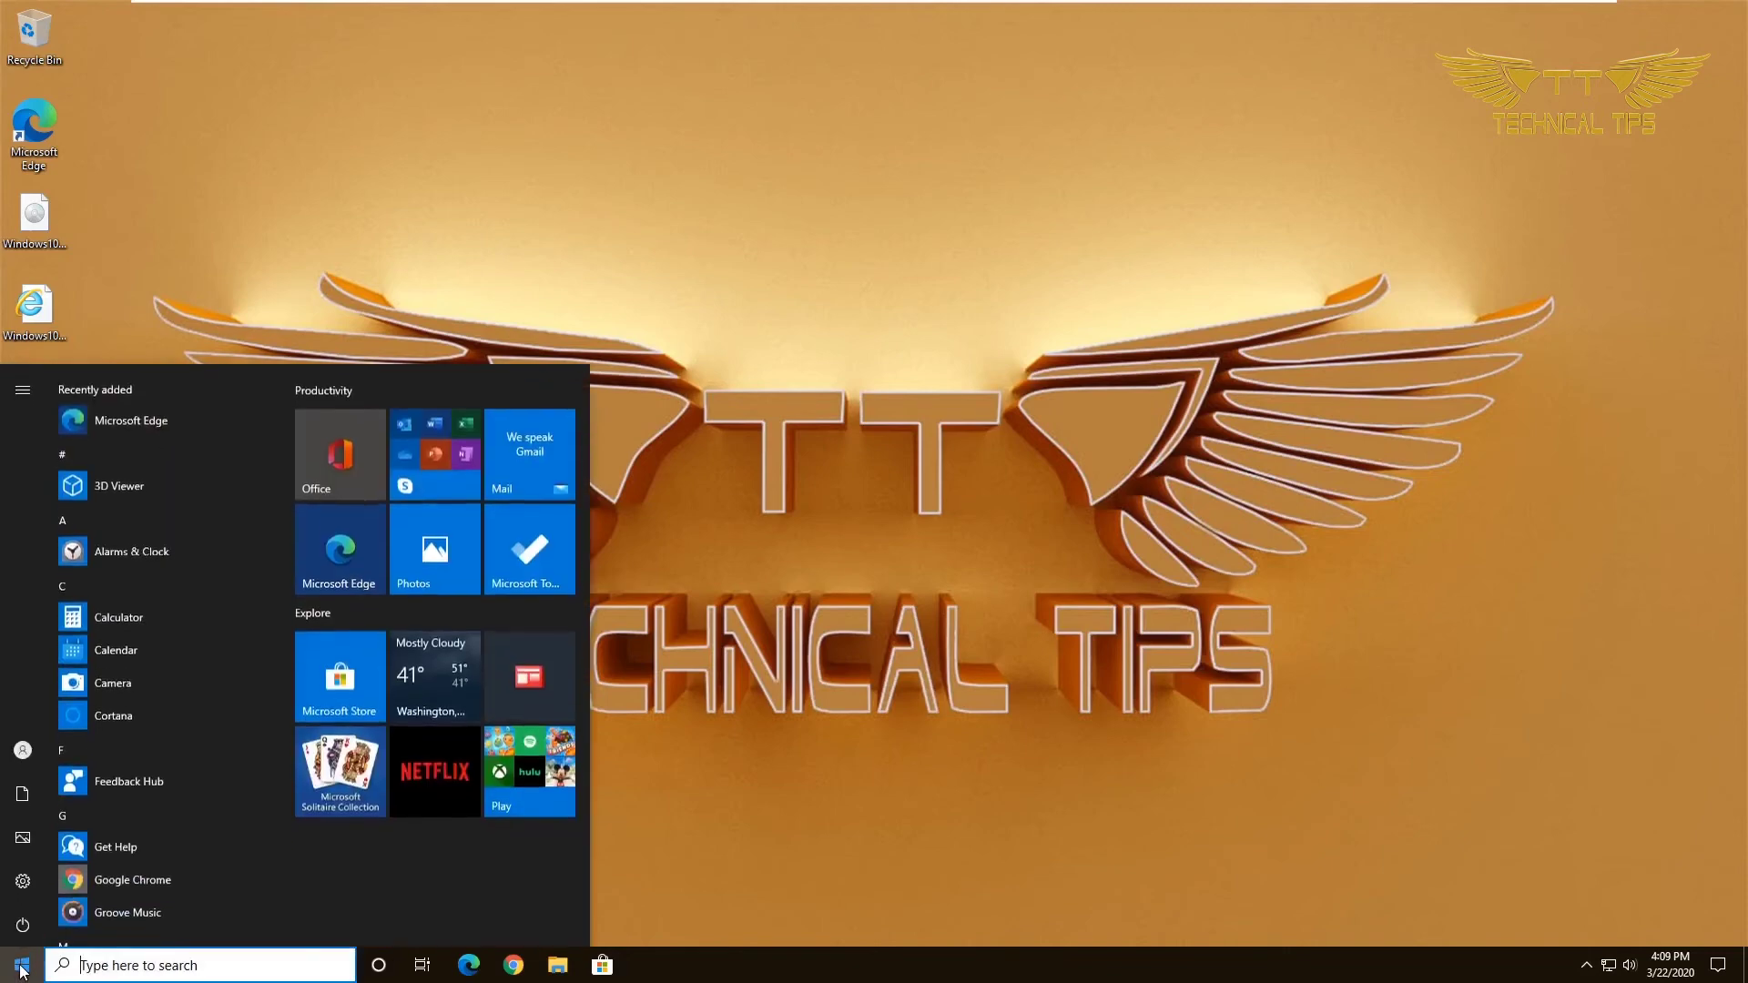
mouse_move(18, 927)
left_click(20, 925)
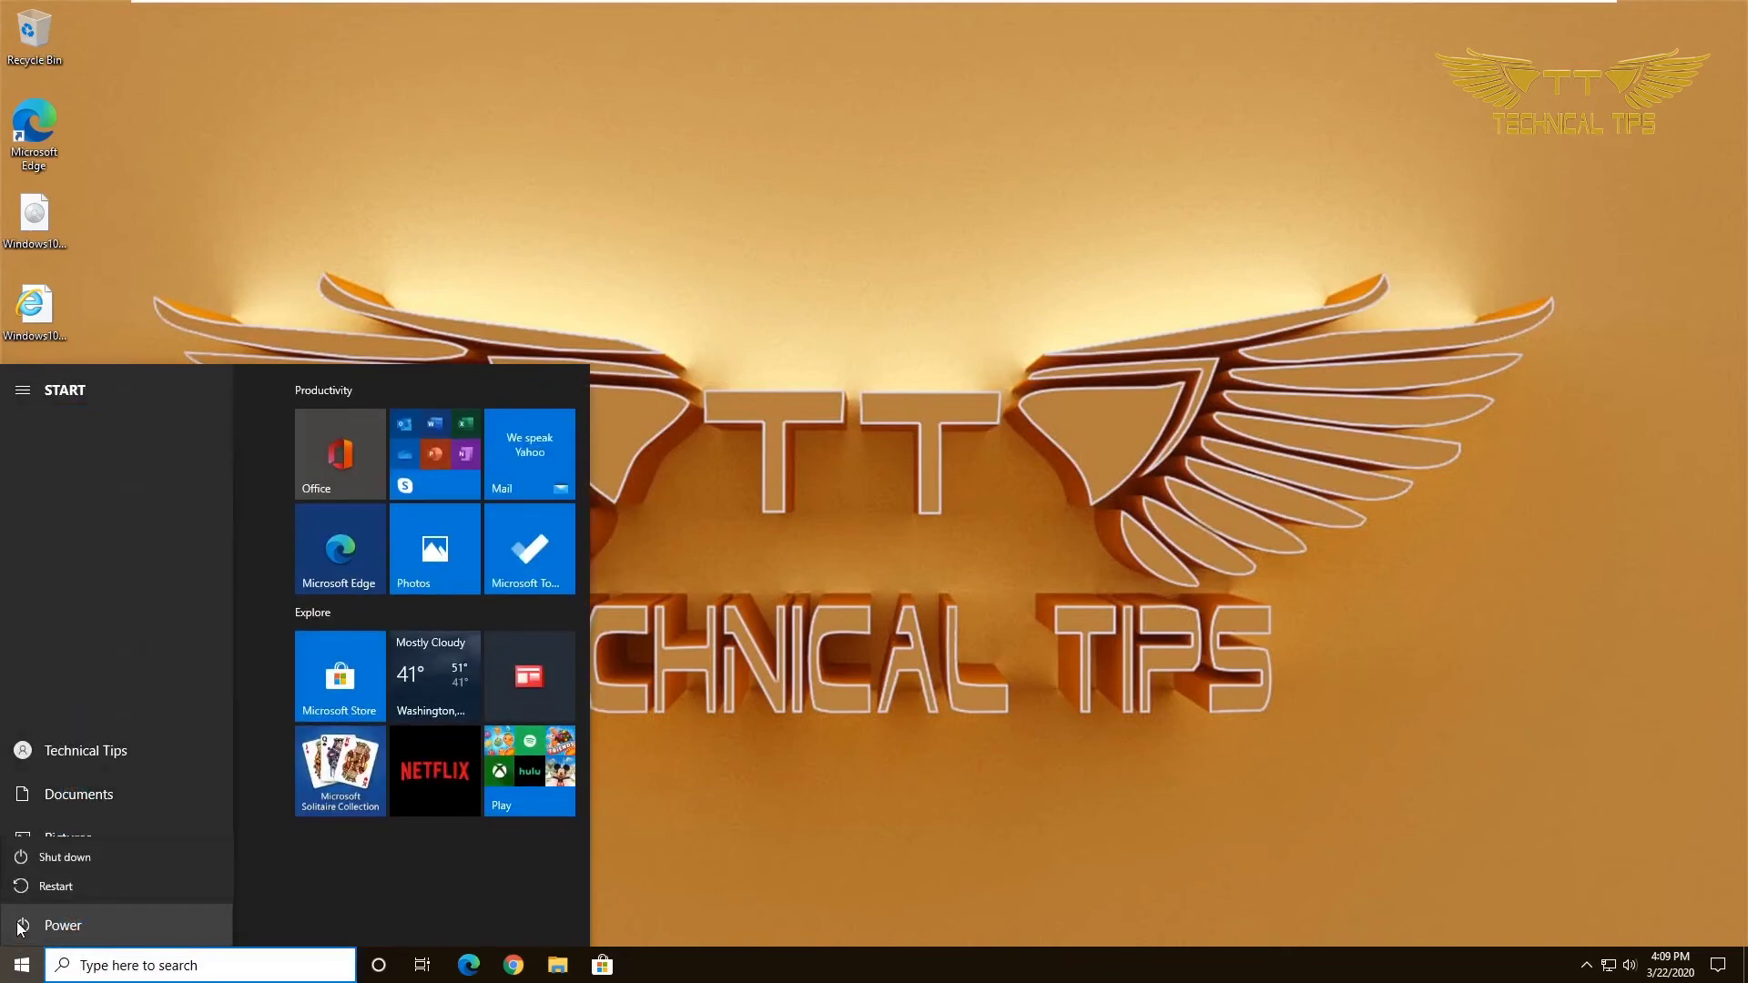
left_click(18, 883)
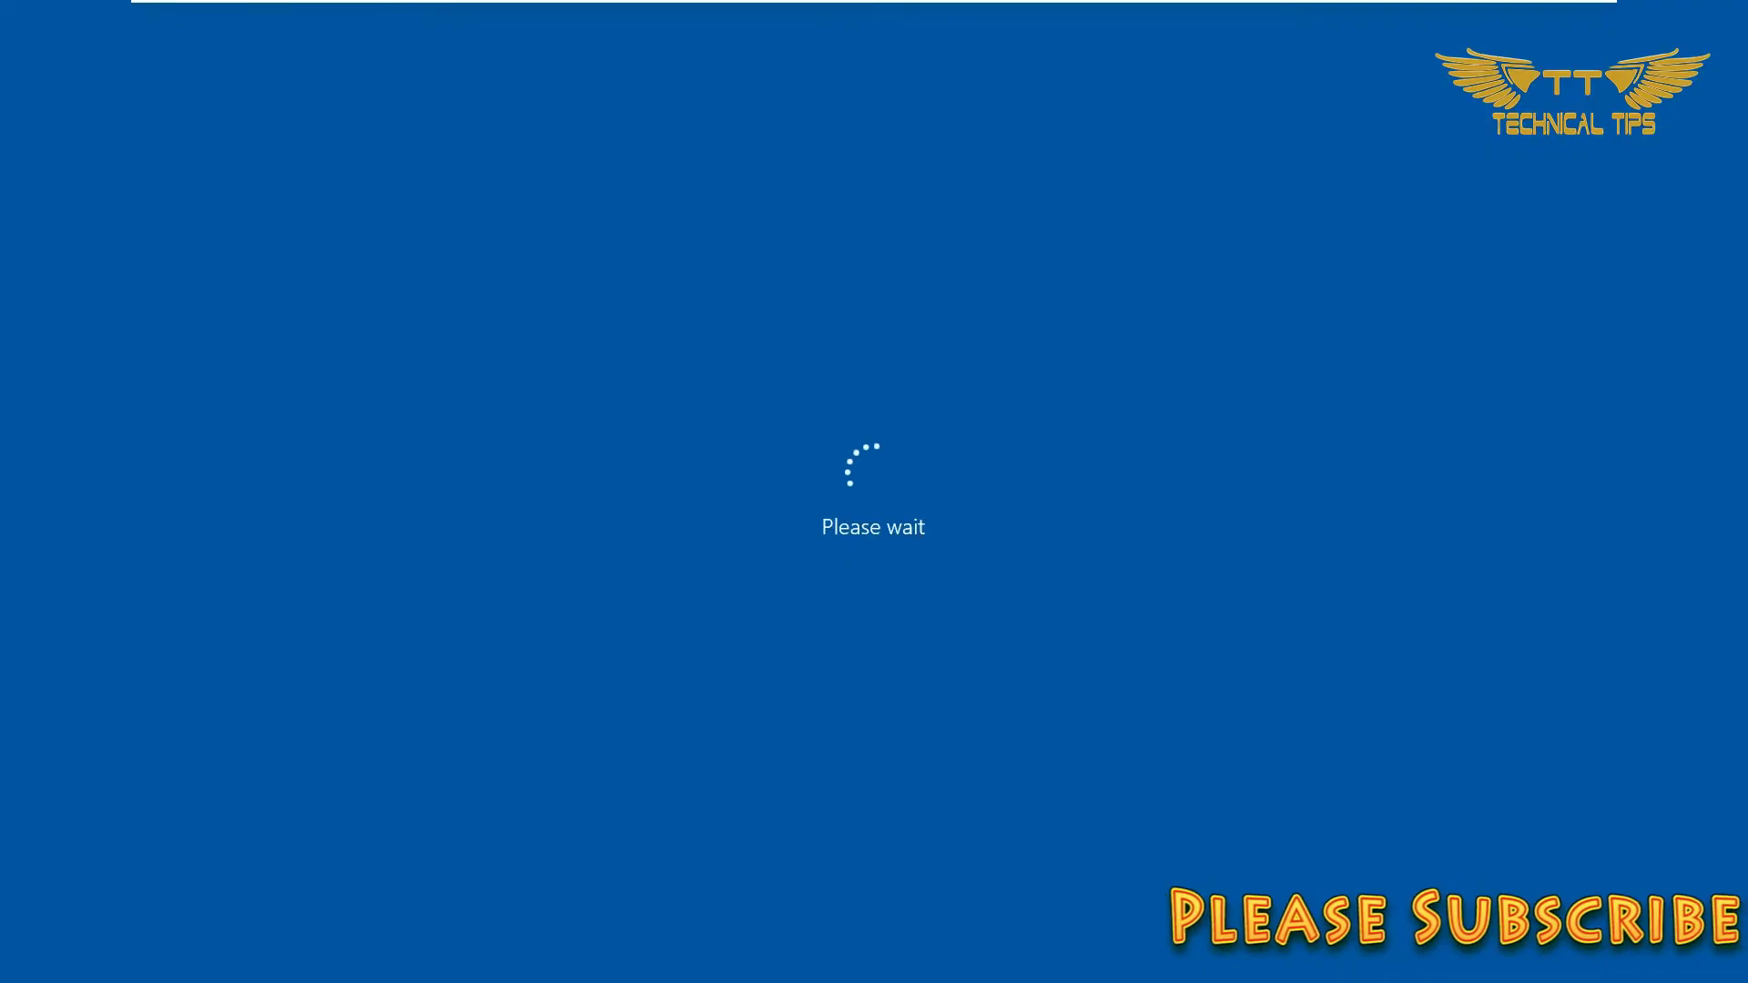
key("space")
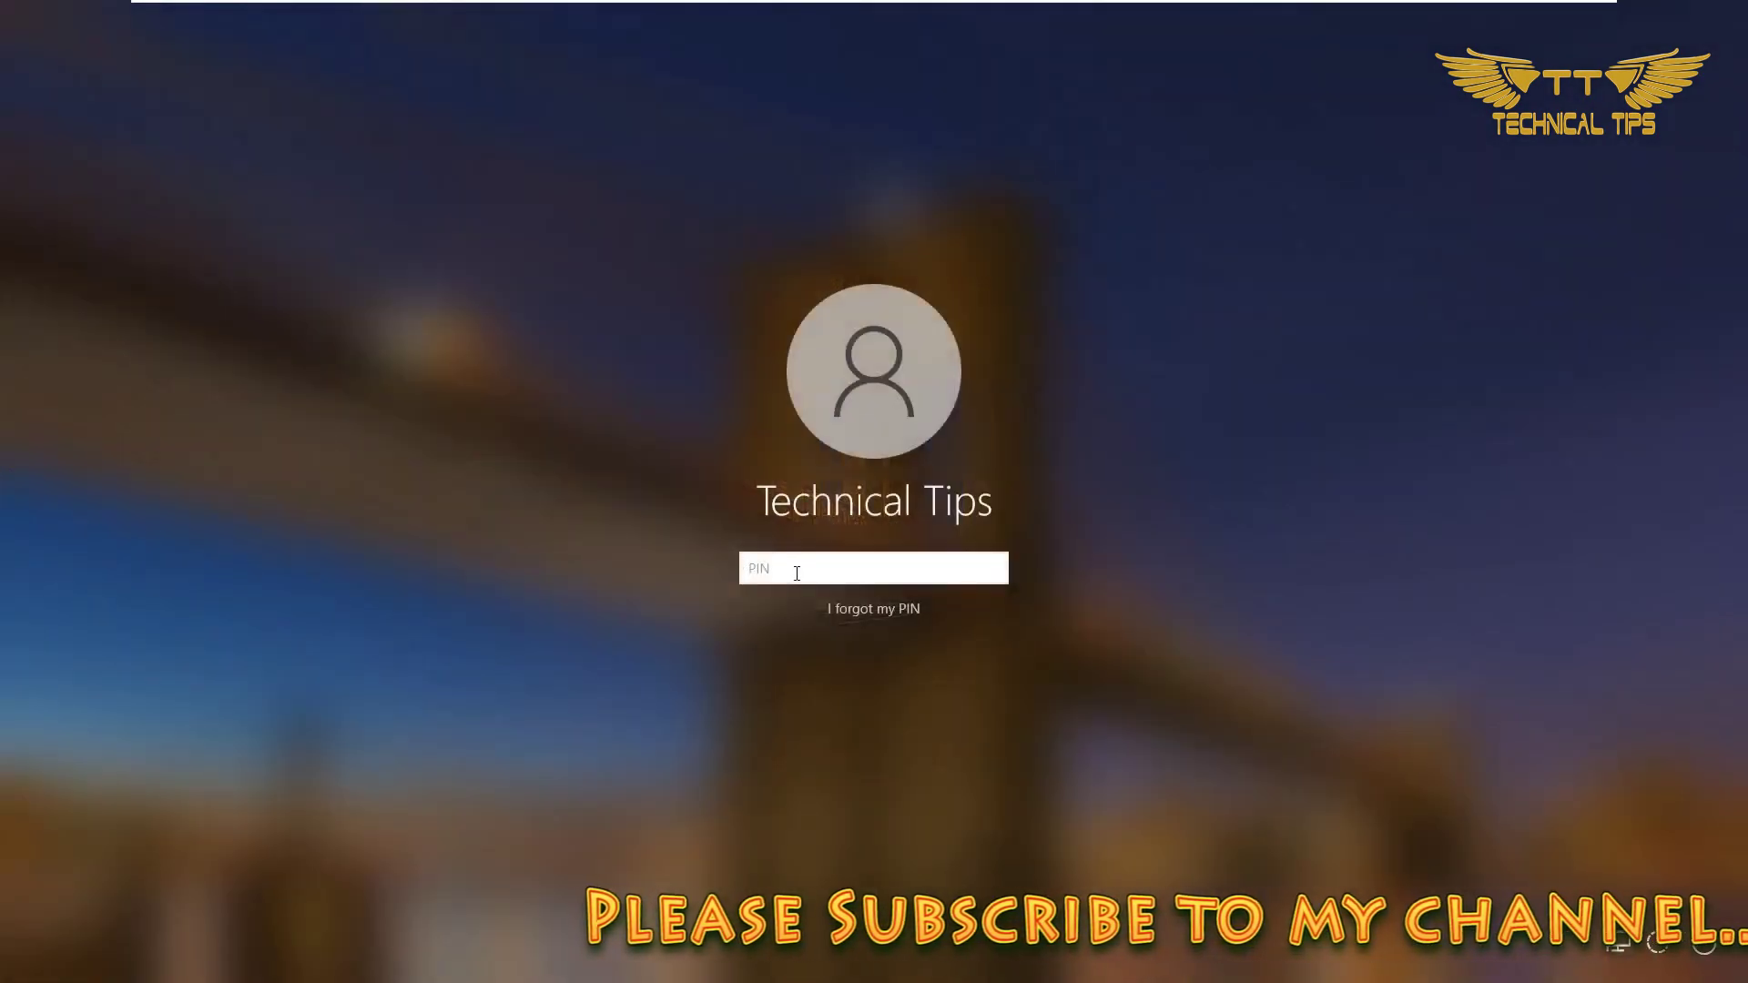
type("1234")
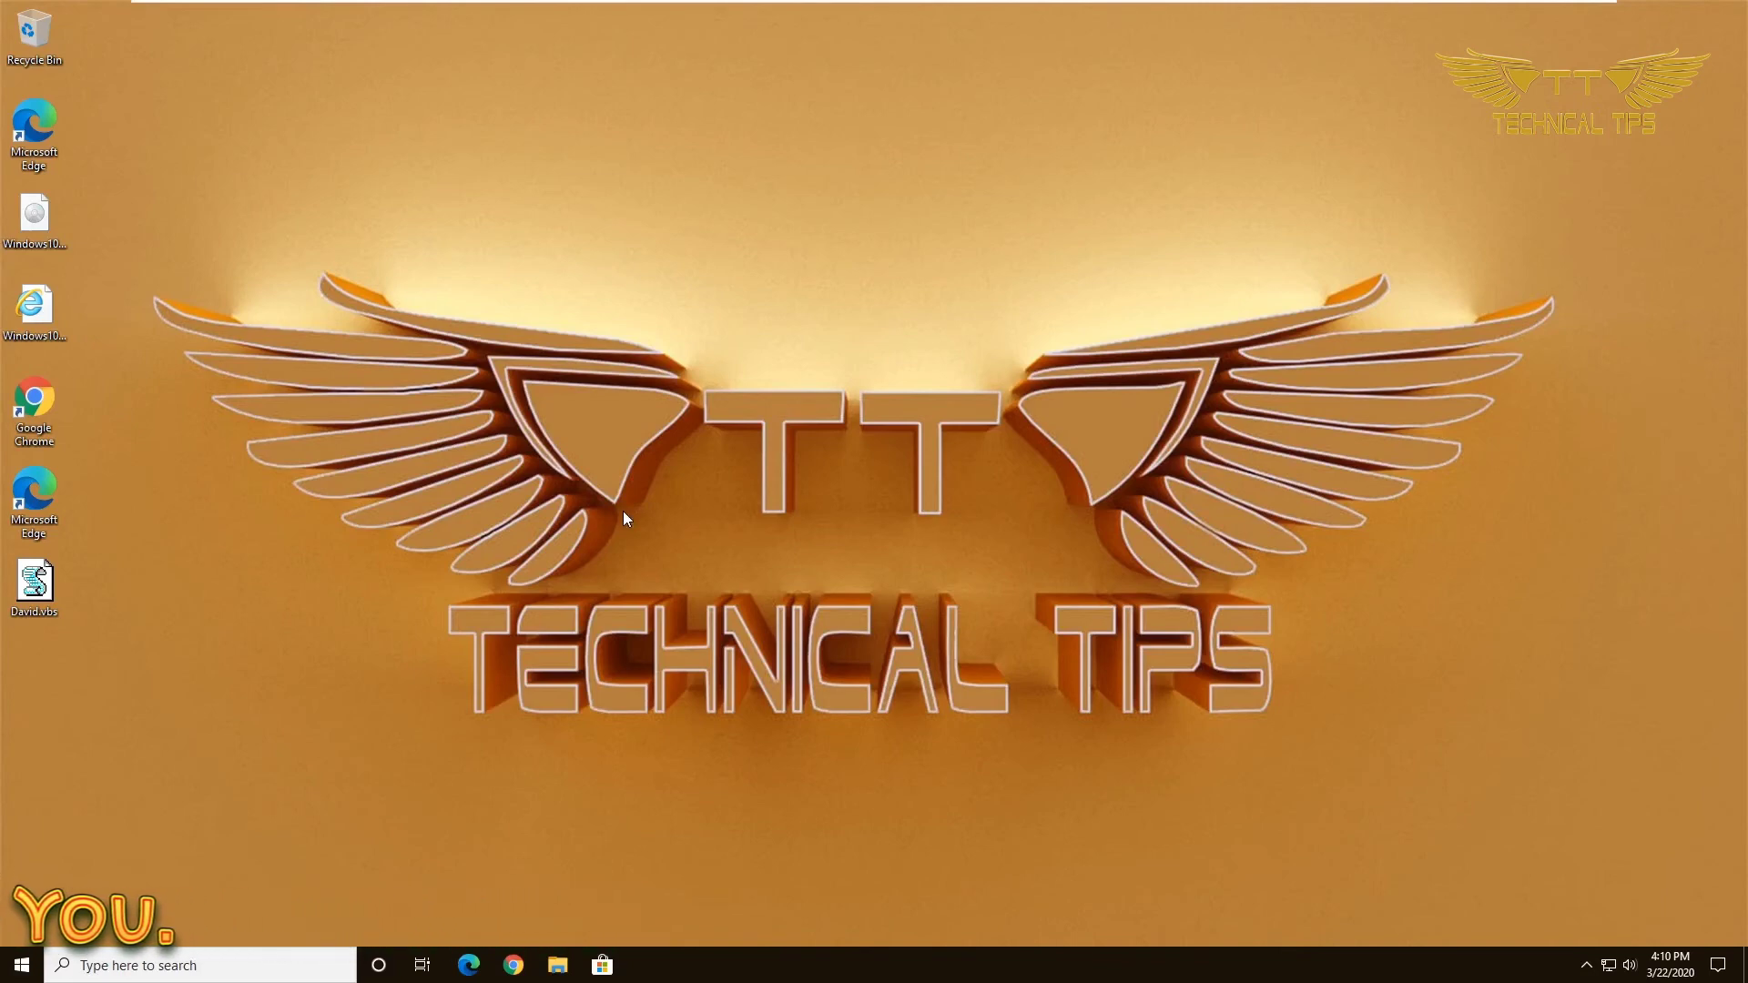
Run shell:startup from the Run dialog to reopen the Startup folder showing David.vbs.
key("super+r")
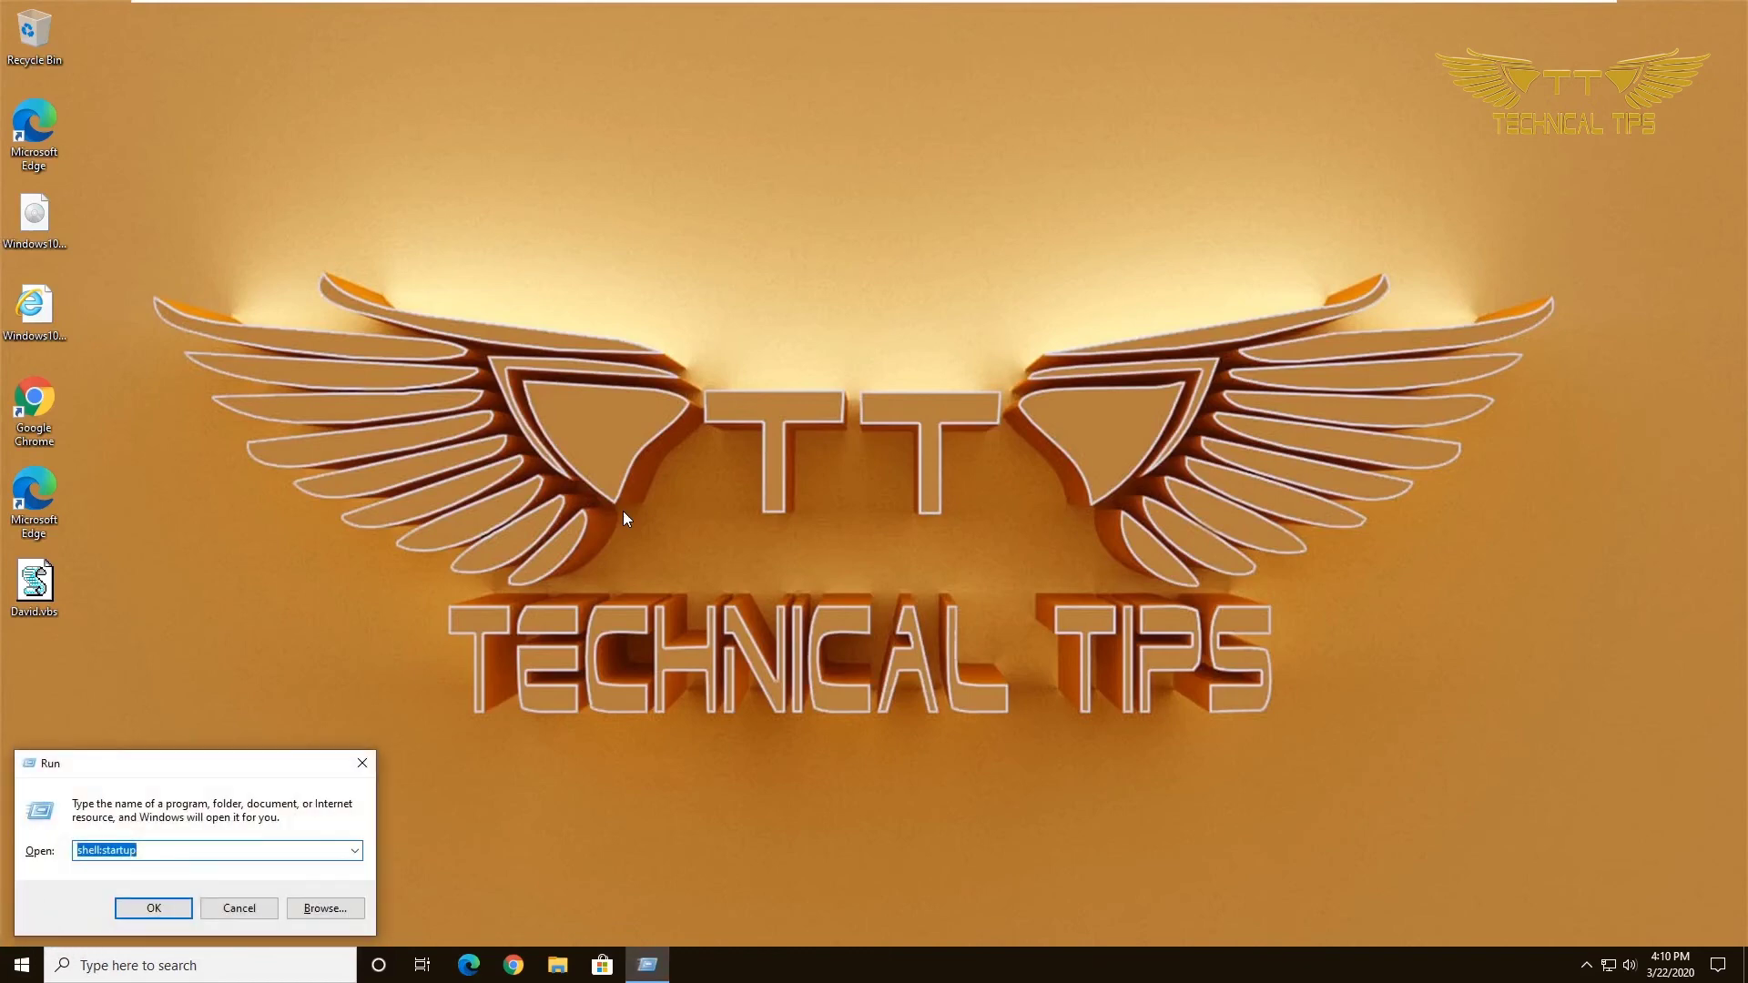
key("End")
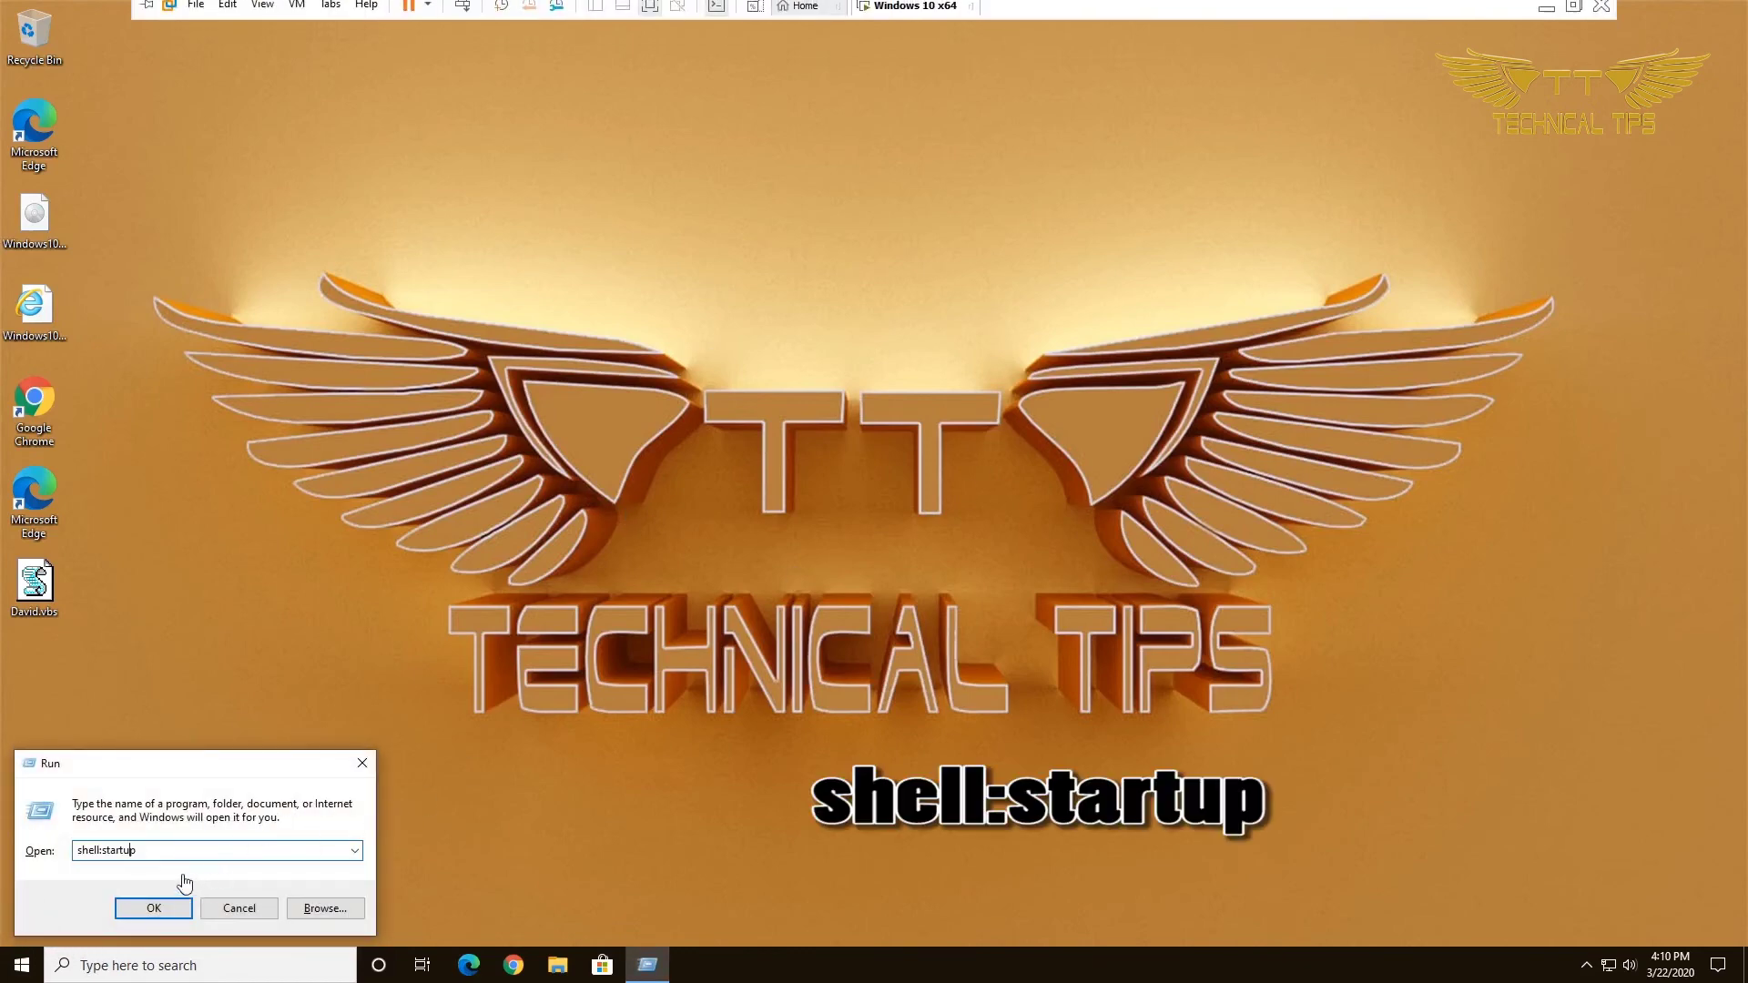
left_click(164, 921)
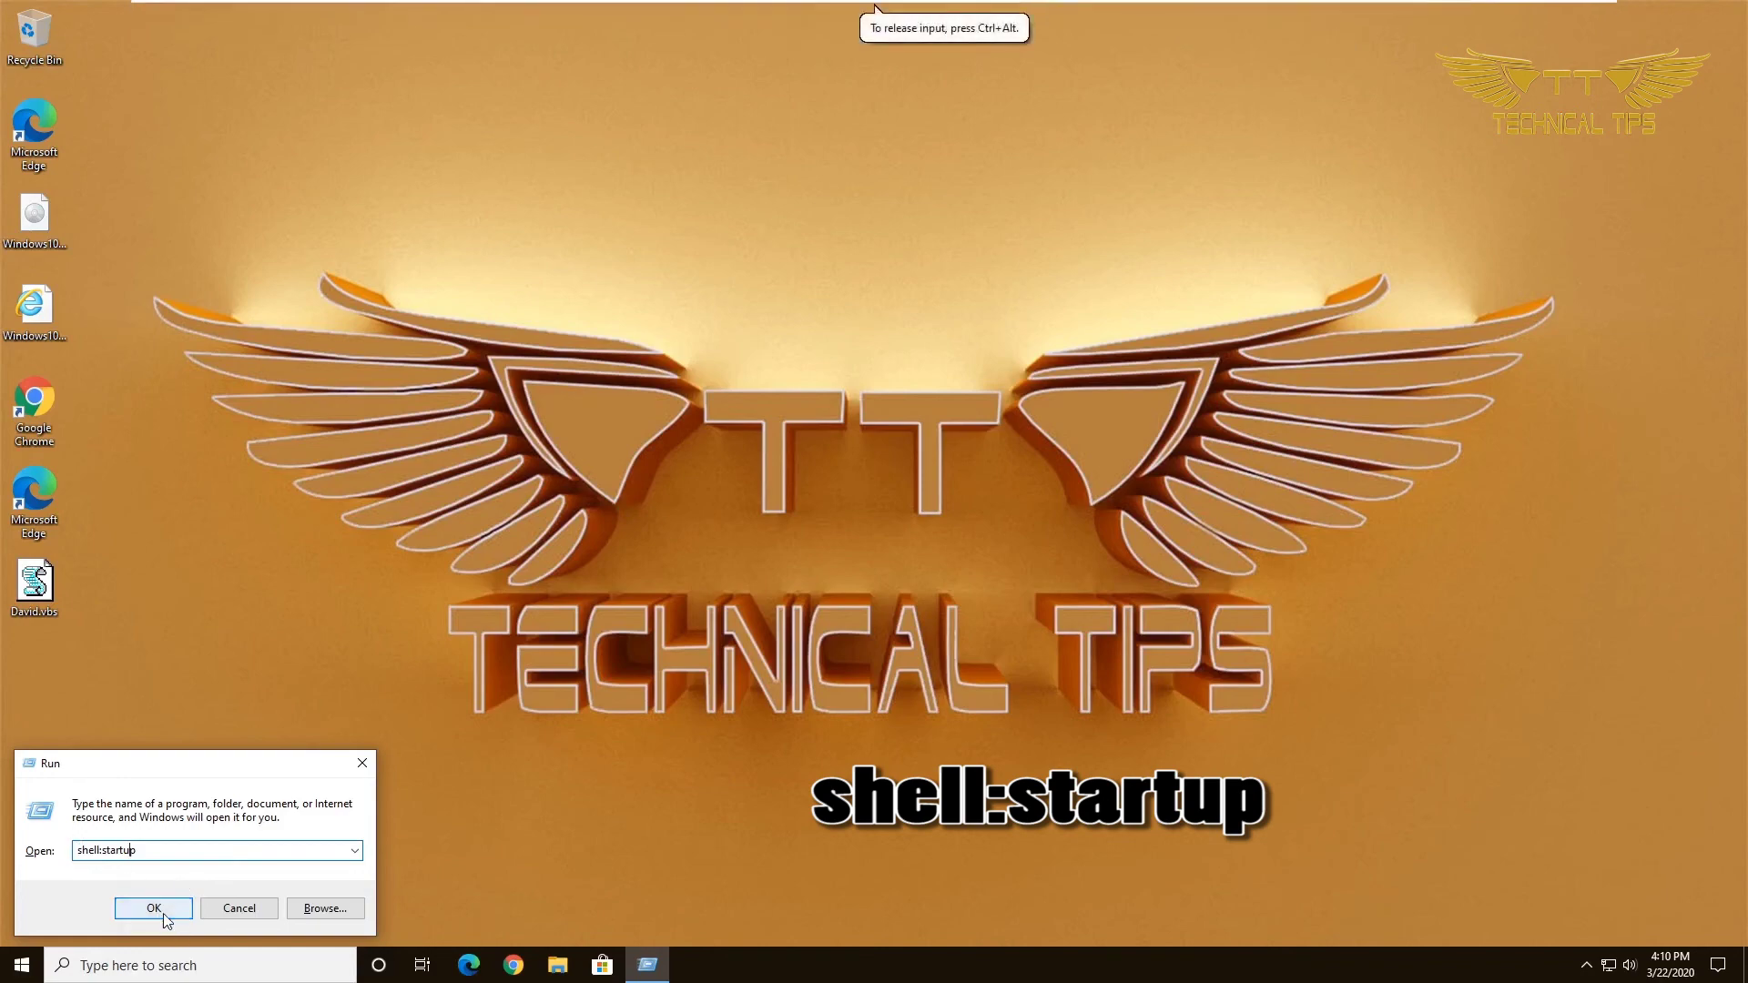
left_click(165, 920)
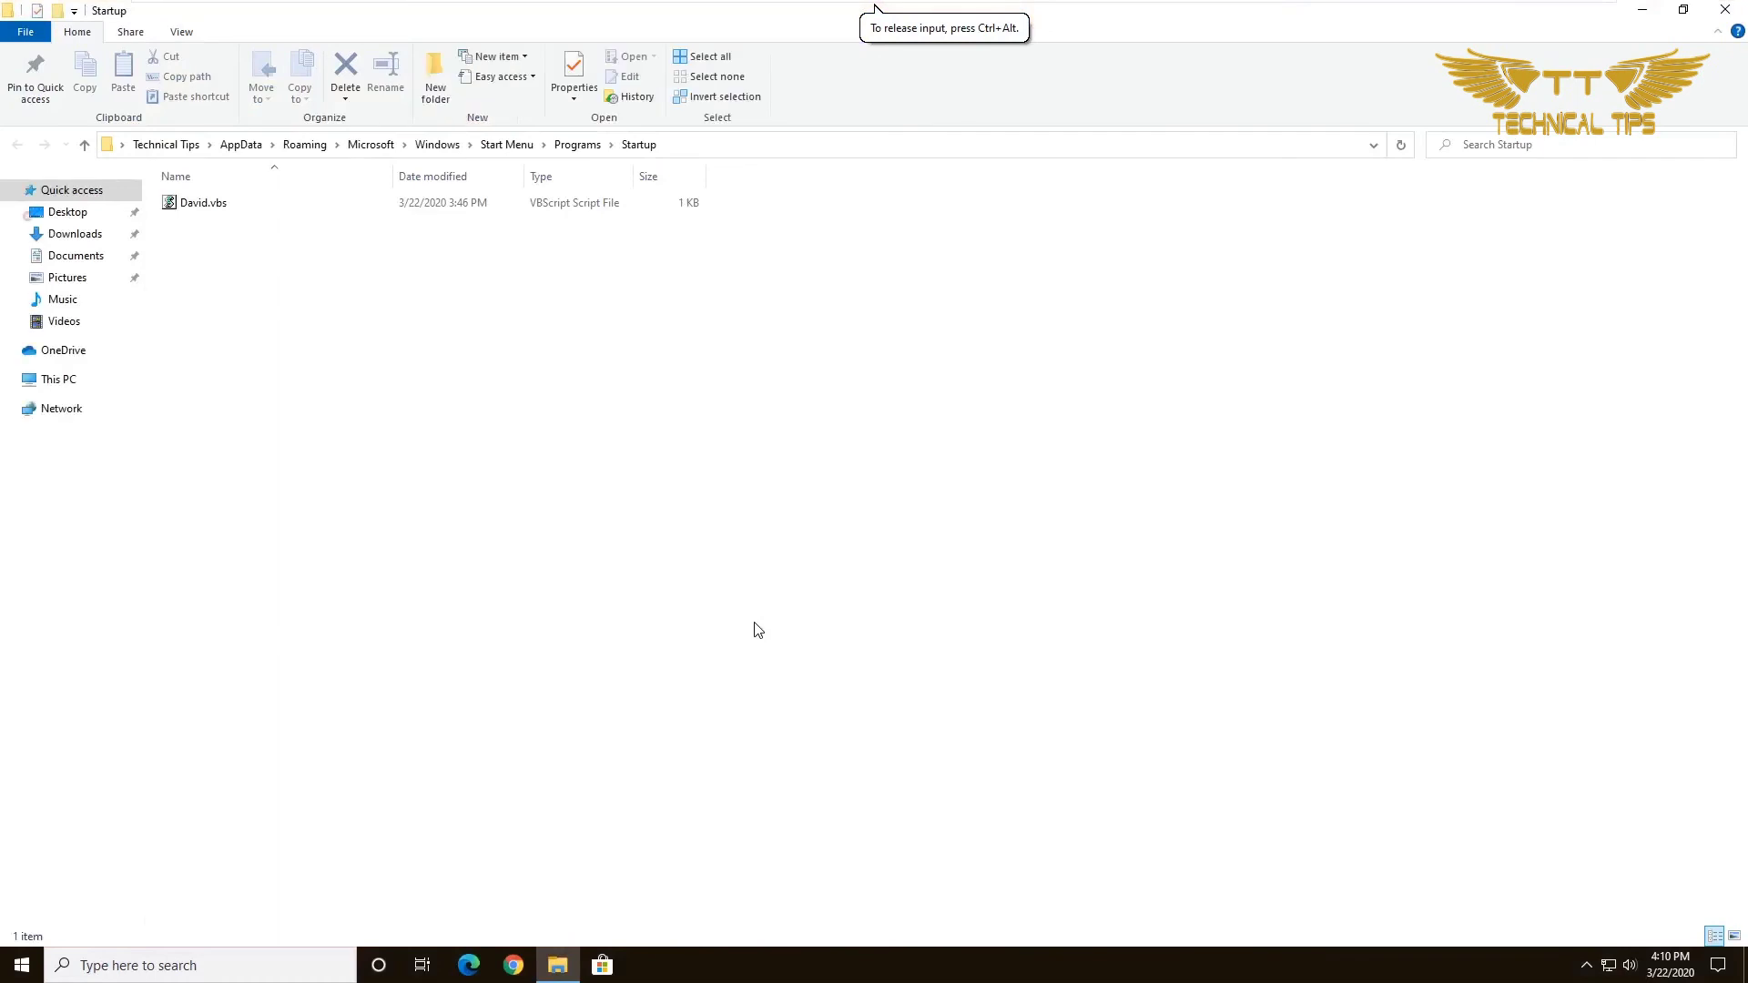
Edit David.vbs in Notepad so its quoted line reads 'Hope you are doing OK david'.
left_click(198, 202)
right_click(198, 202)
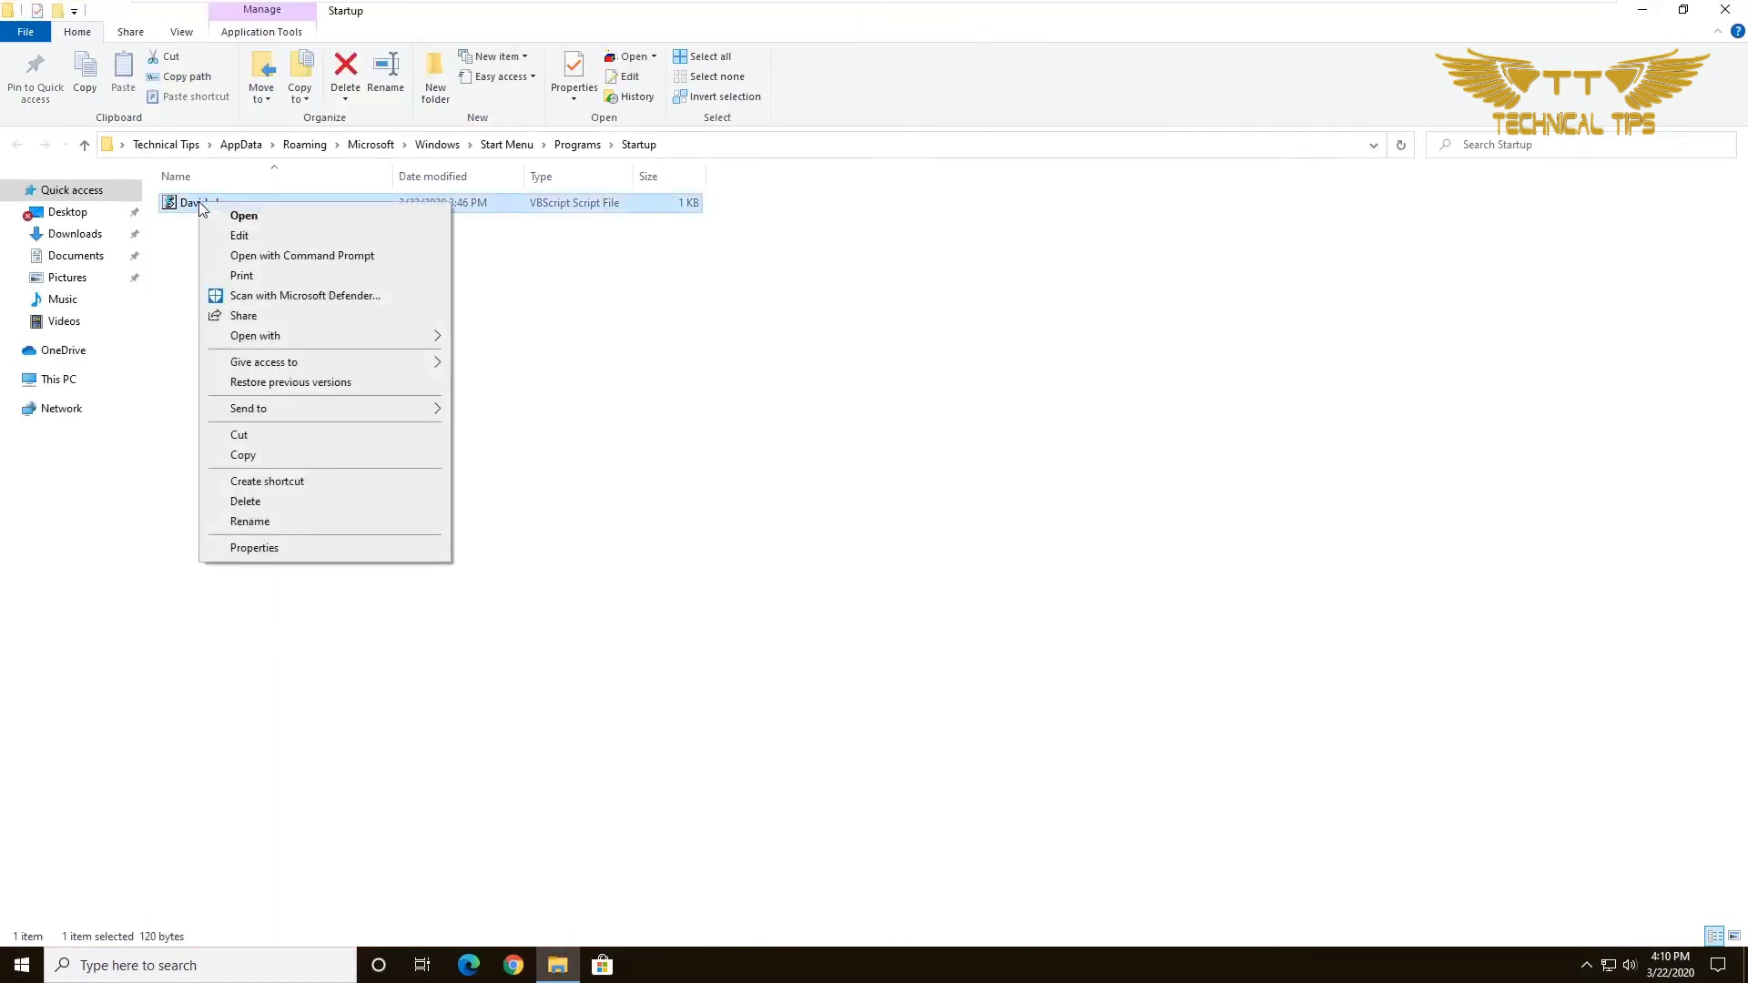
left_click(240, 236)
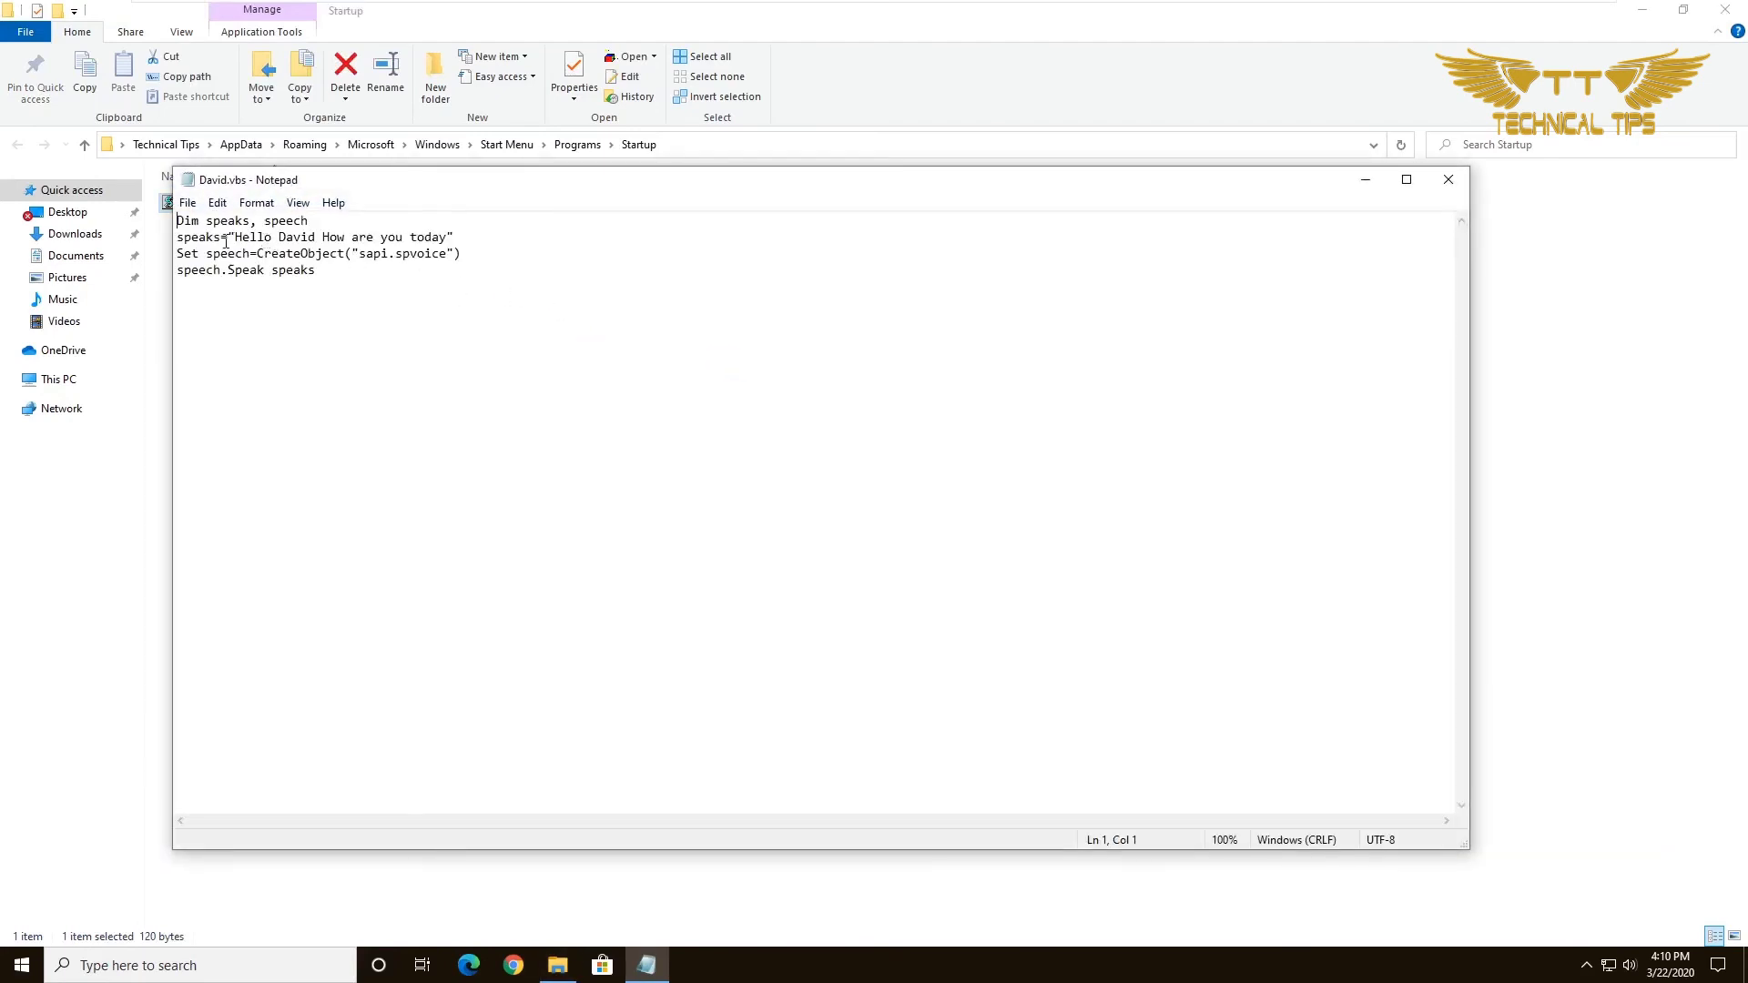
key("Delete")
key("Delete")
key("Delete")
key("Delete")
key("Delete")
key("Delete")
key("Delete")
key("Delete")
key("Delete")
key("Delete")
key("Delete")
key("Delete")
key("Delete")
key("Delete")
key("Delete")
key("Delete")
key("Delete")
key("Delete")
key("Delete")
key("Delete")
key("Delete")
key("Delete")
key("Delete")
type("Hope Y")
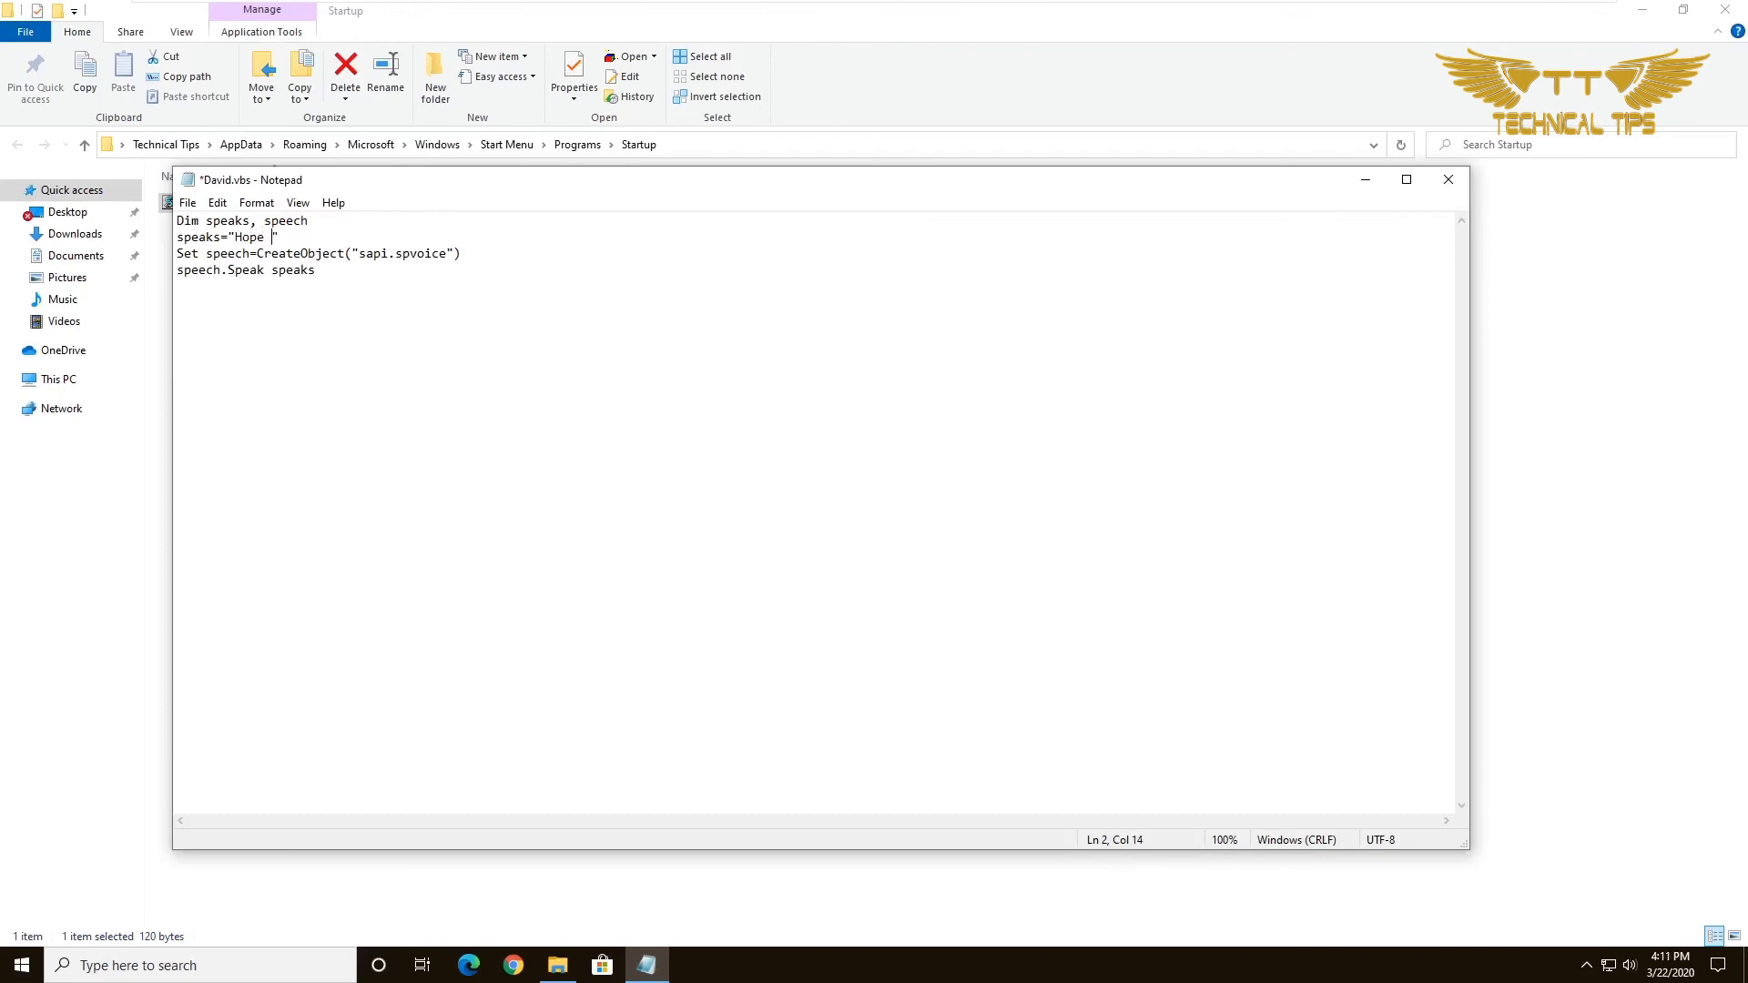
type("you are doing Ok")
key("BackSpace")
type("K david")
Save the edited David.vbs and close Notepad.
left_click(187, 203)
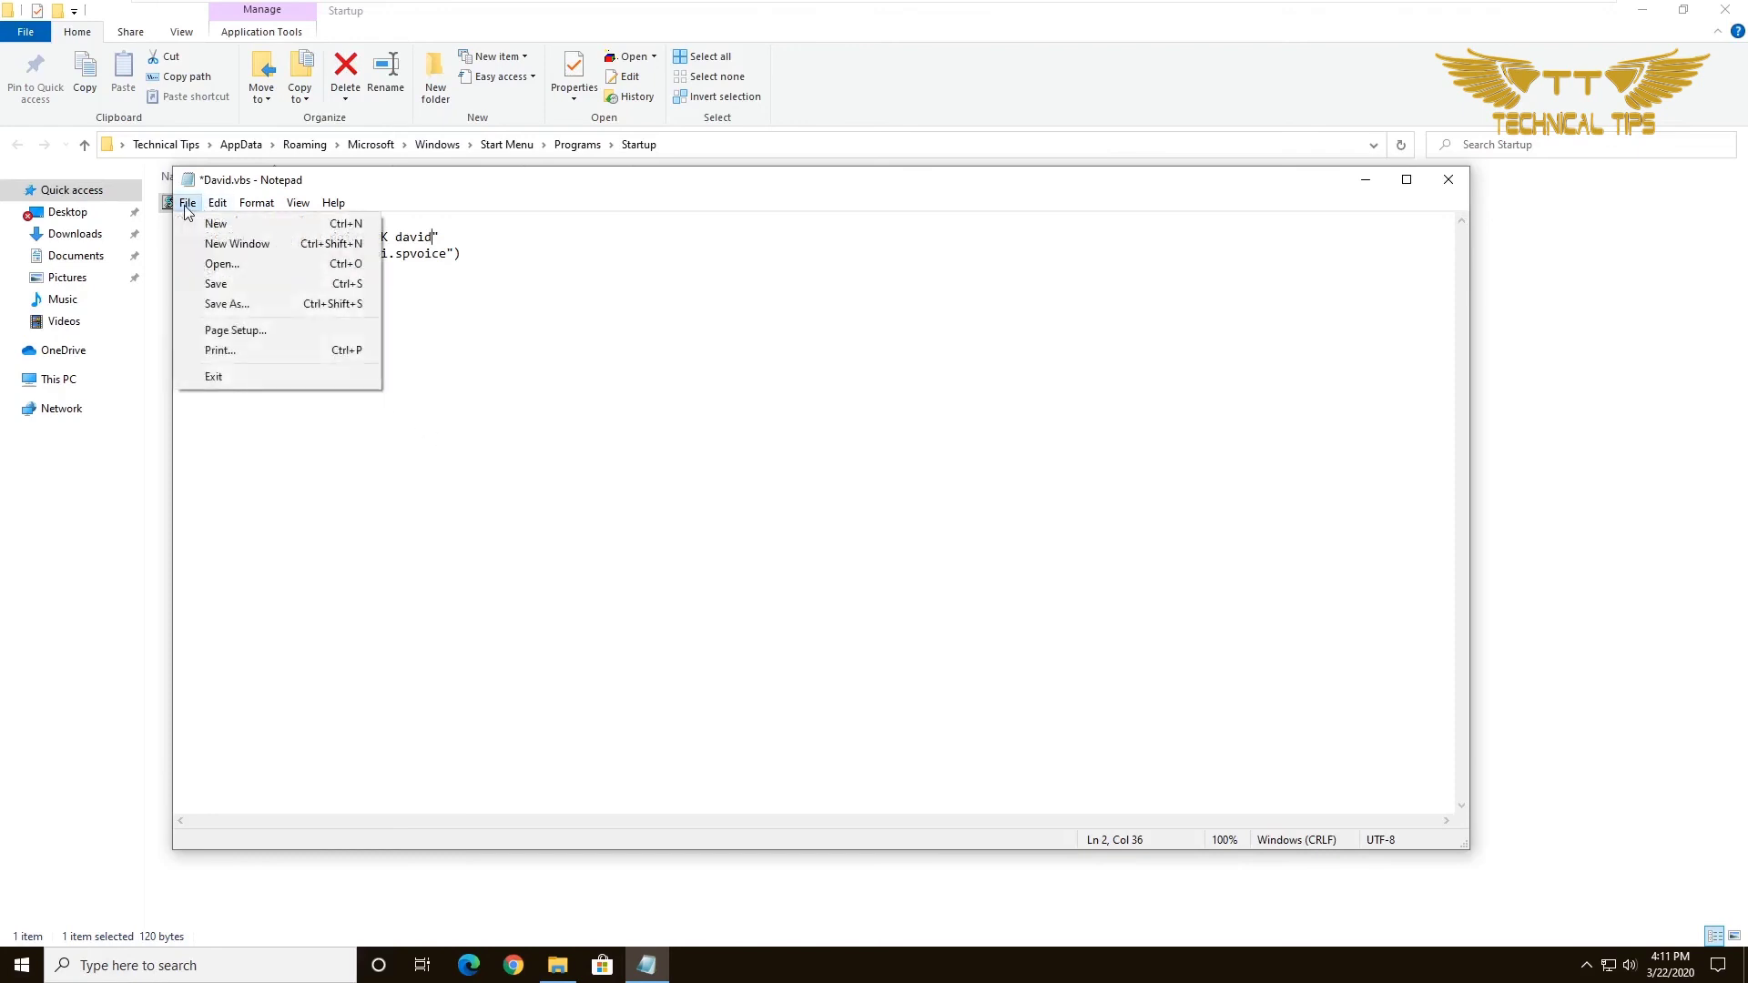
left_click(225, 284)
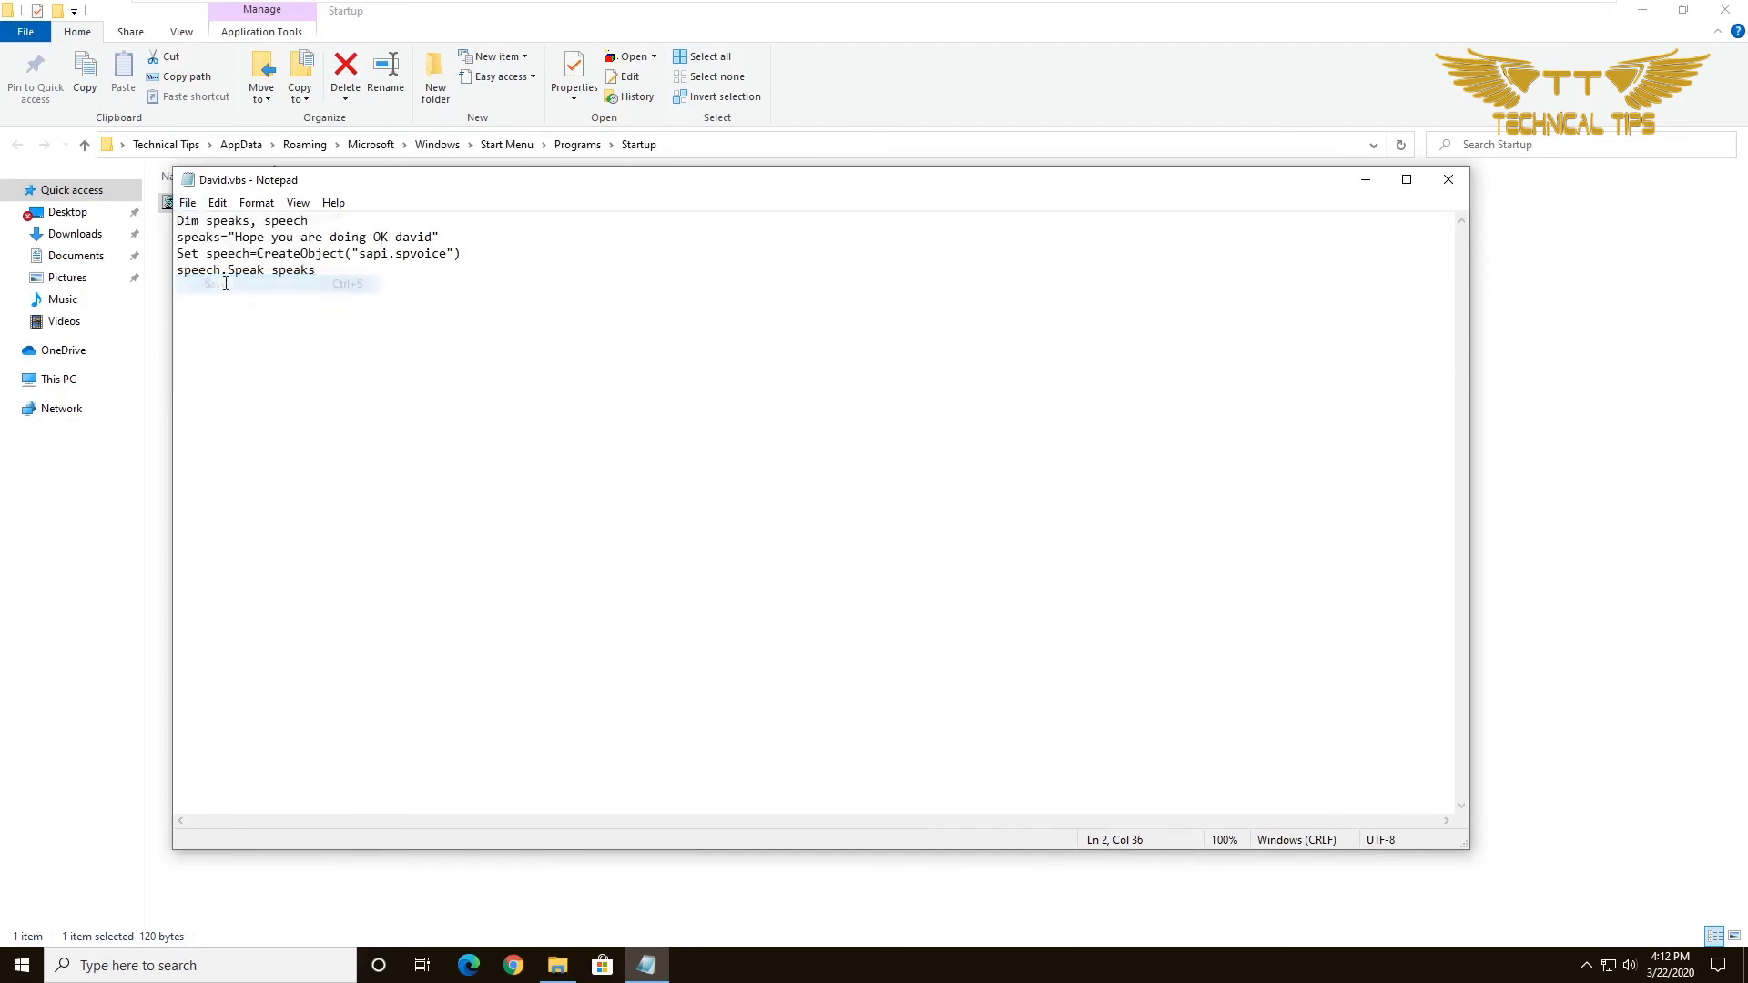
left_click(1447, 181)
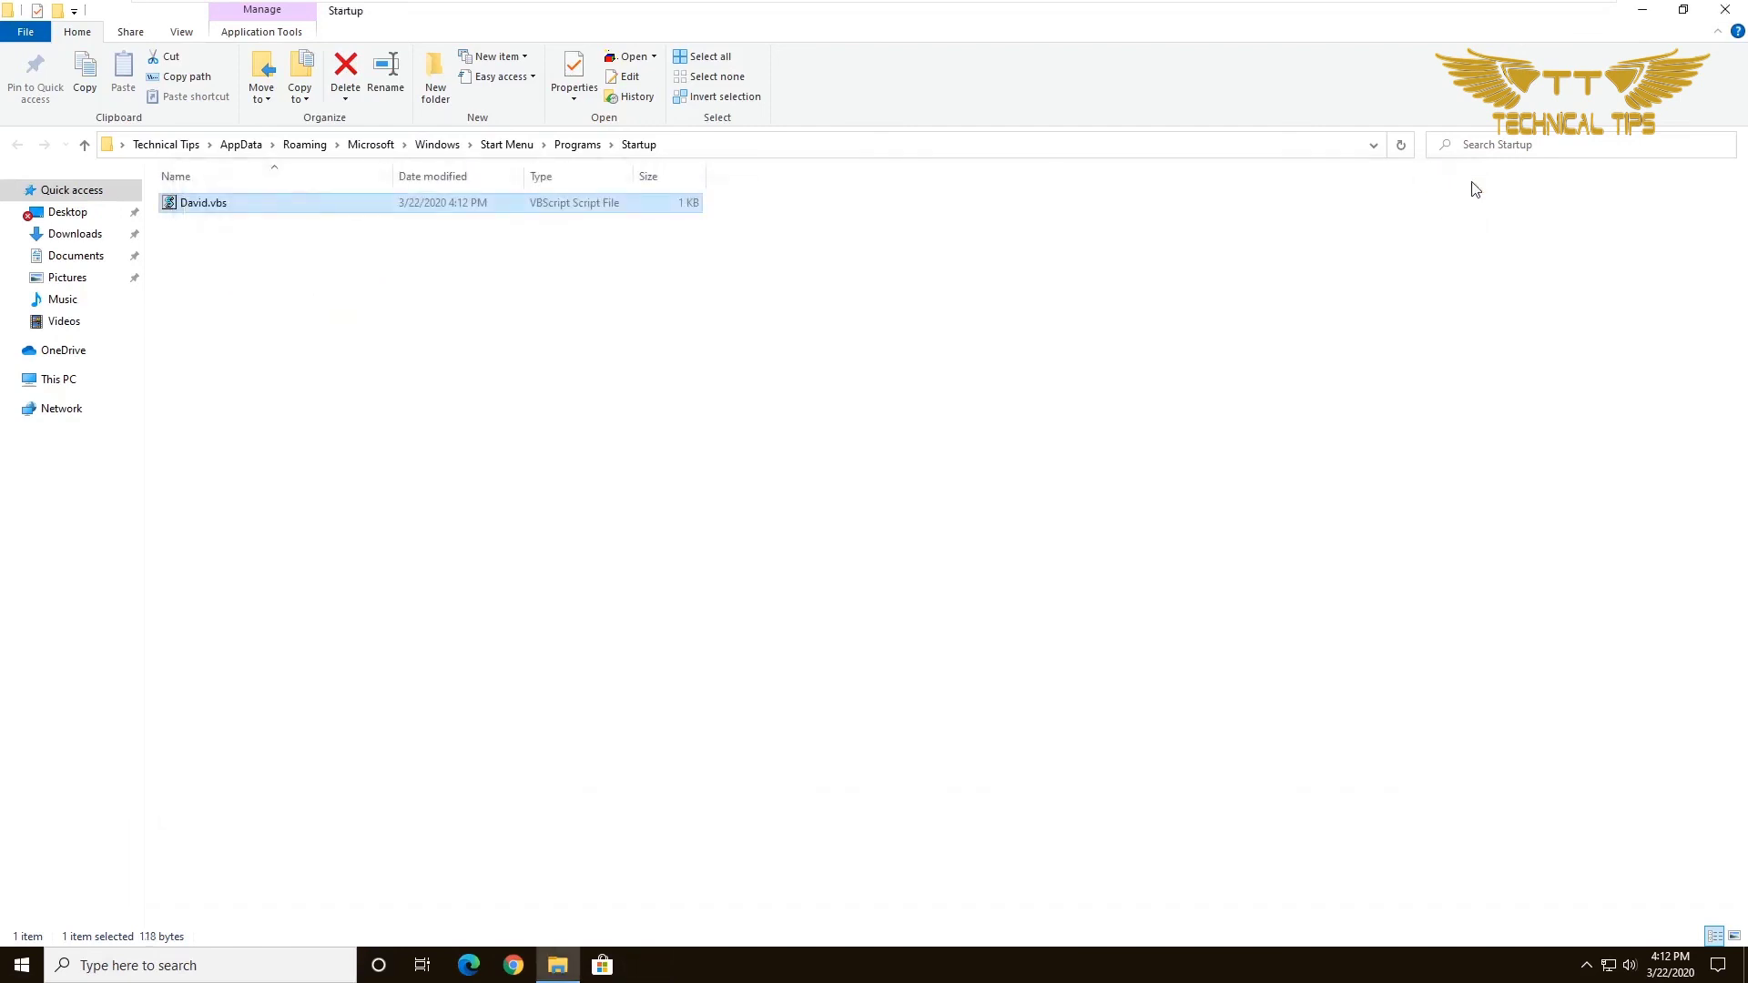
Close the Startup folder window, restart Windows to test the script, and sign in with the PIN.
left_click(1729, 11)
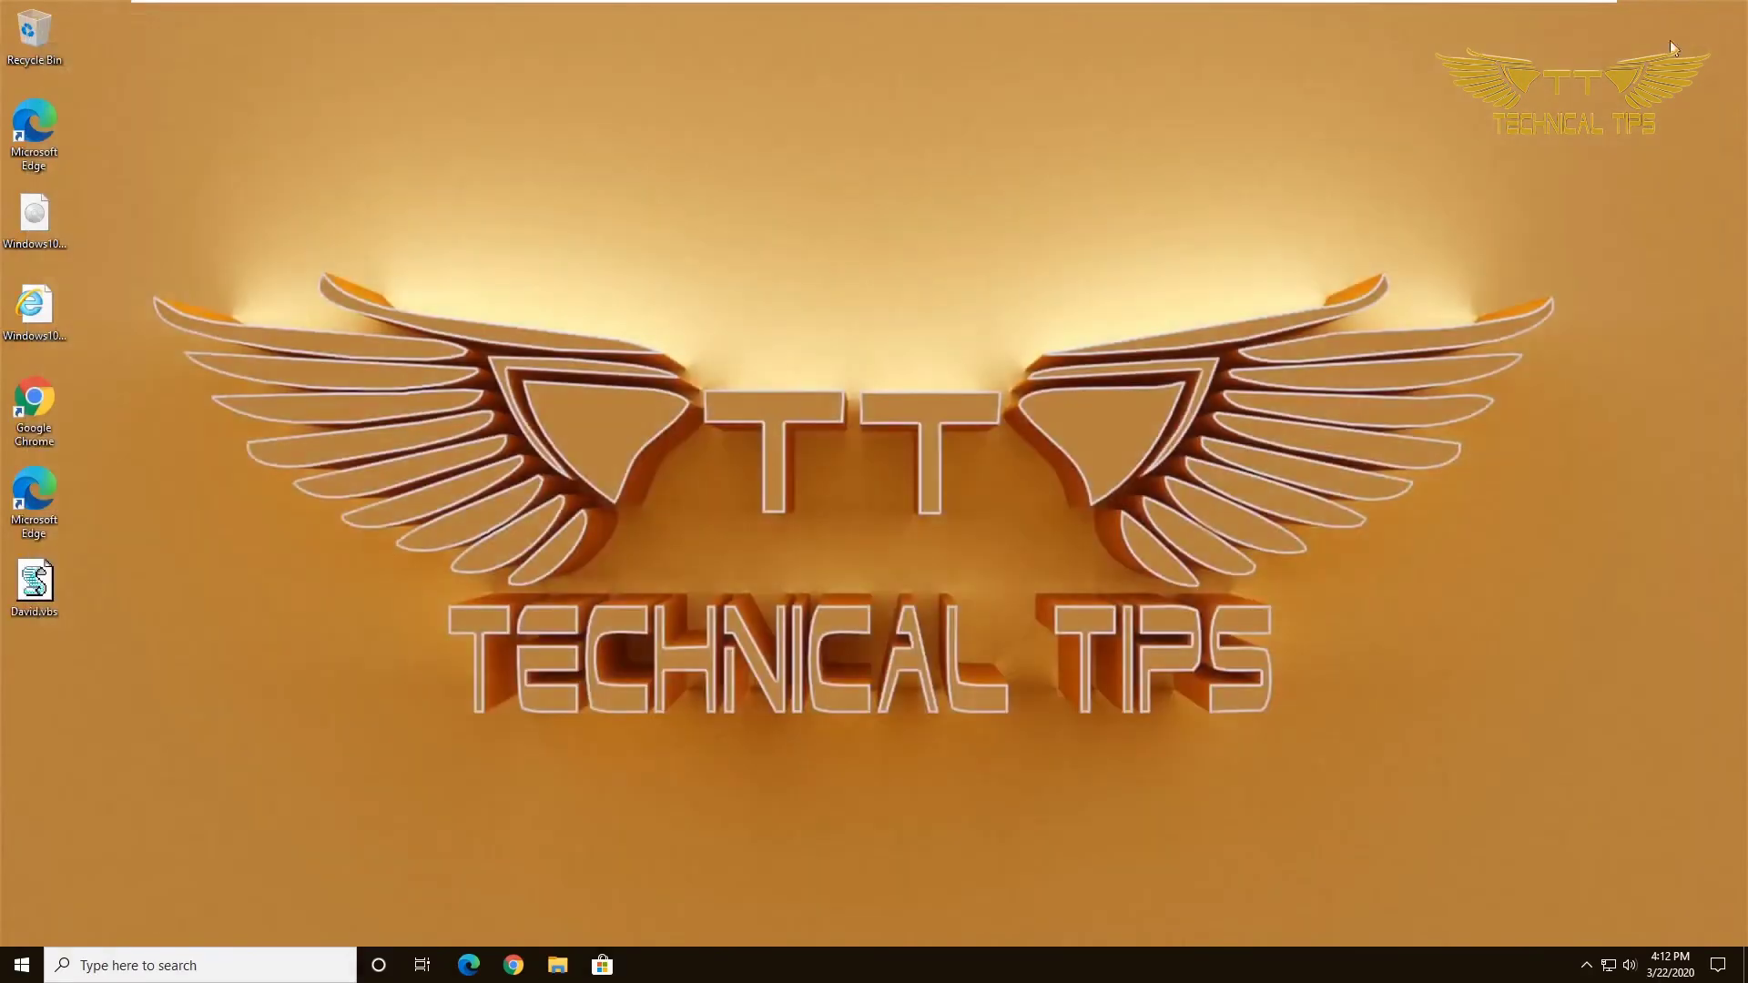
left_click(23, 966)
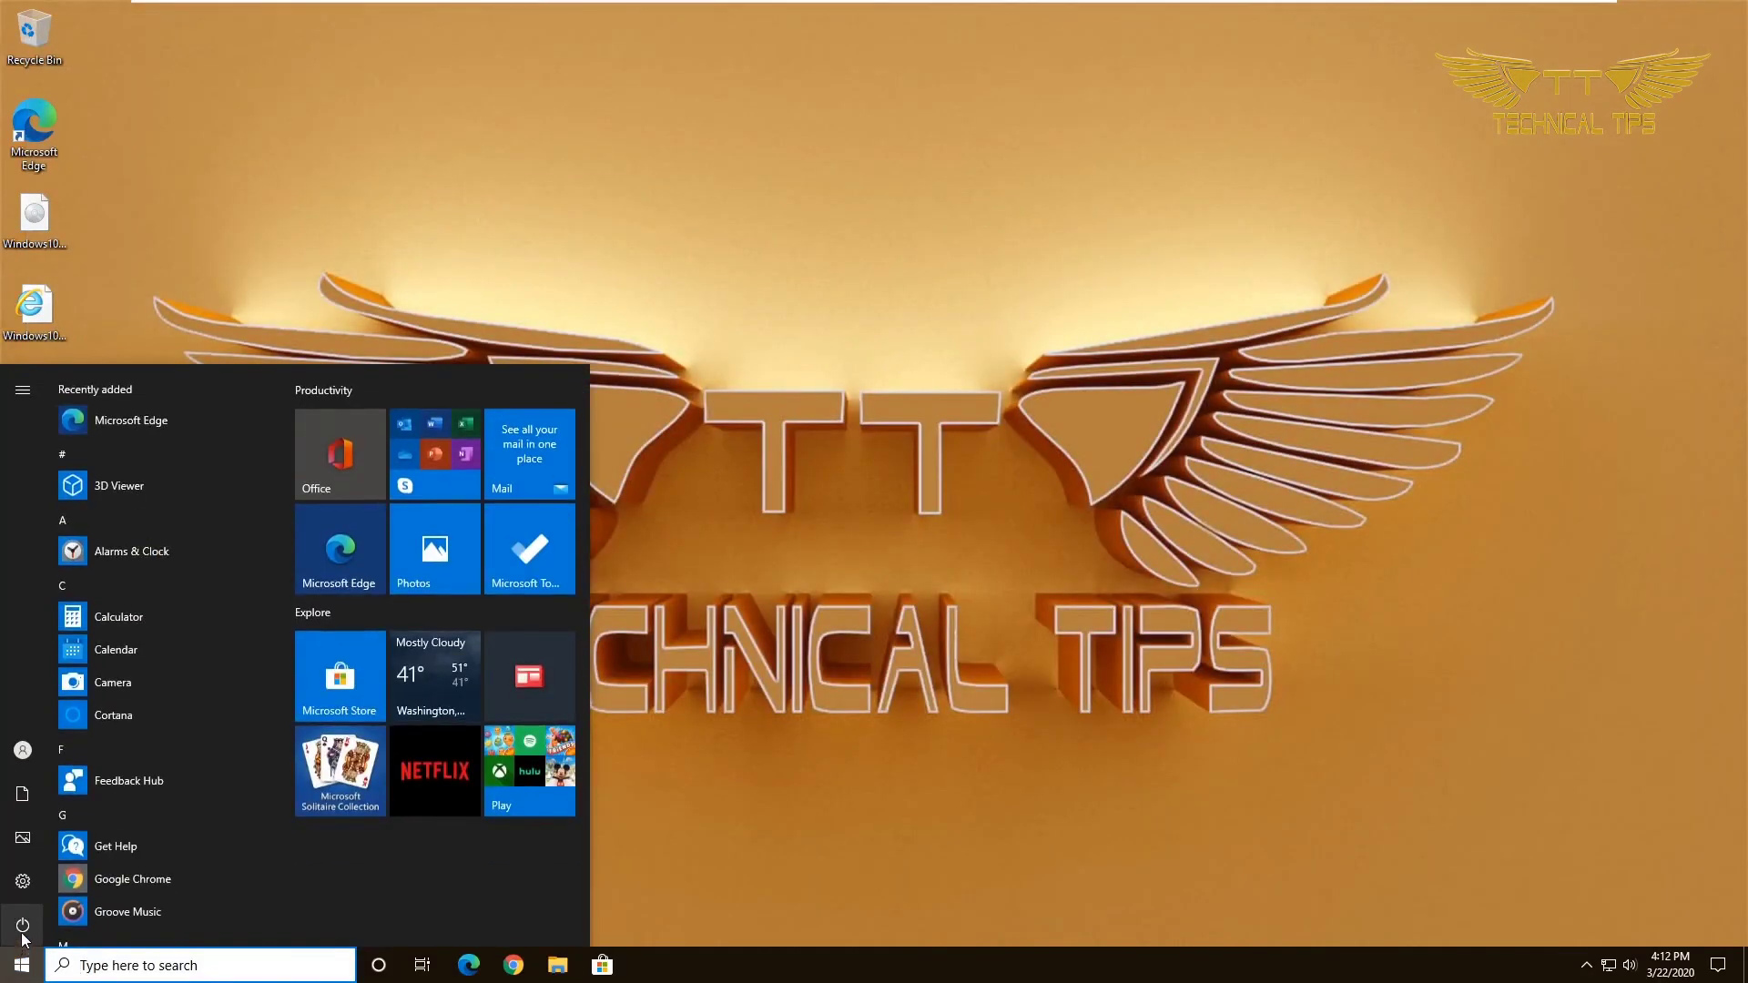
left_click(23, 925)
left_click(64, 882)
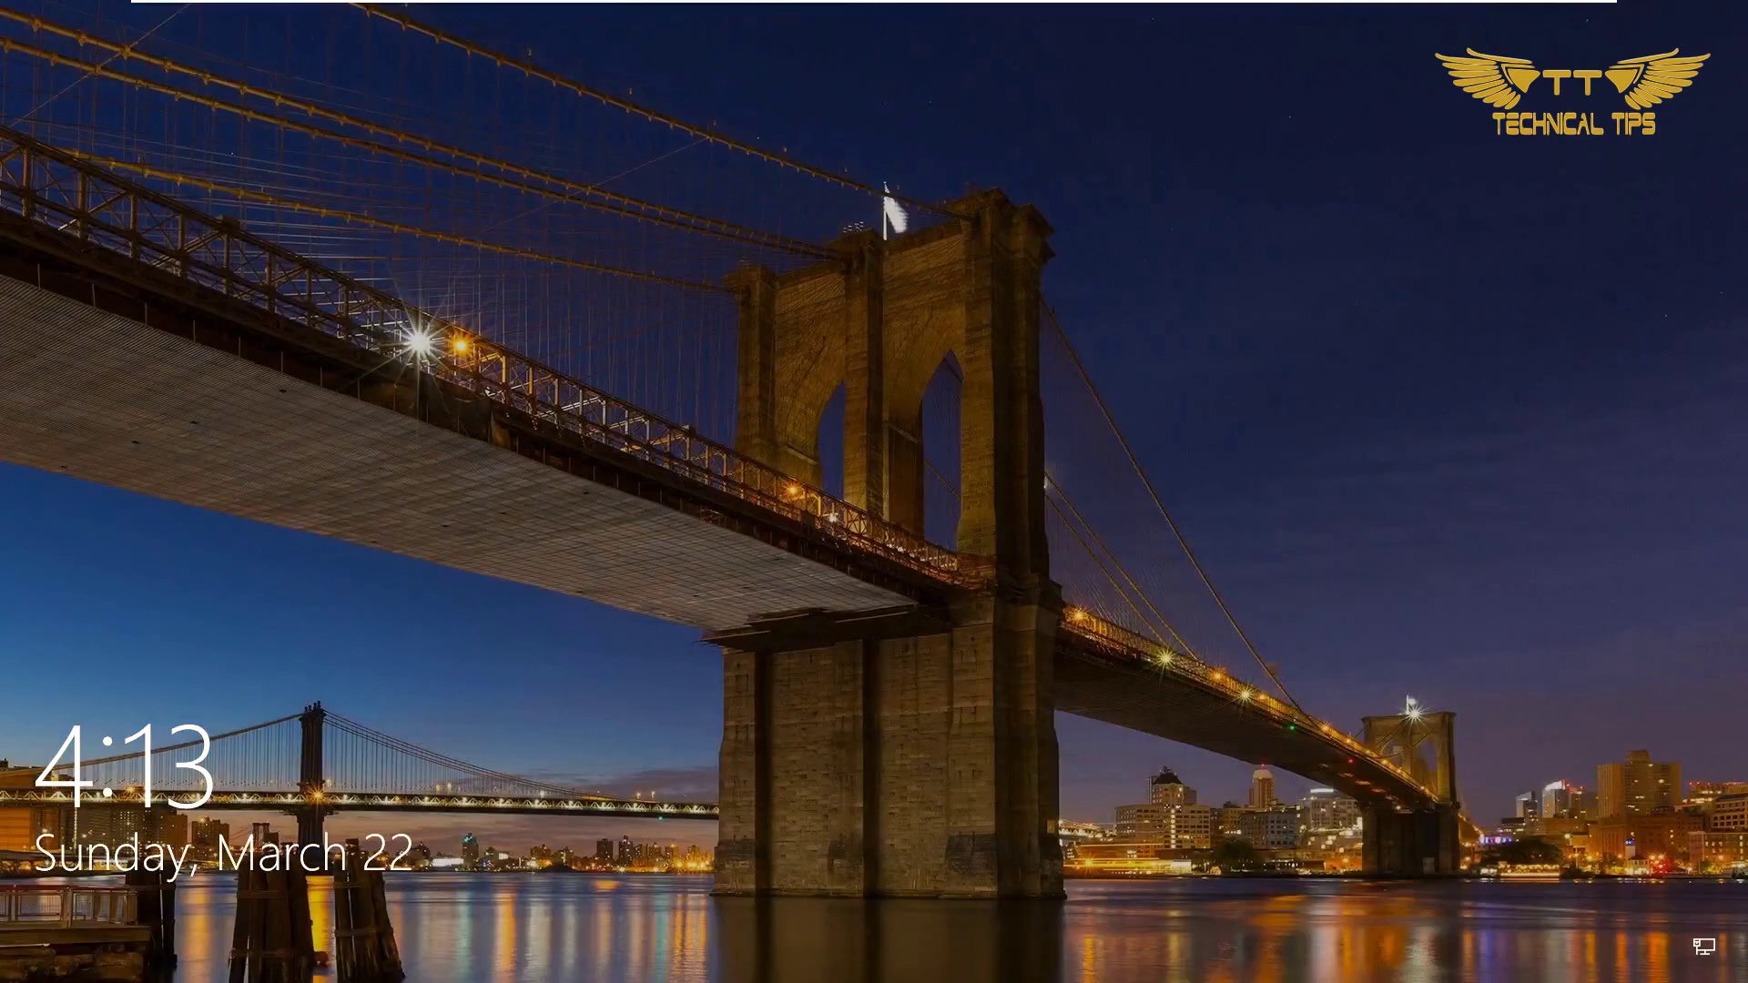
key("space")
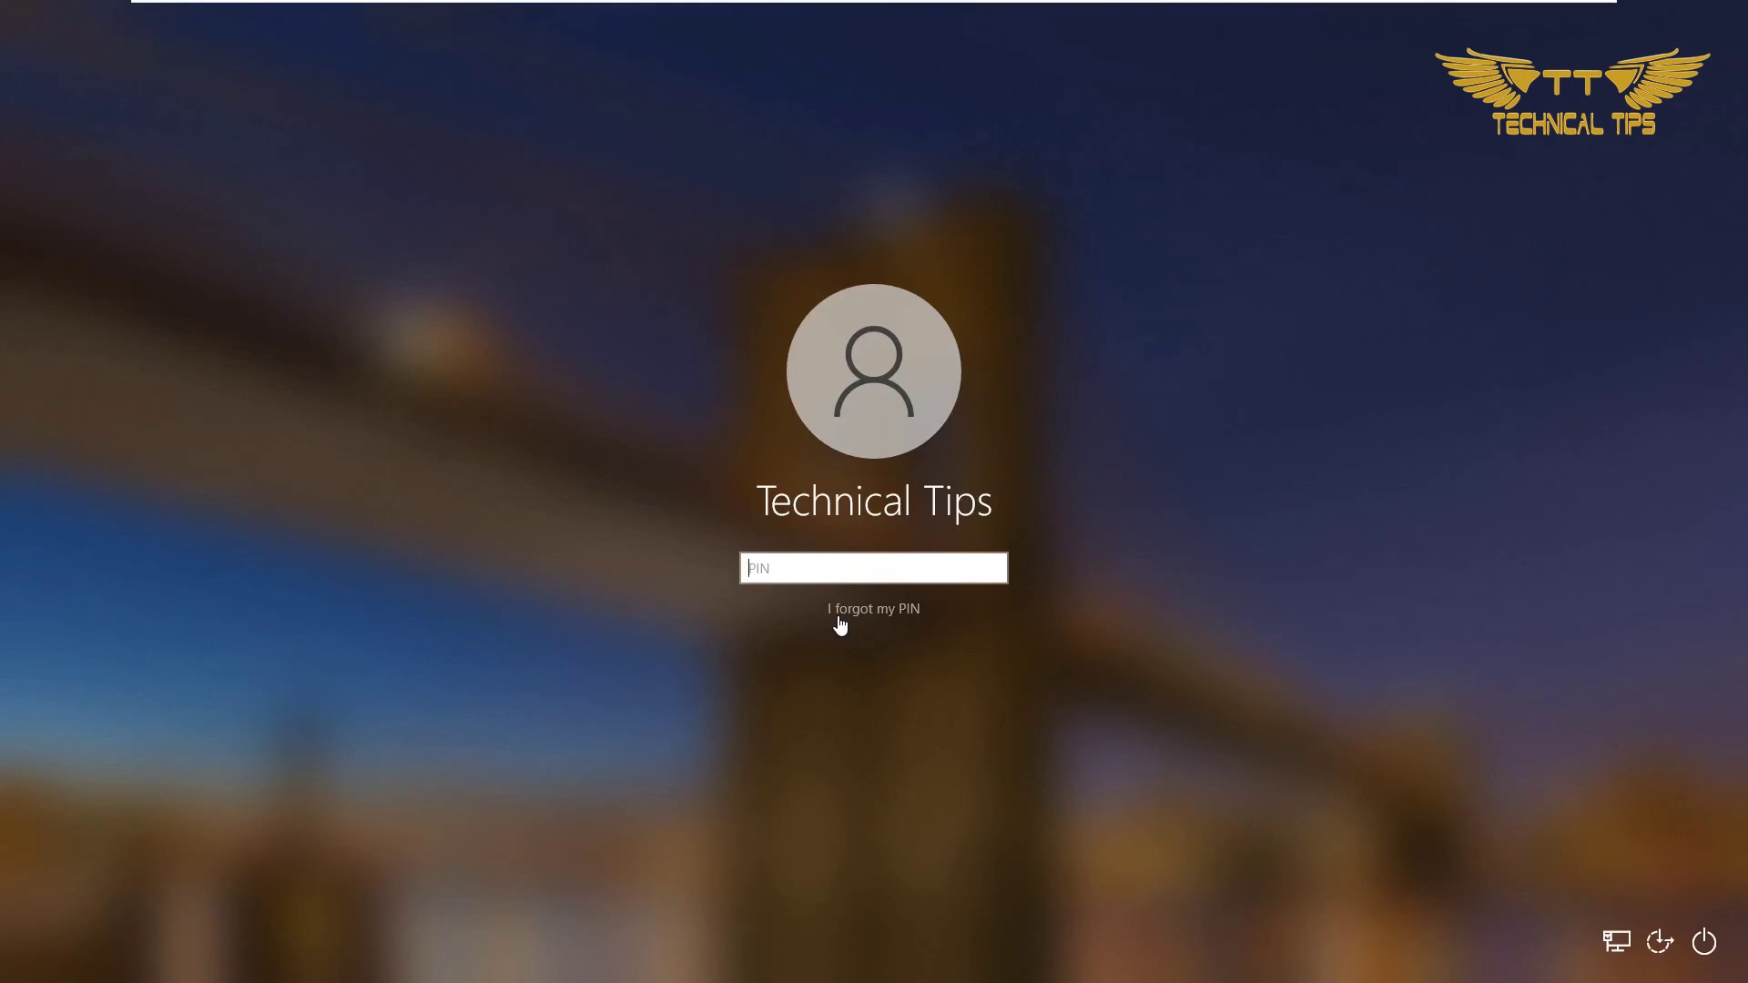
type("1234")
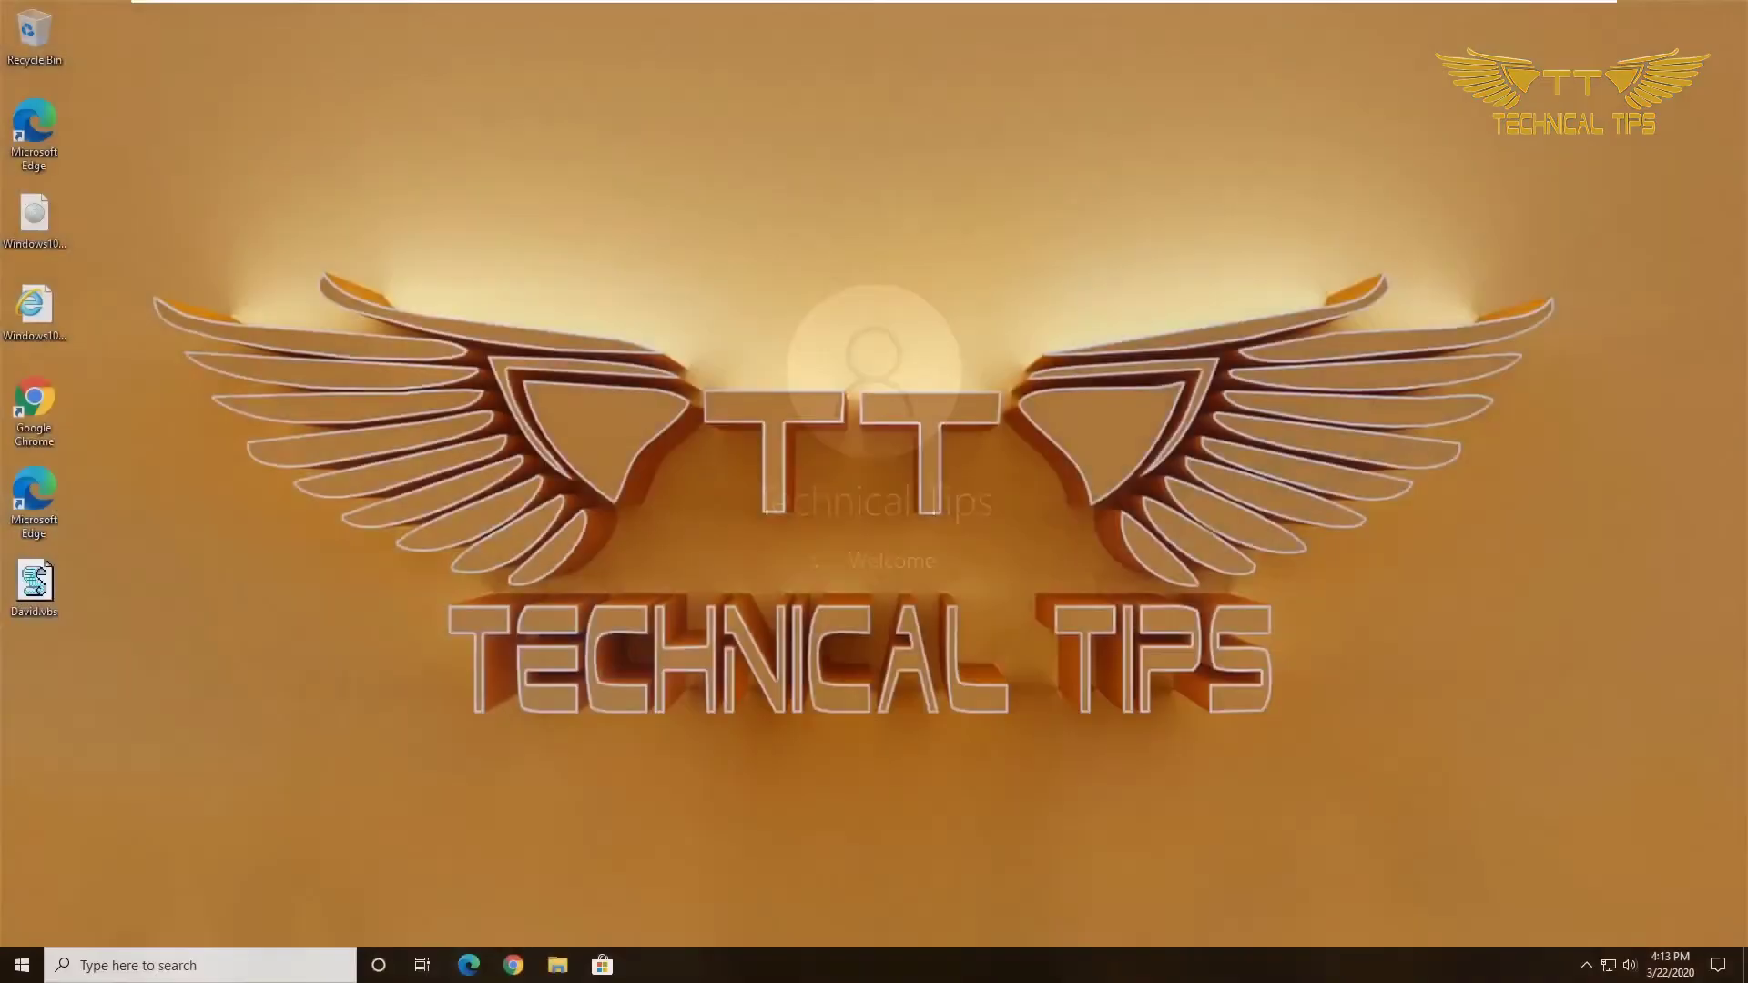